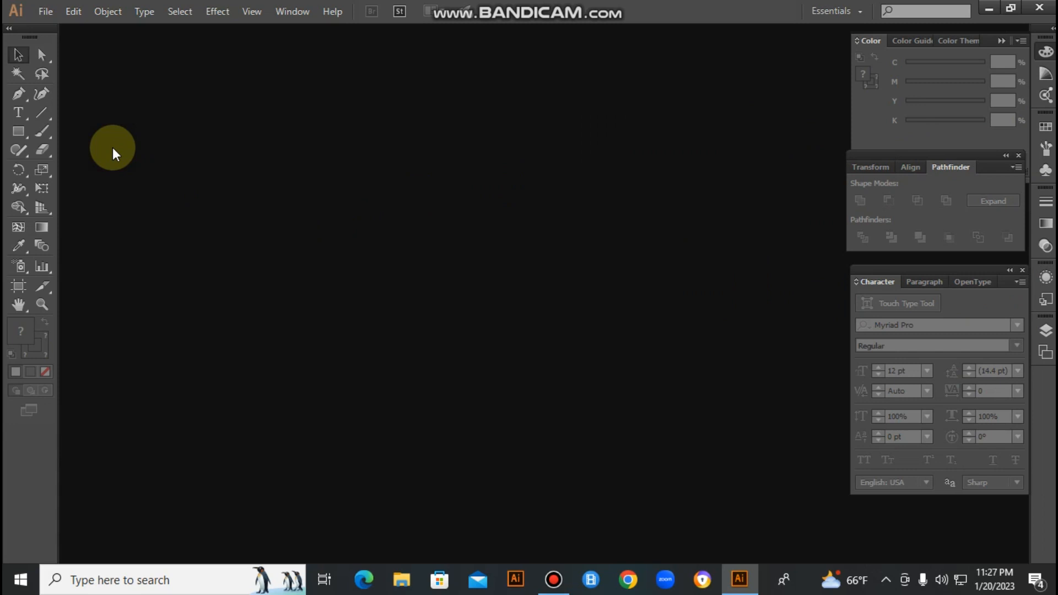
# - Start a new document and name it "Welcome To My YouTube Channel"
pyautogui.click(46, 12)
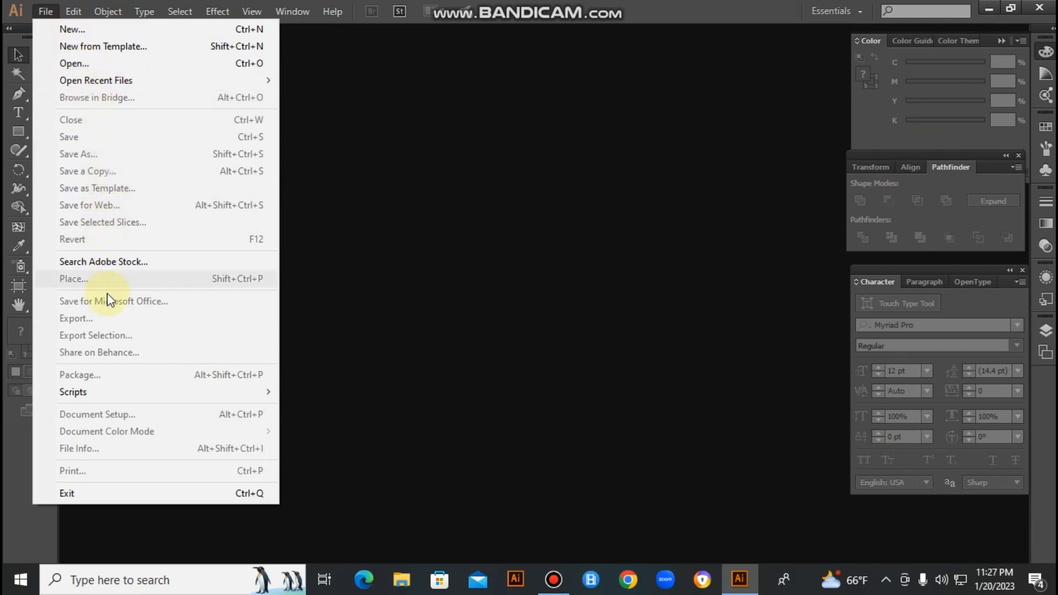
pyautogui.click(71, 31)
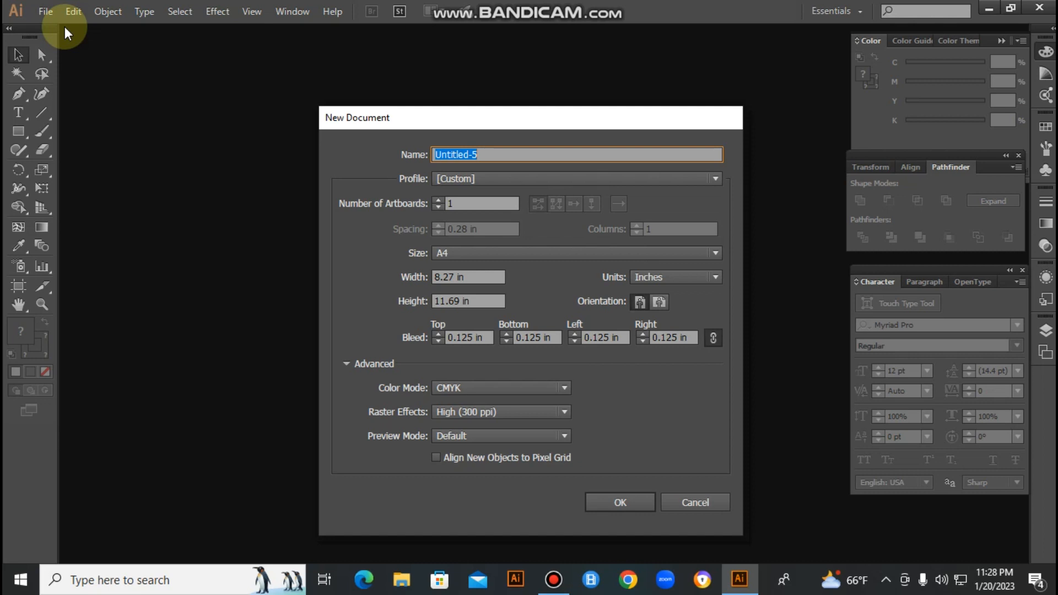
pyautogui.write('Welc')
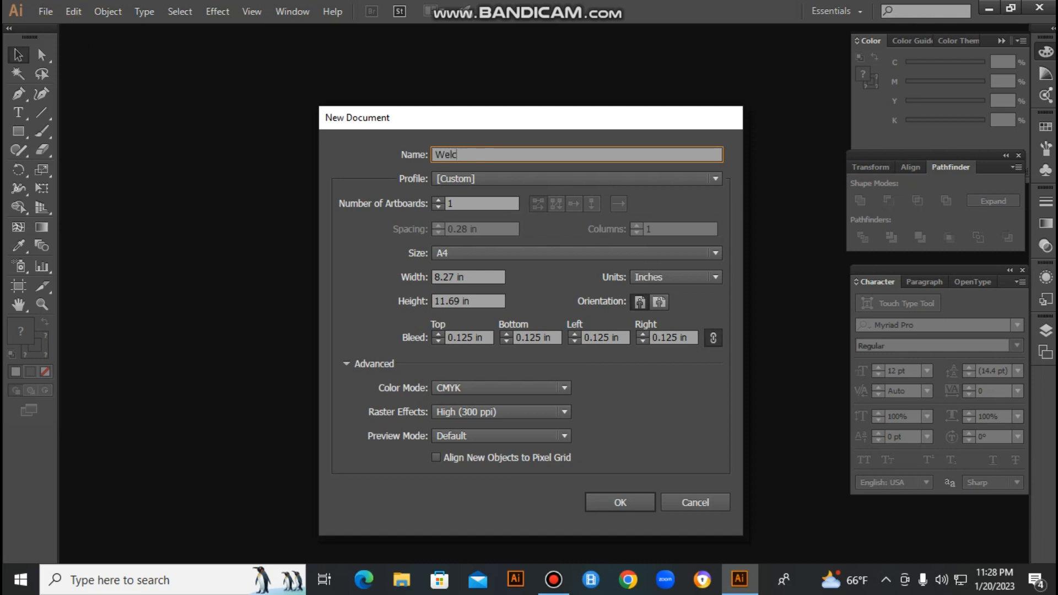
pyautogui.write('ome To YouTube Channel')
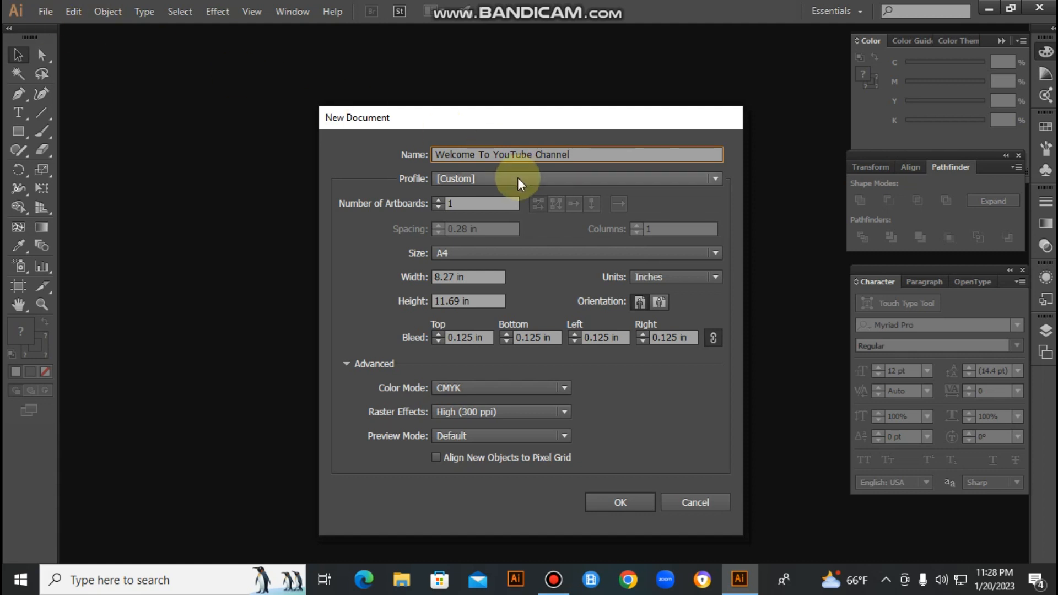
pyautogui.click(492, 154)
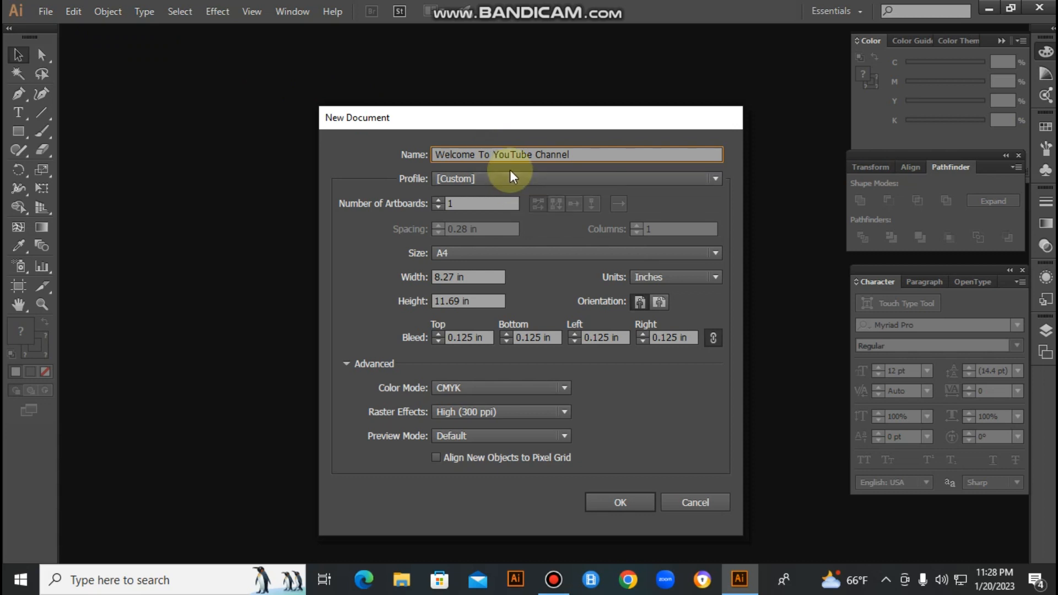
pyautogui.write('My')
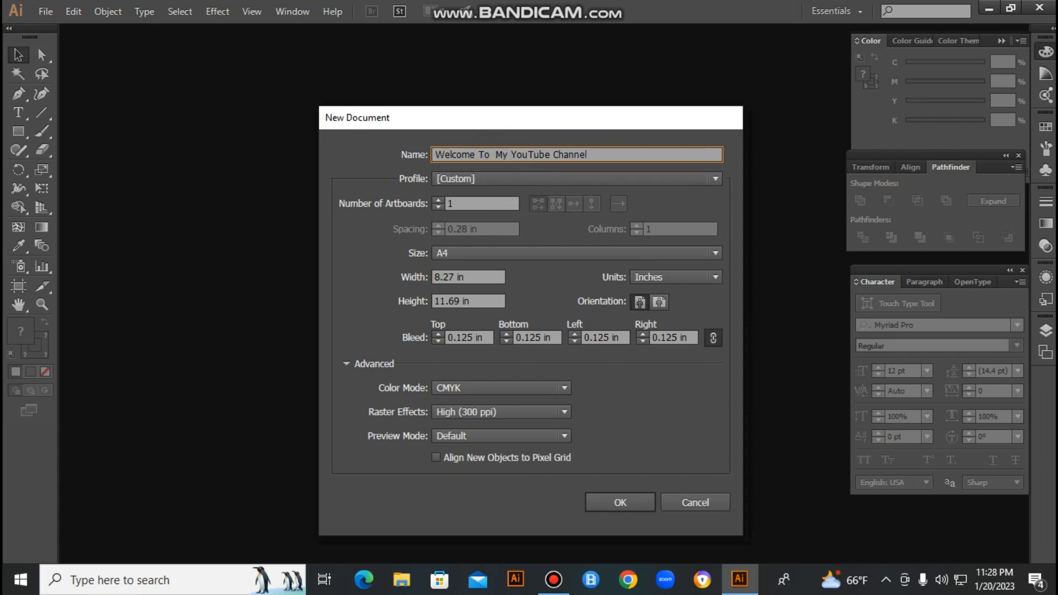
# - Append "(Graphic Design Dot Com)" to the end of the new document's name
pyautogui.click(620, 152)
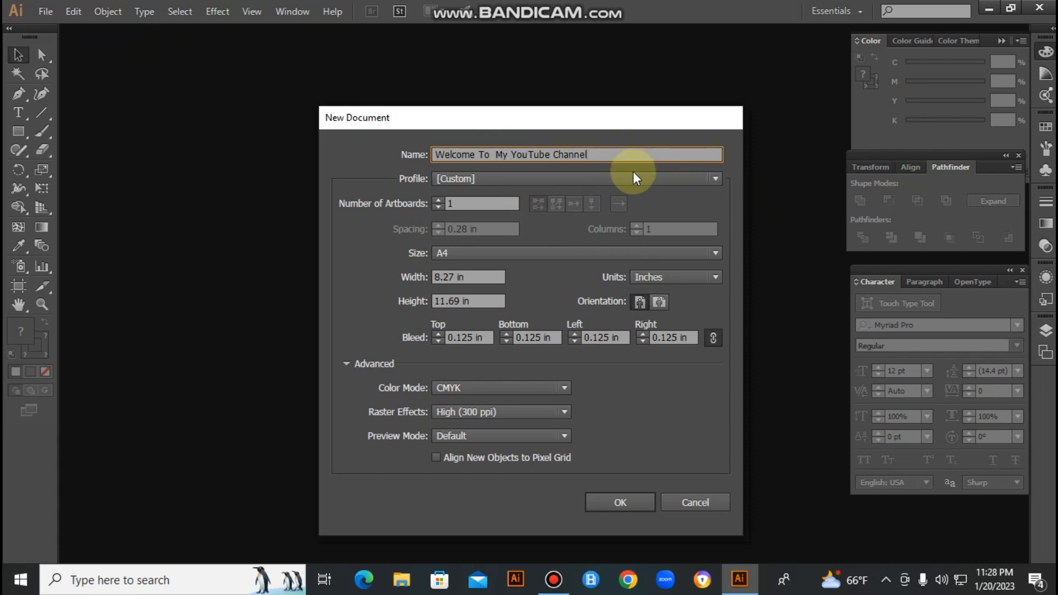
pyautogui.write('G')
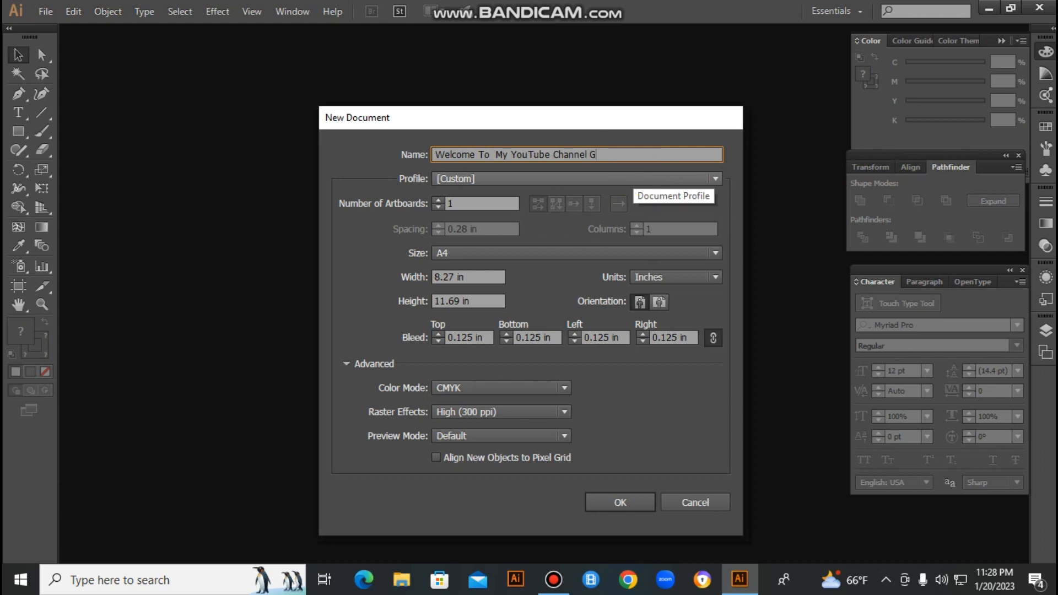
pyautogui.write('raphic ')
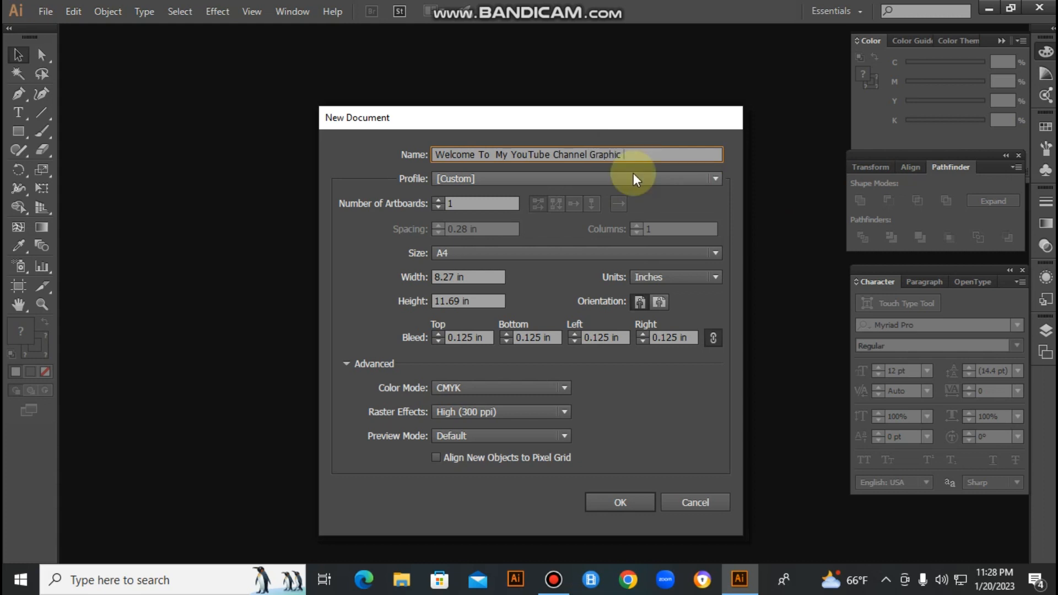
pyautogui.write('Design Dot Com')
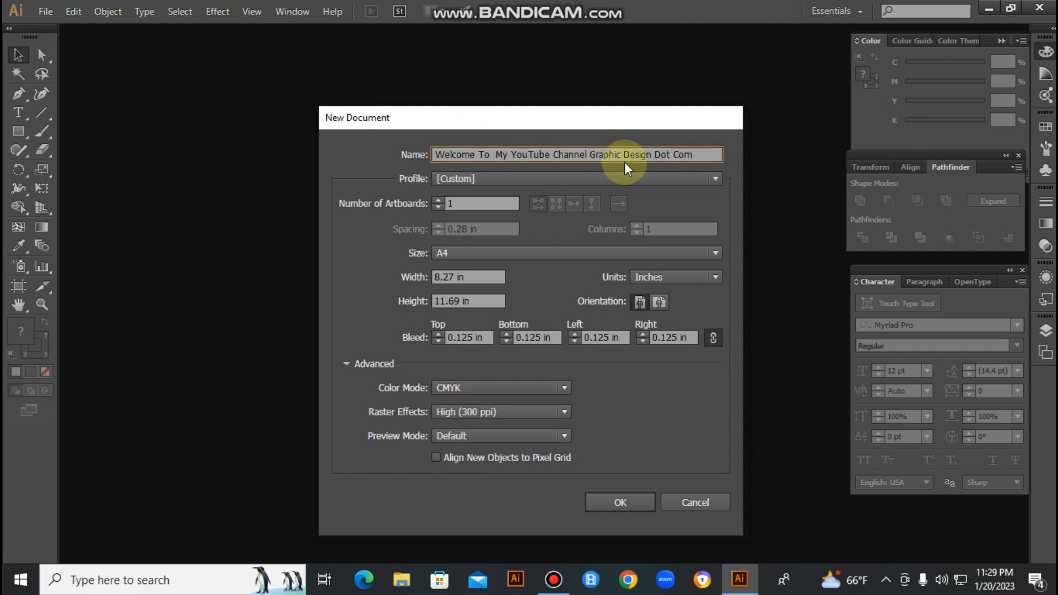
pyautogui.write(')')
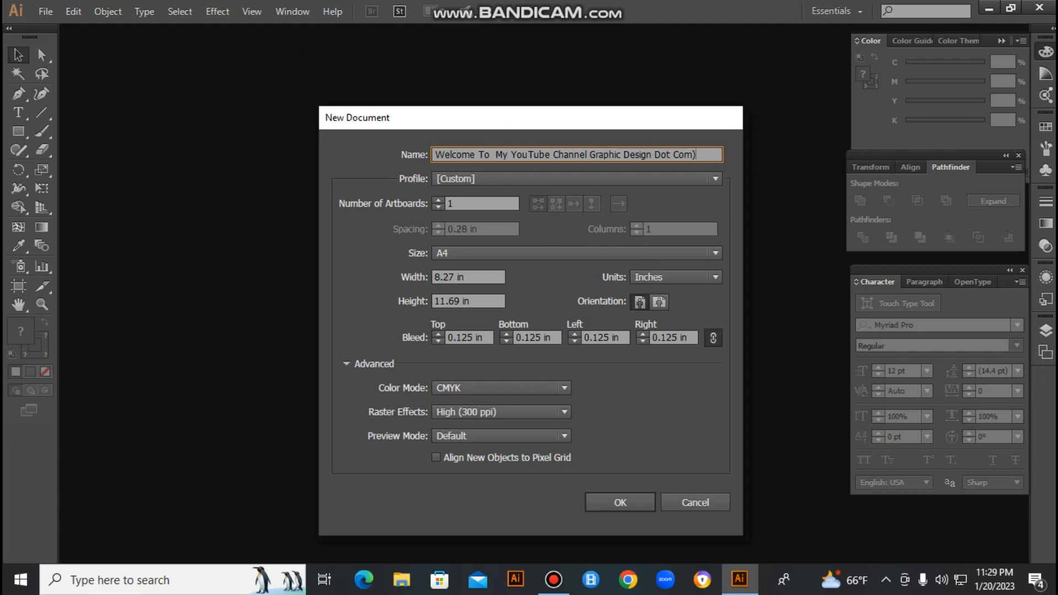
pyautogui.click(590, 154)
pyautogui.write('(')
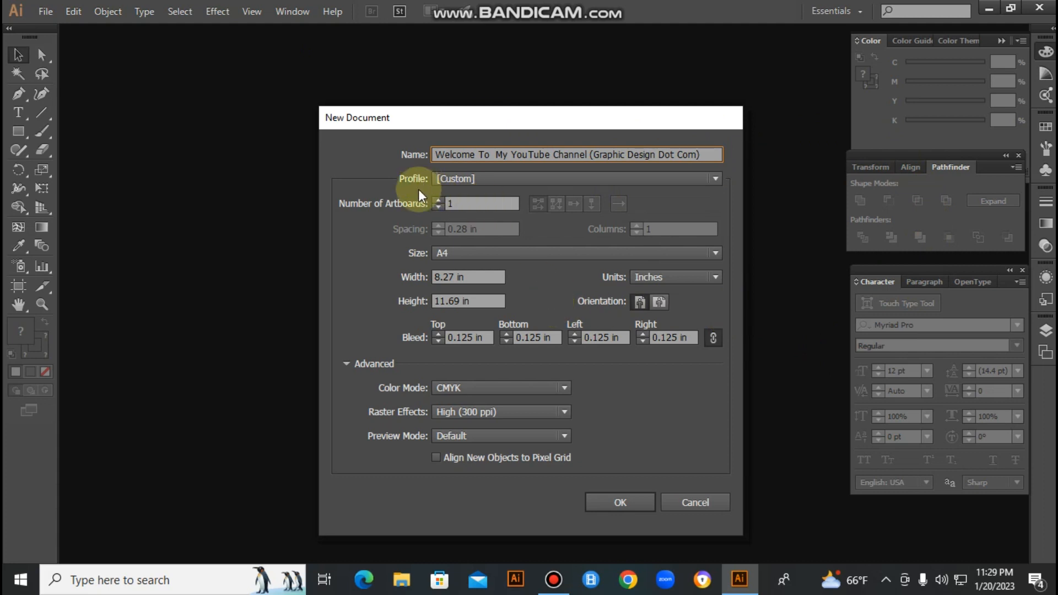
# - Choose the Print profile with the A4 size for the new document
pyautogui.click(537, 176)
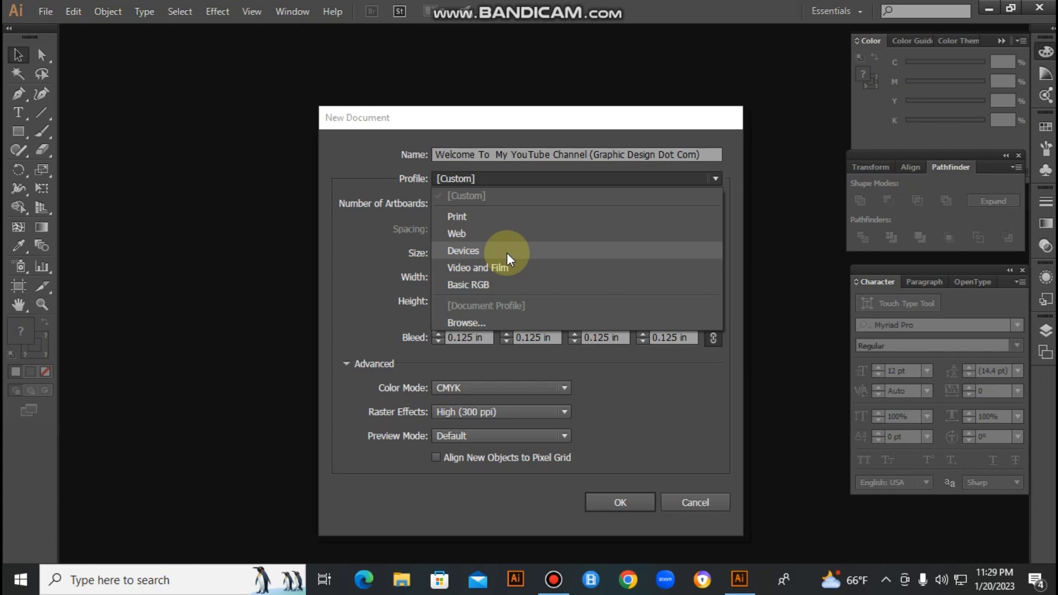
pyautogui.click(538, 218)
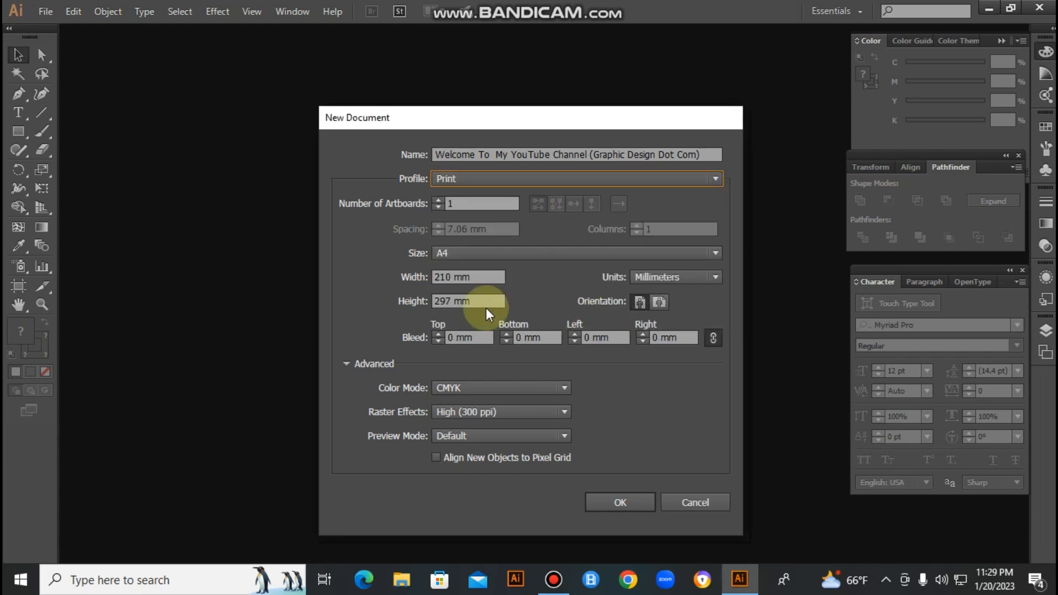
pyautogui.click(503, 253)
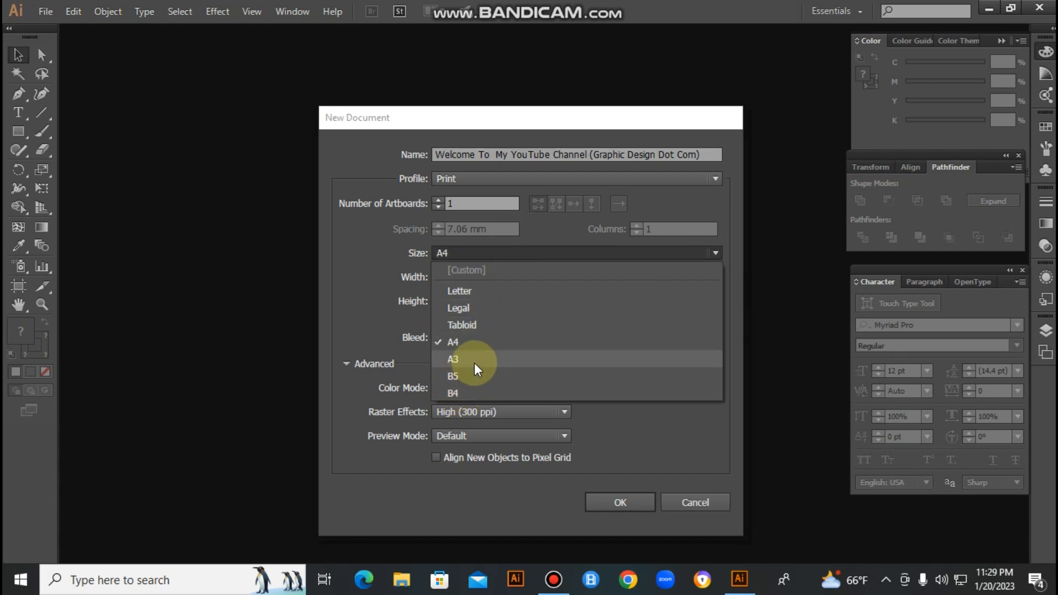
pyautogui.click(485, 253)
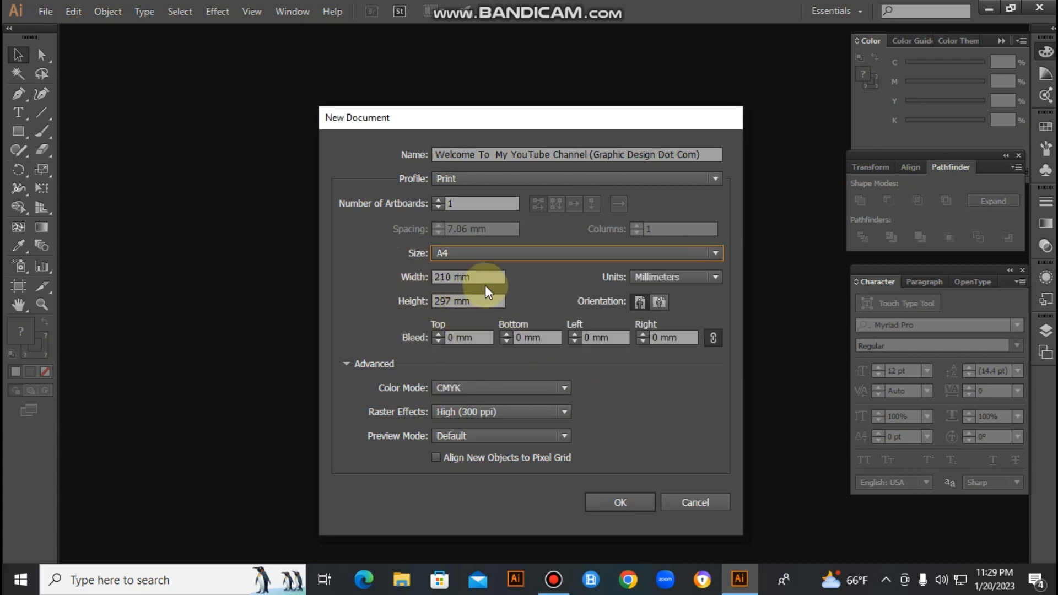
# - Try picas, inches and points as the new document's units
pyautogui.click(704, 279)
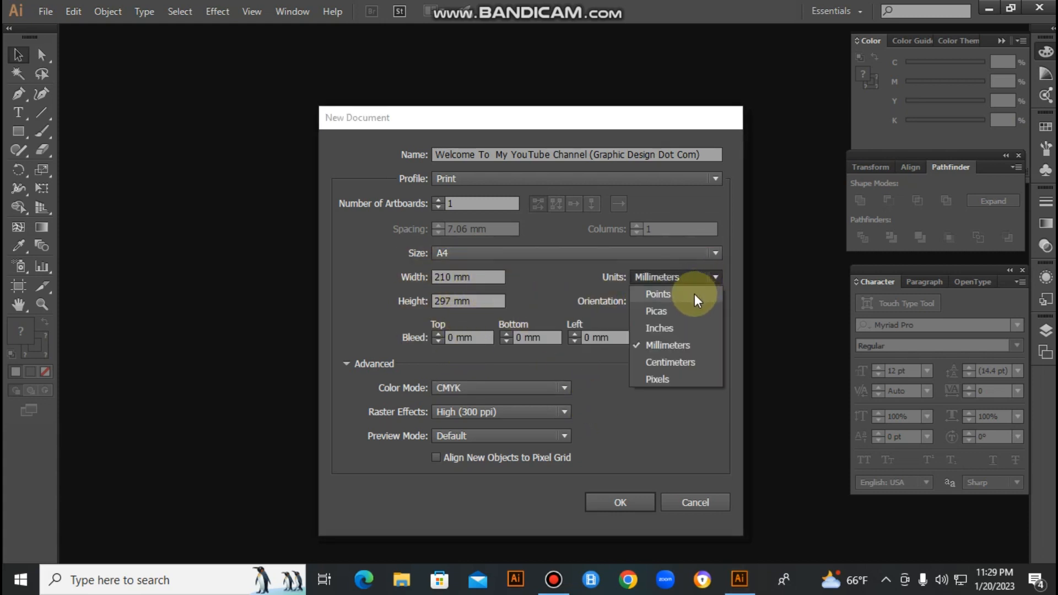
pyautogui.click(693, 309)
pyautogui.click(673, 278)
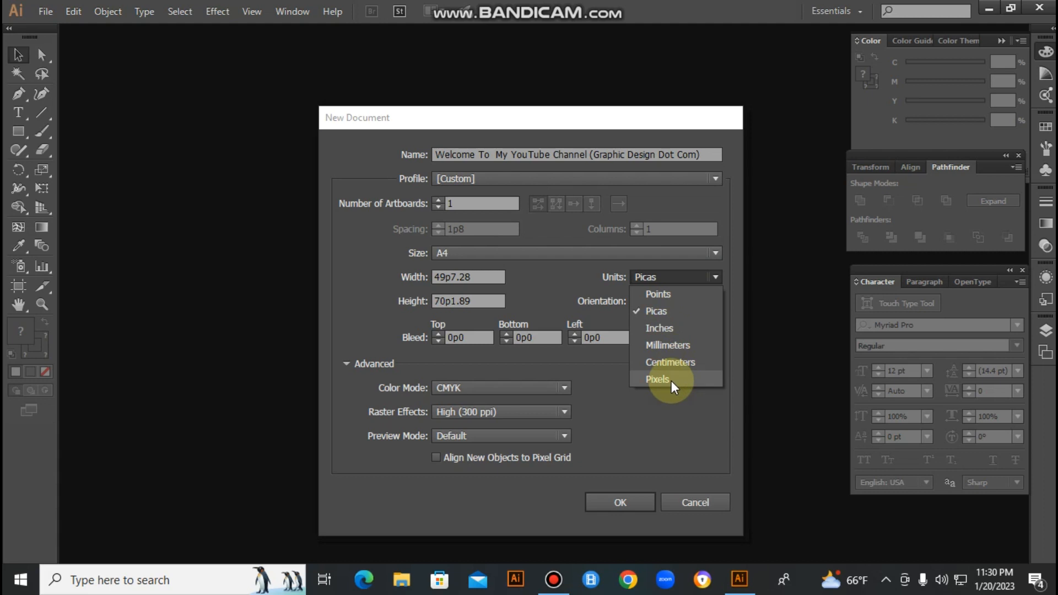
pyautogui.click(671, 328)
pyautogui.click(669, 278)
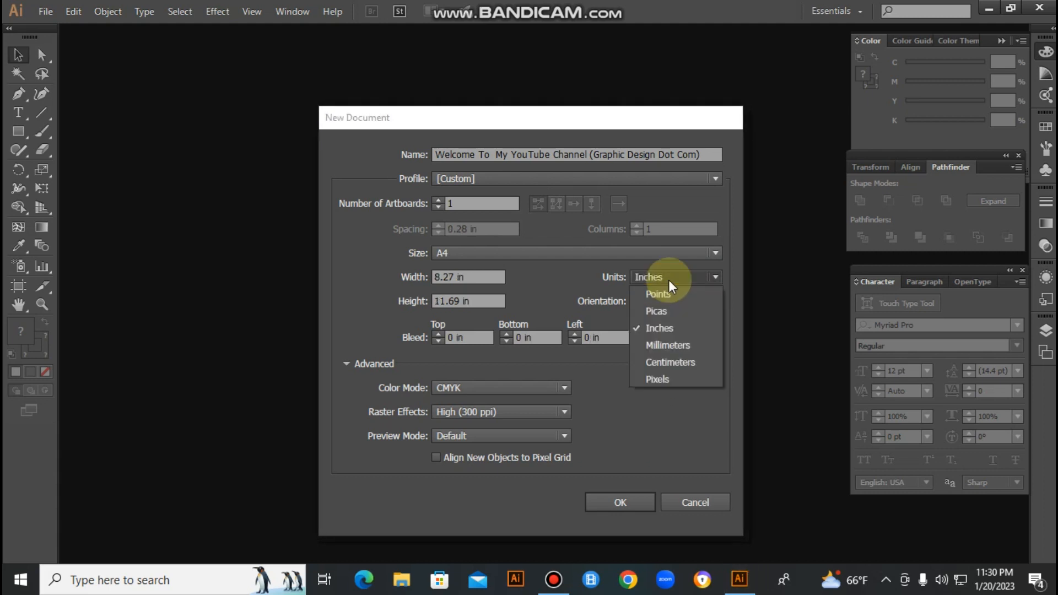
pyautogui.click(666, 294)
# - Set the new document's units to inches and its orientation to landscape
pyautogui.click(686, 280)
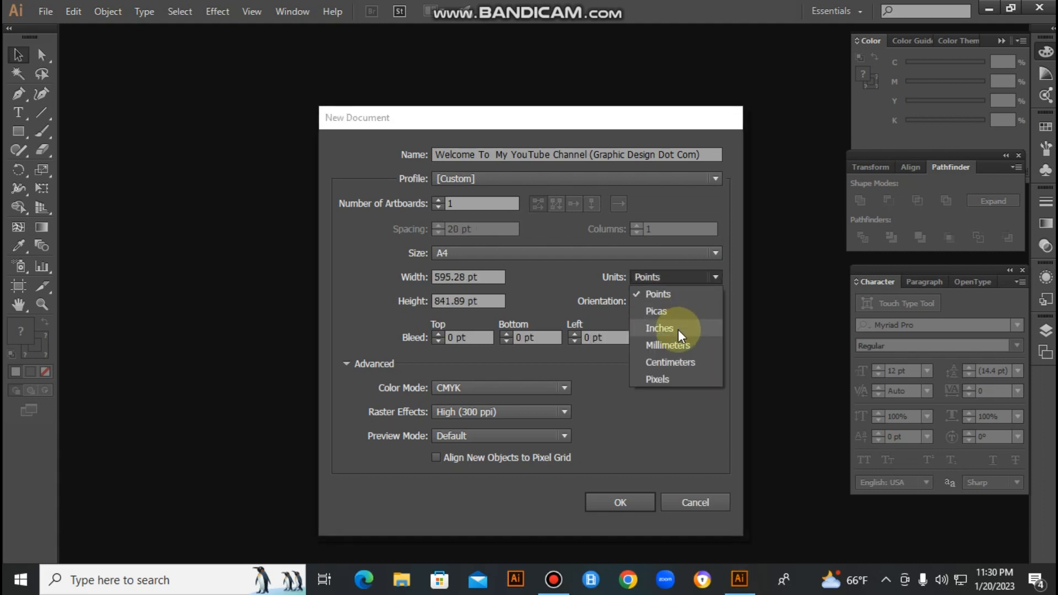
pyautogui.click(679, 328)
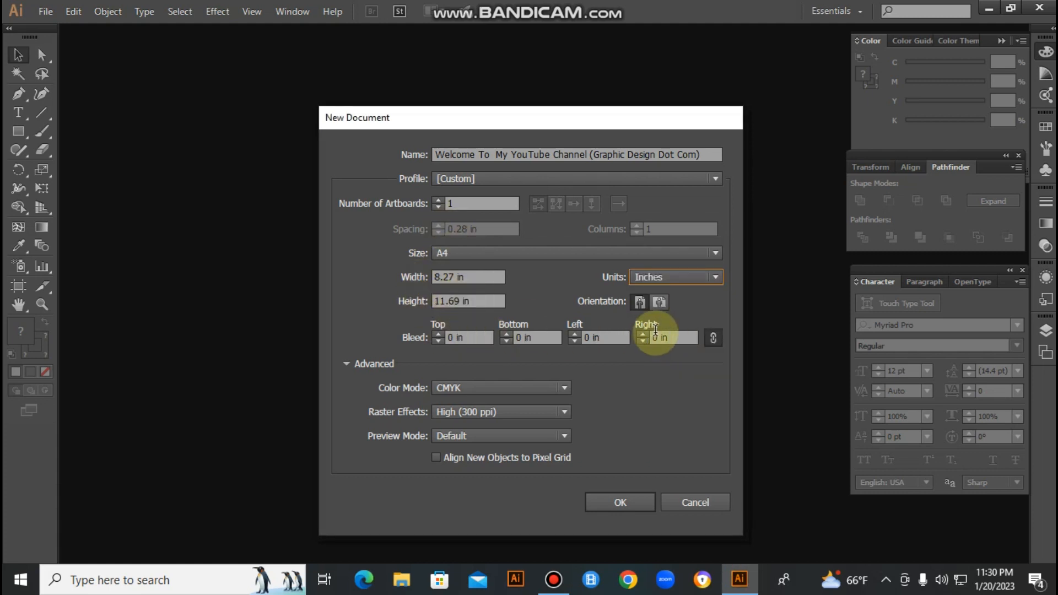
pyautogui.click(660, 302)
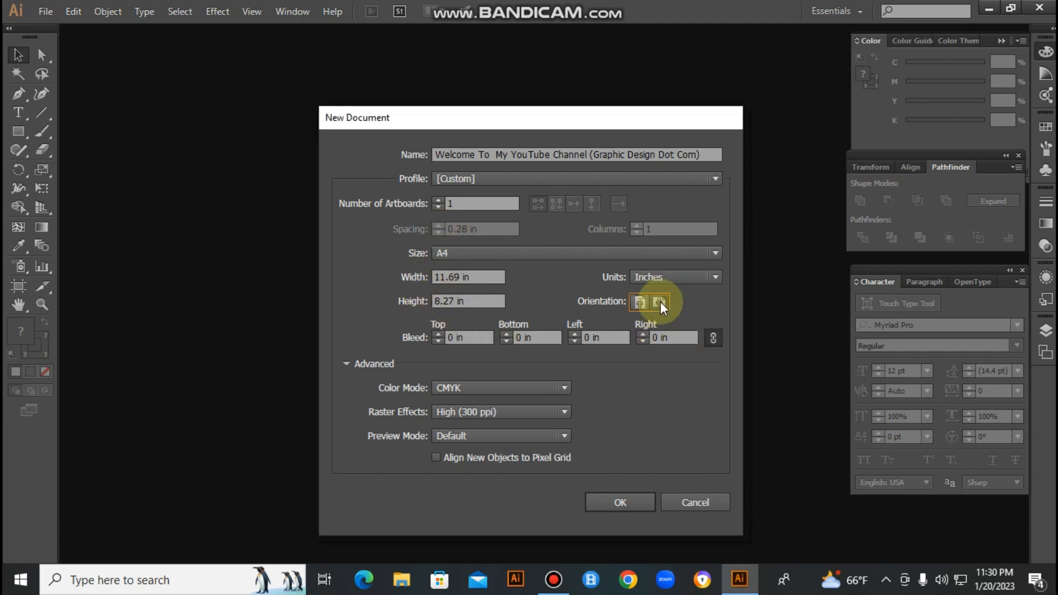
pyautogui.click(640, 302)
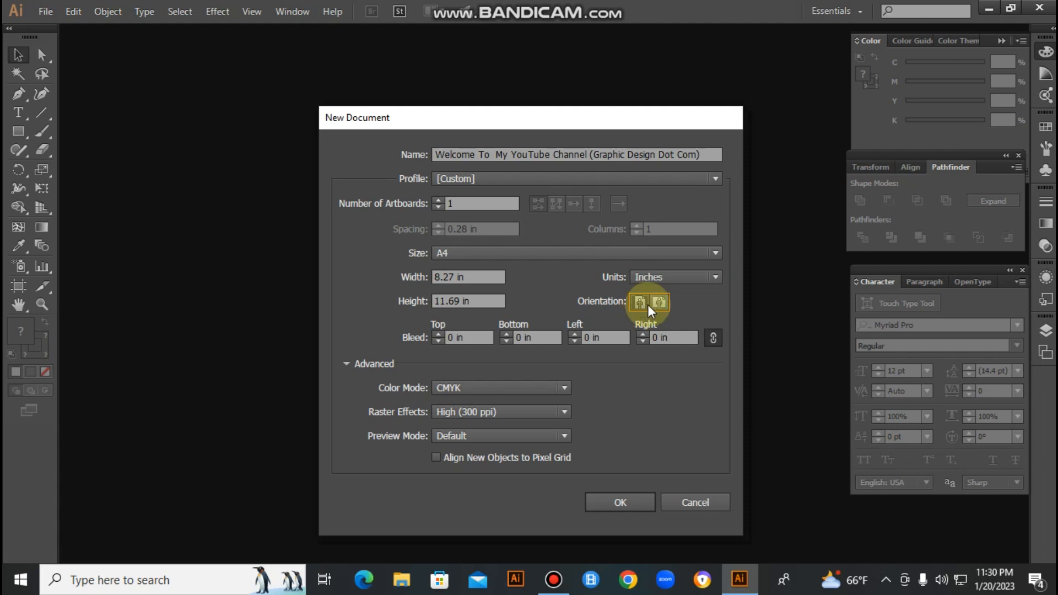
pyautogui.click(660, 302)
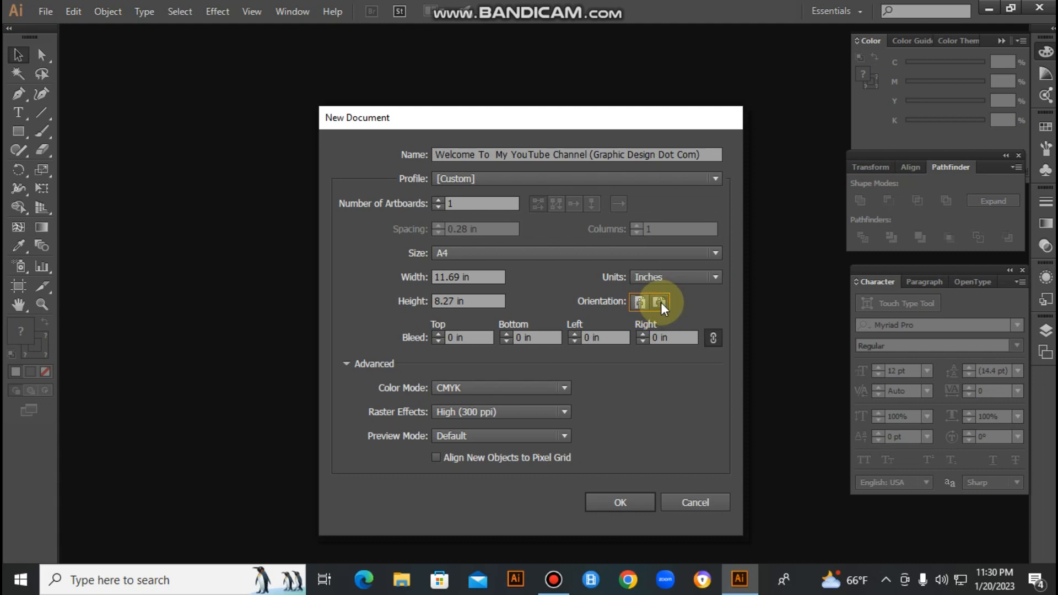
# - Try a 0.125 in bleed on all sides and reset it to 0 in
pyautogui.click(438, 333)
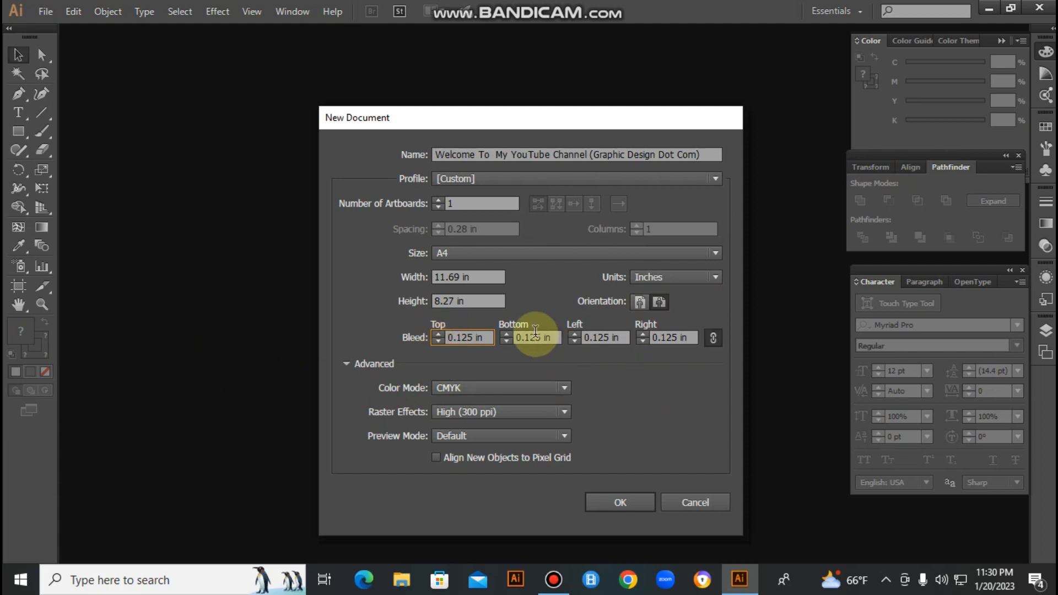
pyautogui.click(438, 340)
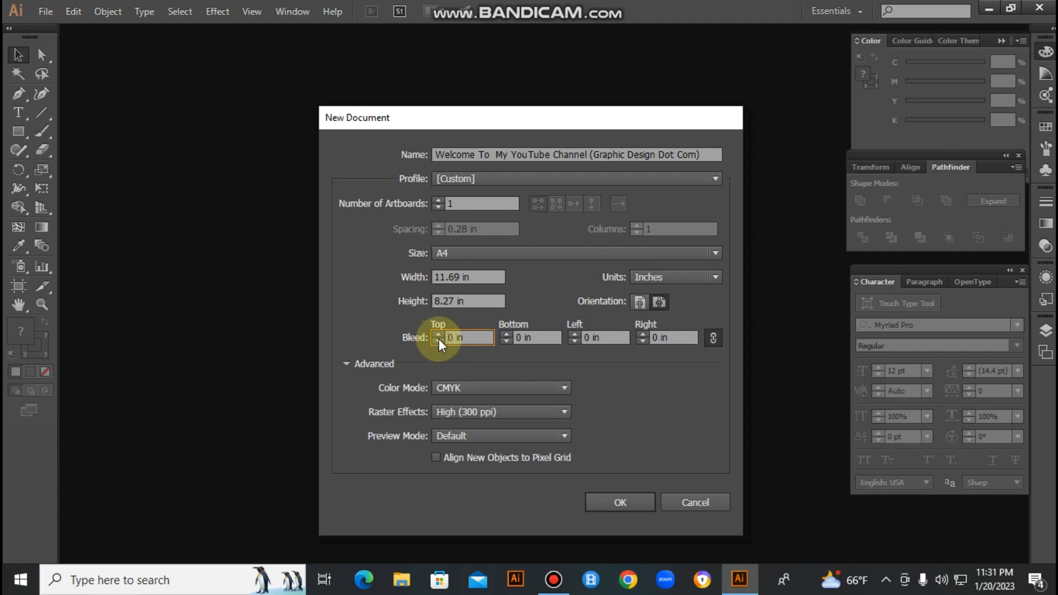
# - Create the document with the CMYK color mode and High (300 ppi) raster effects
pyautogui.click(501, 388)
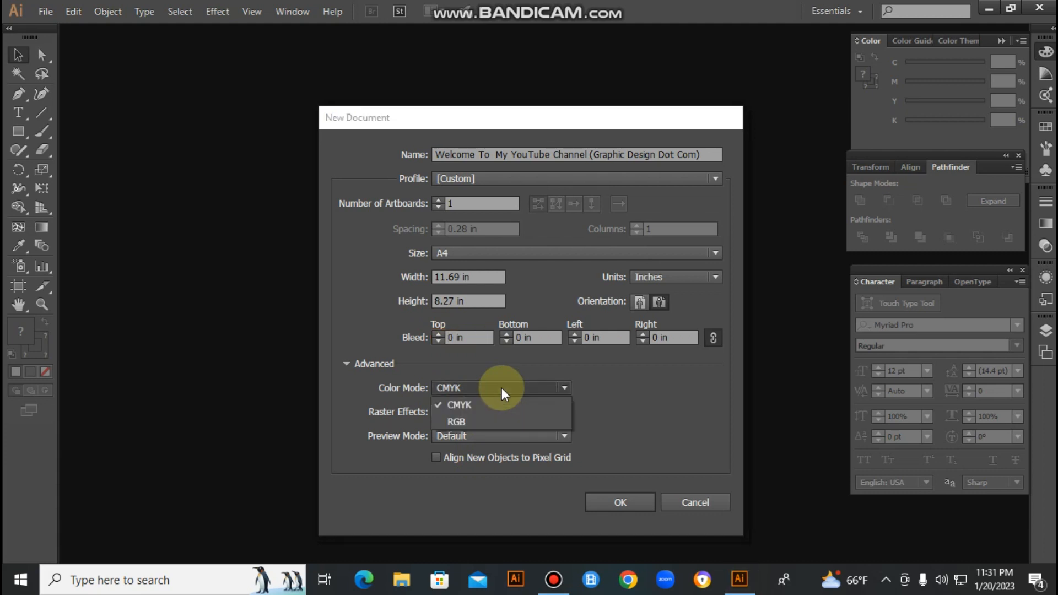
pyautogui.click(502, 388)
pyautogui.click(499, 386)
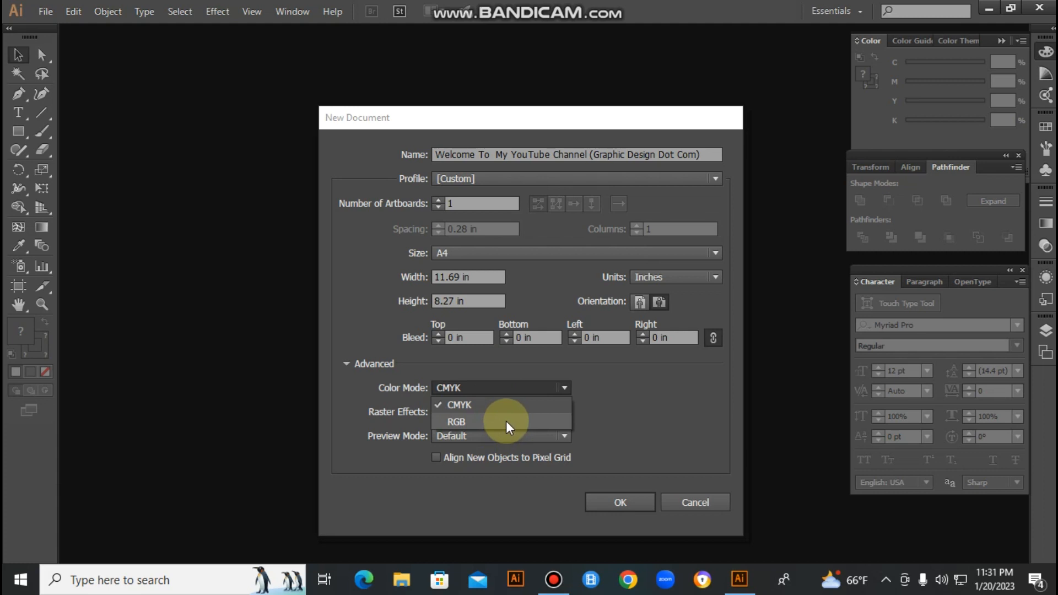
pyautogui.click(663, 418)
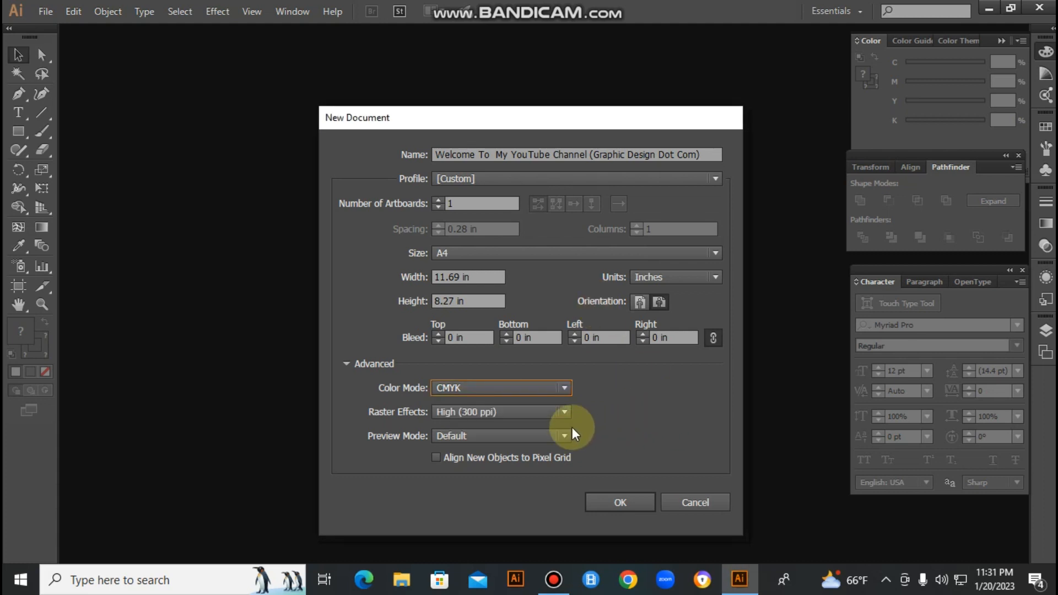
pyautogui.click(478, 414)
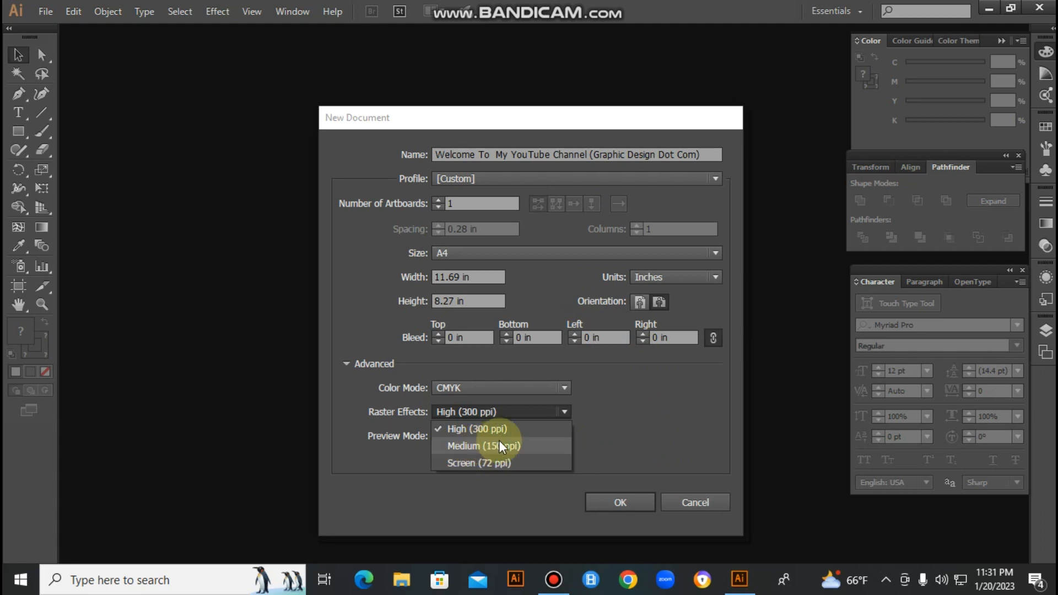
pyautogui.click(650, 446)
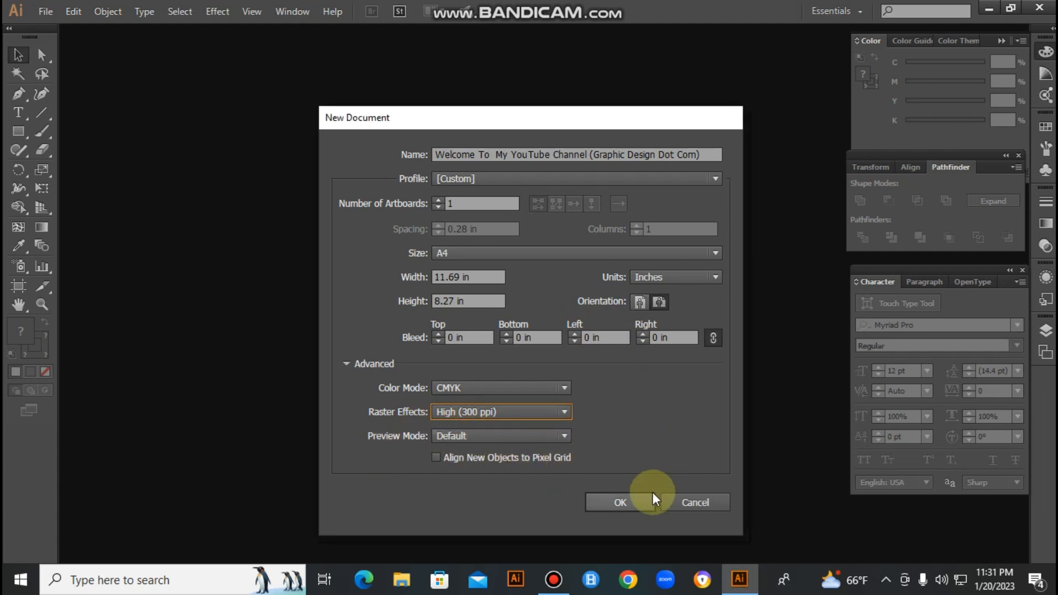
pyautogui.click(629, 497)
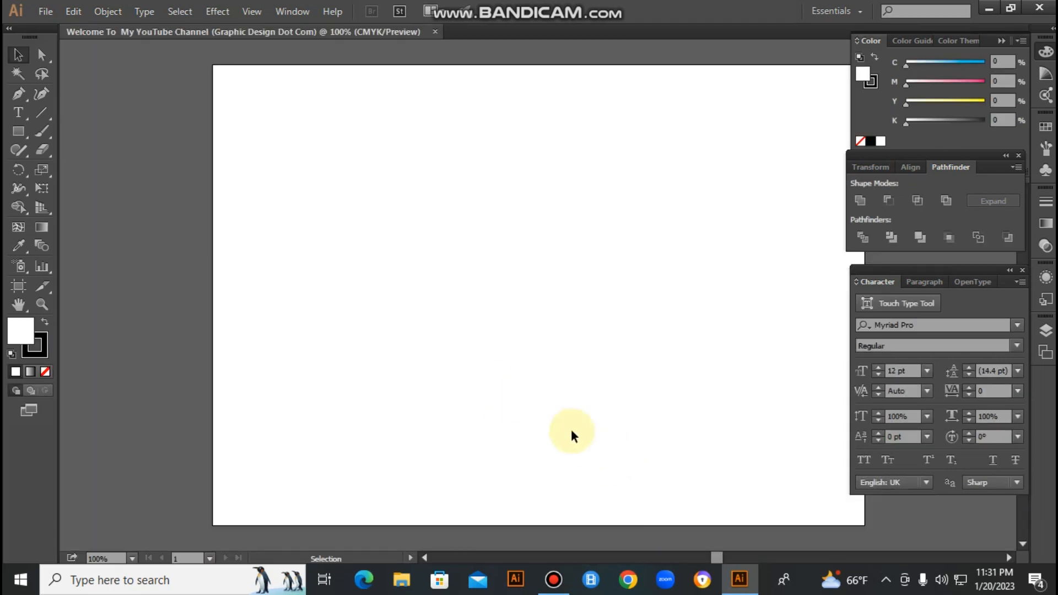
pyautogui.press('Tab')
pyautogui.press('a')
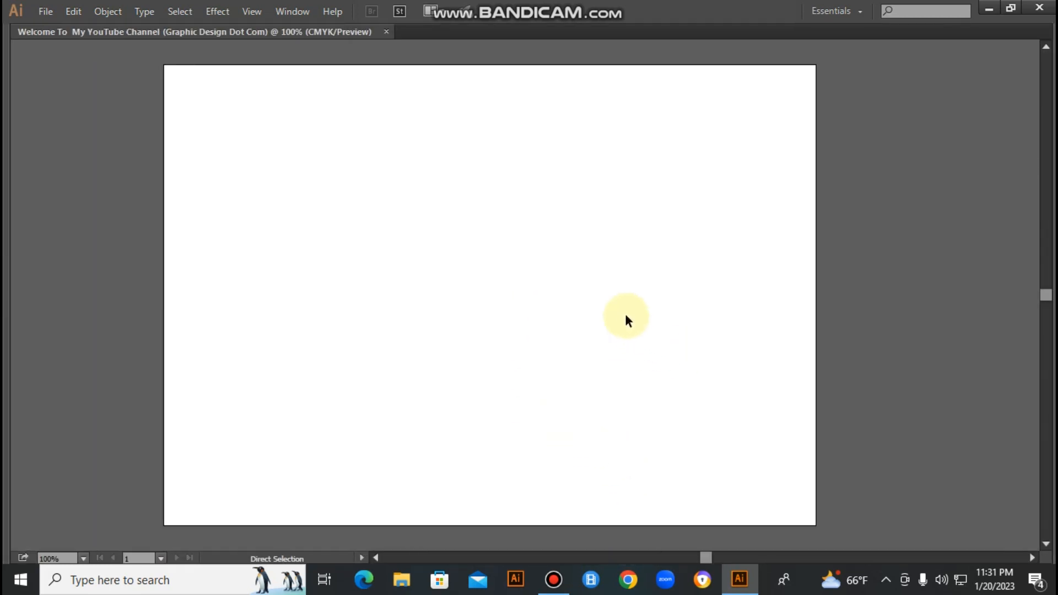
pyautogui.press('Tab')
pyautogui.press('v')
pyautogui.press('Tab')
# - Hide the tools and all panels around the artboard and activate the Selection tool
pyautogui.press('Tab')
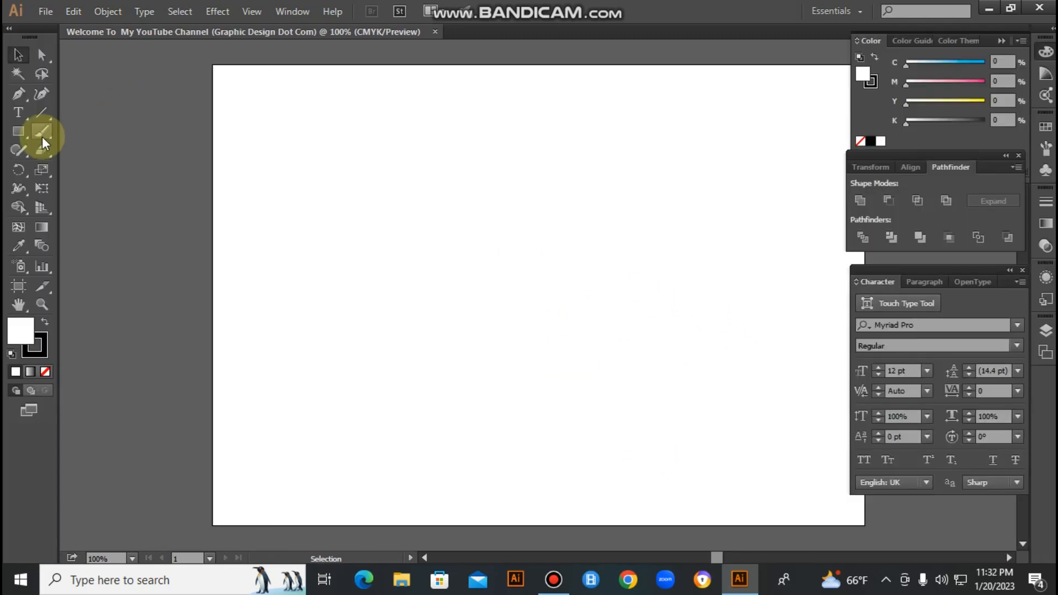
pyautogui.click(21, 128)
# - Restore the tools and panels and draw six separate rectangles of varying sizes across the upper half of the artboard
pyautogui.press('Tab')
pyautogui.press('v')
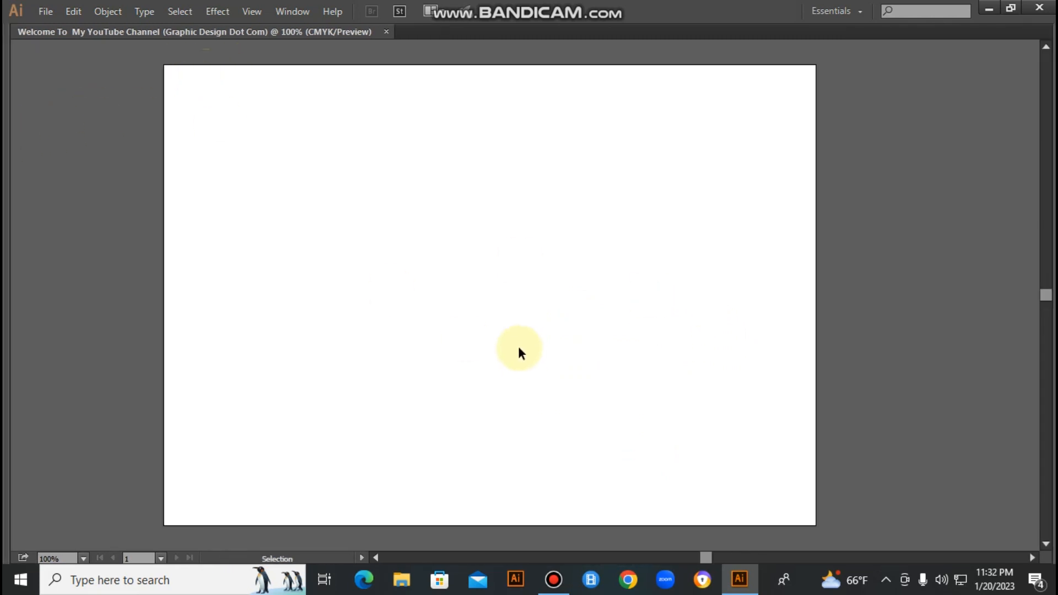
pyautogui.press('Tab')
pyautogui.press('m')
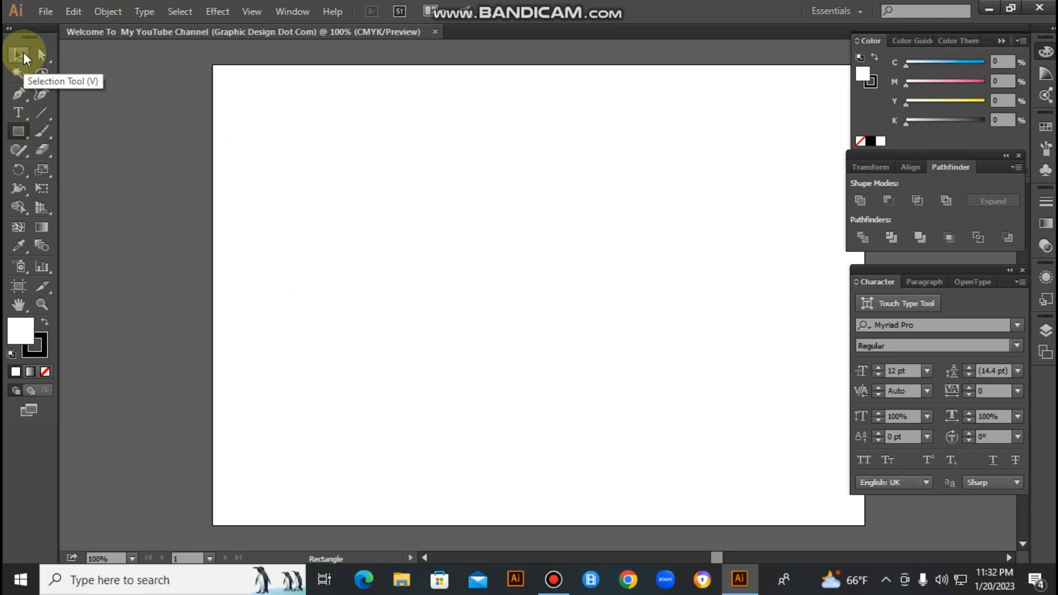
pyautogui.moveTo(257, 149); pyautogui.dragTo(360, 259)
pyautogui.moveTo(413, 177); pyautogui.dragTo(517, 254)
pyautogui.moveTo(619, 205); pyautogui.dragTo(681, 270)
pyautogui.moveTo(609, 123); pyautogui.dragTo(693, 176)
pyautogui.moveTo(777, 106); pyautogui.dragTo(795, 140)
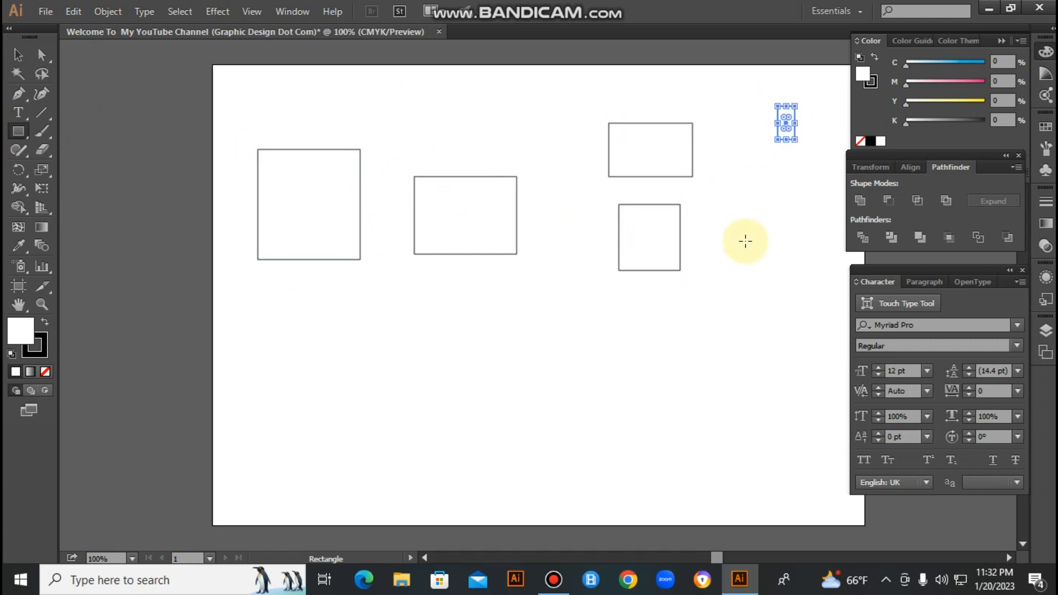
pyautogui.moveTo(743, 237); pyautogui.dragTo(770, 290)
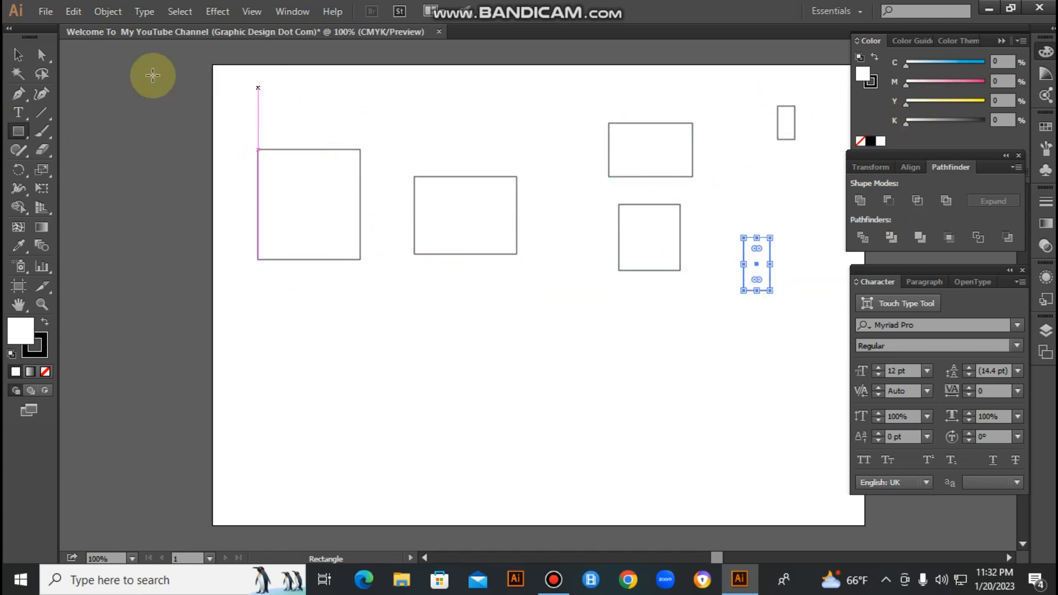
# - Fill the largest rectangle, near the artboard's upper-left corner, with black and deselect it
pyautogui.click(313, 163)
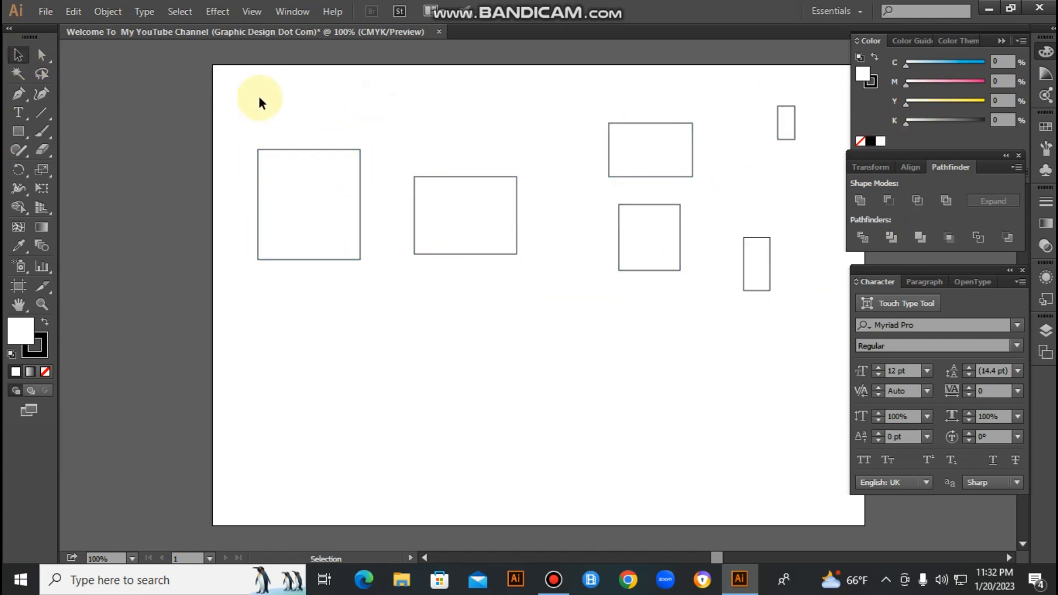
pyautogui.click(297, 228)
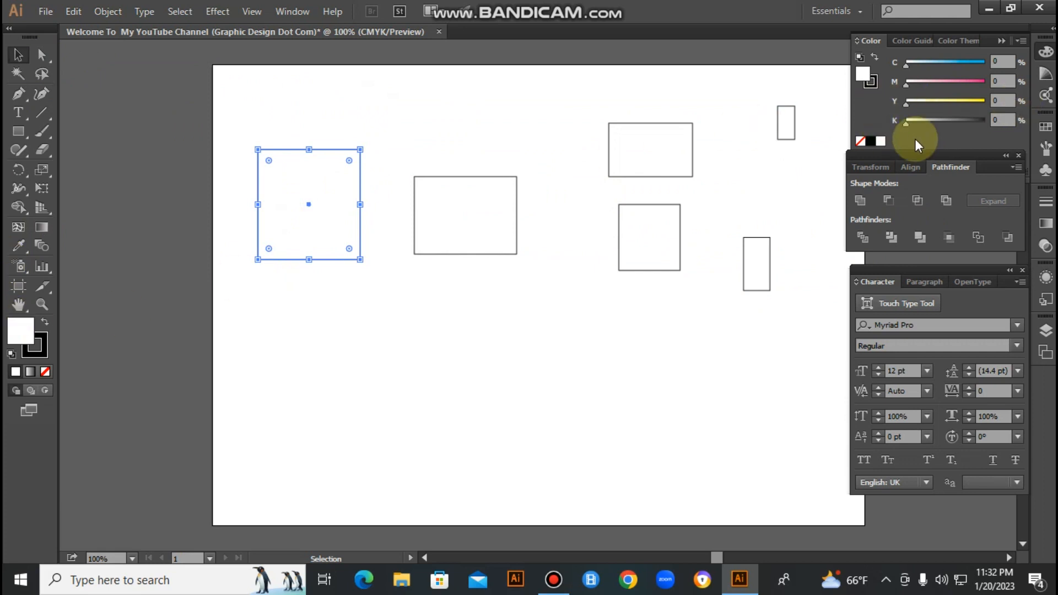
pyautogui.click(870, 141)
pyautogui.click(447, 141)
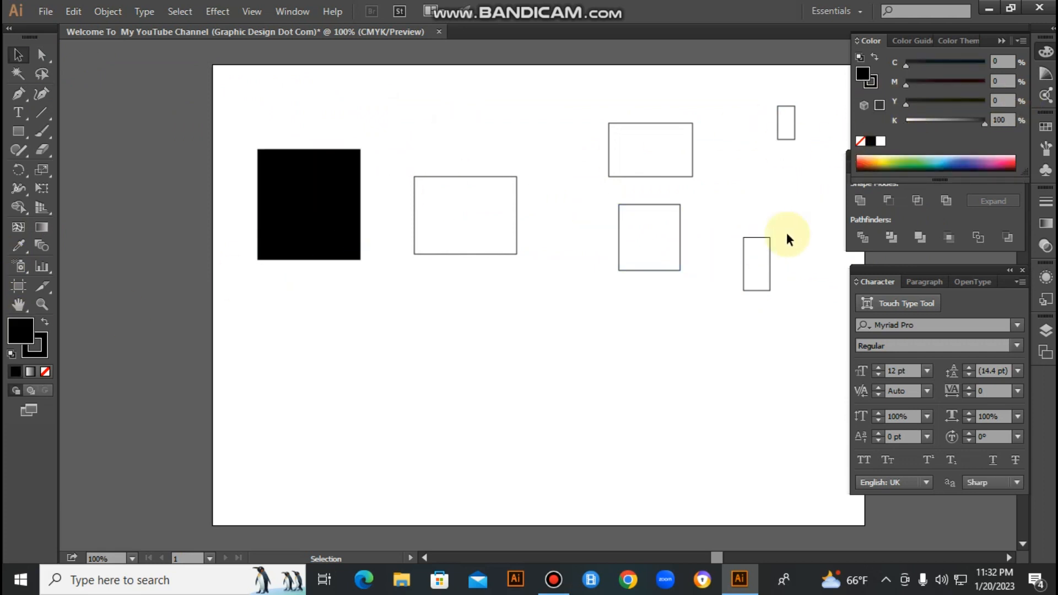
# - Fill the small lower-right rectangle with pinkish red and the near-square rectangle beside it with blue from the color spectrum
pyautogui.moveTo(794, 212); pyautogui.dragTo(724, 278)
pyautogui.click(728, 259)
pyautogui.moveTo(775, 204); pyautogui.dragTo(738, 278)
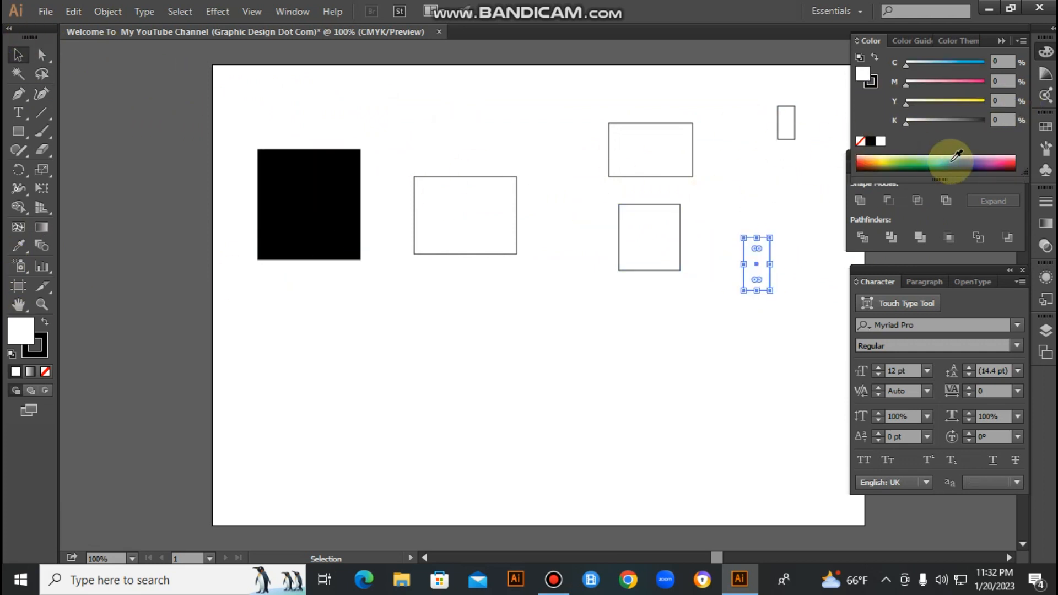
pyautogui.click(1001, 162)
pyautogui.moveTo(586, 211); pyautogui.dragTo(686, 276)
pyautogui.click(968, 161)
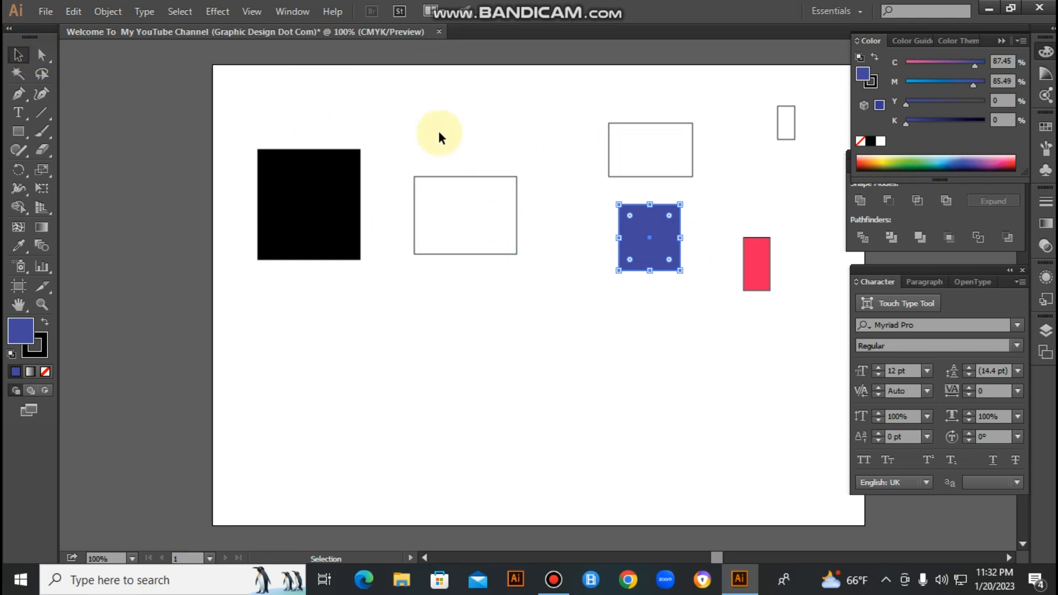
# - Move the black rectangle slightly right and down with the Selection tool and deselect it
pyautogui.moveTo(319, 123); pyautogui.dragTo(353, 199)
pyautogui.click(406, 137)
pyautogui.click(48, 52)
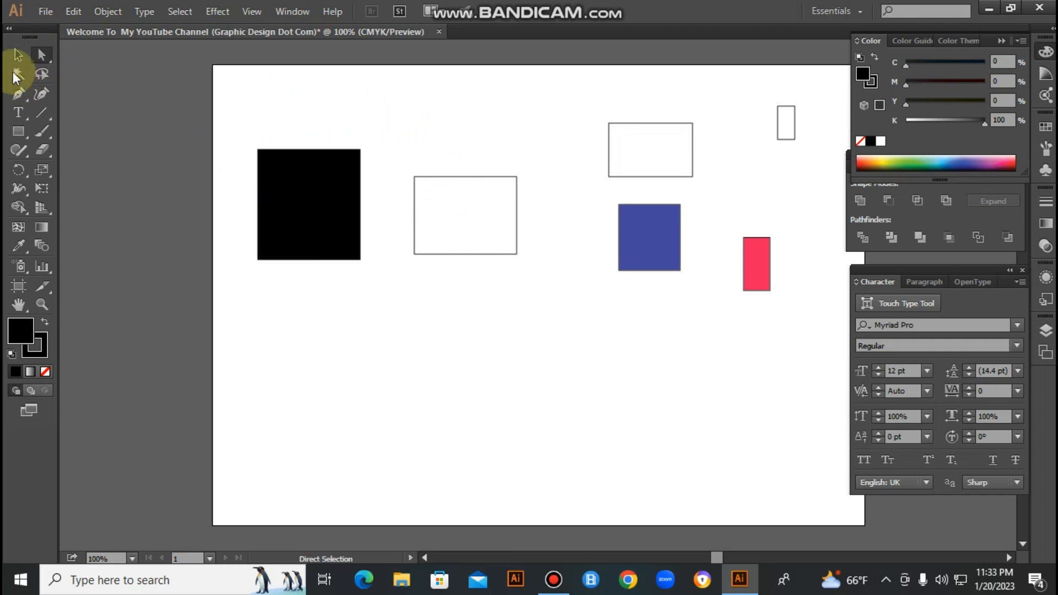
pyautogui.click(18, 54)
pyautogui.click(311, 187)
pyautogui.moveTo(325, 173); pyautogui.dragTo(342, 191)
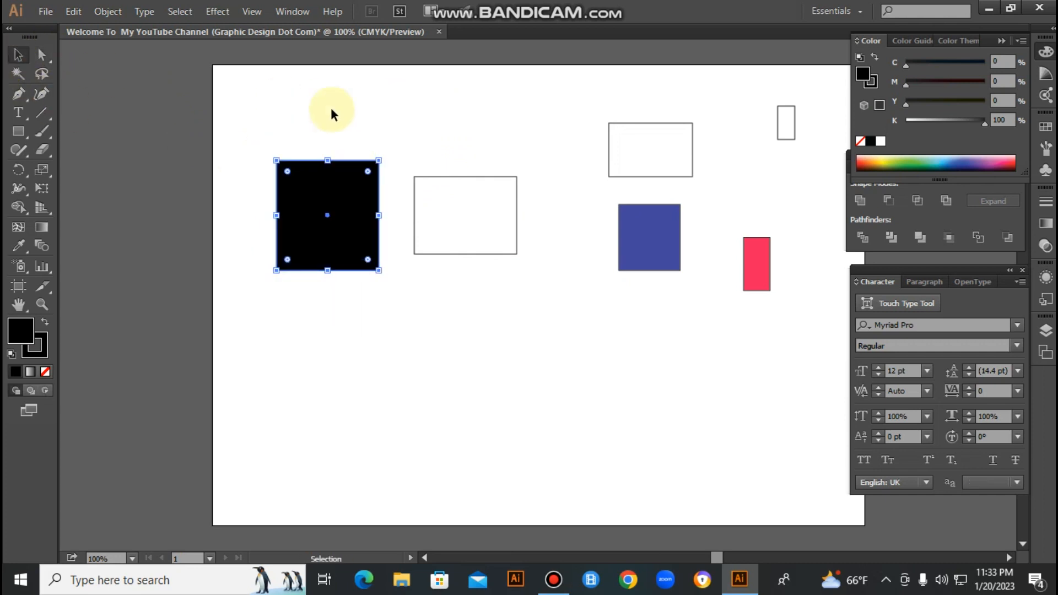
pyautogui.click(107, 75)
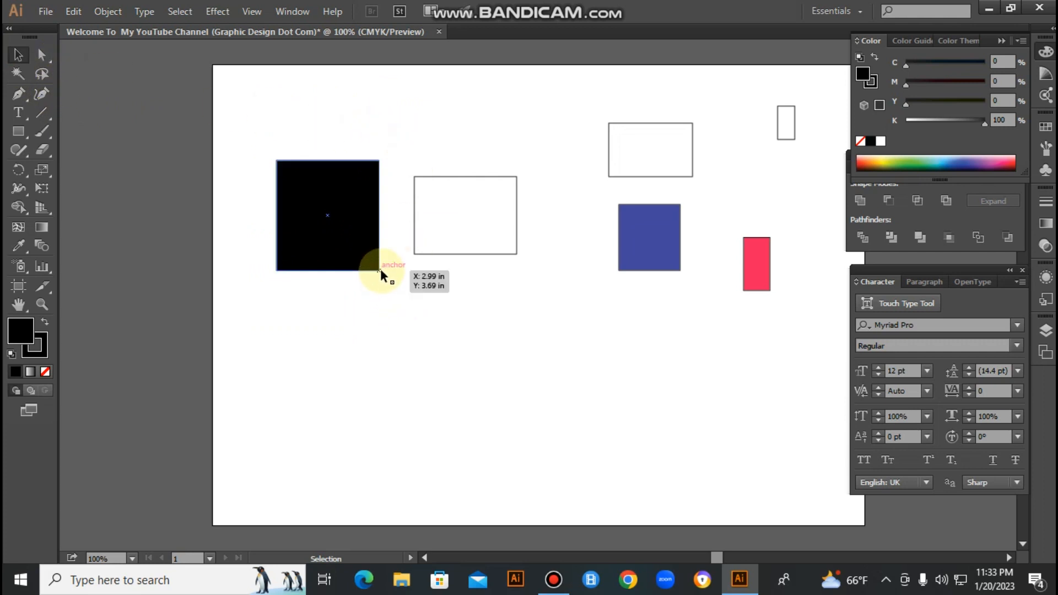
# - Reshape the black rectangle into an irregular quadrilateral by moving three corner anchors with Direct Selection, and shift the whole shape left
pyautogui.click(44, 58)
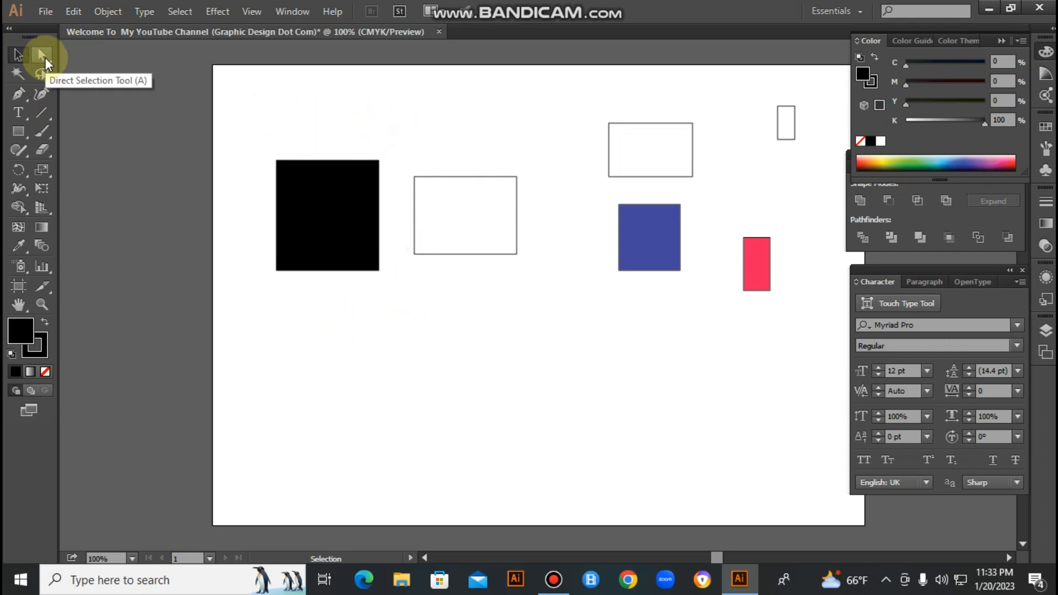
pyautogui.click(379, 270)
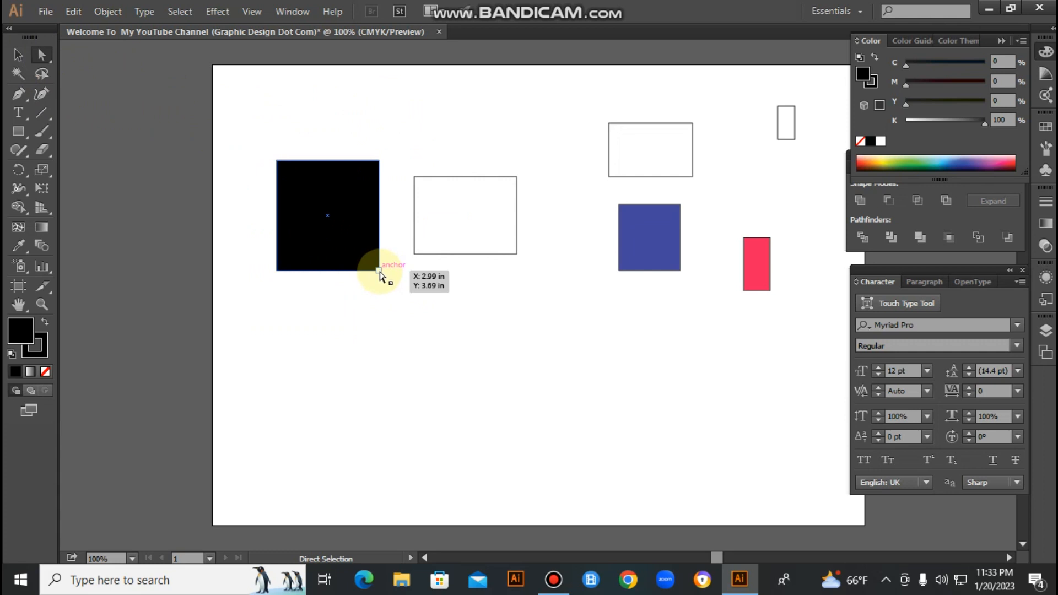
pyautogui.moveTo(379, 271); pyautogui.dragTo(404, 334)
pyautogui.moveTo(379, 160); pyautogui.dragTo(347, 148)
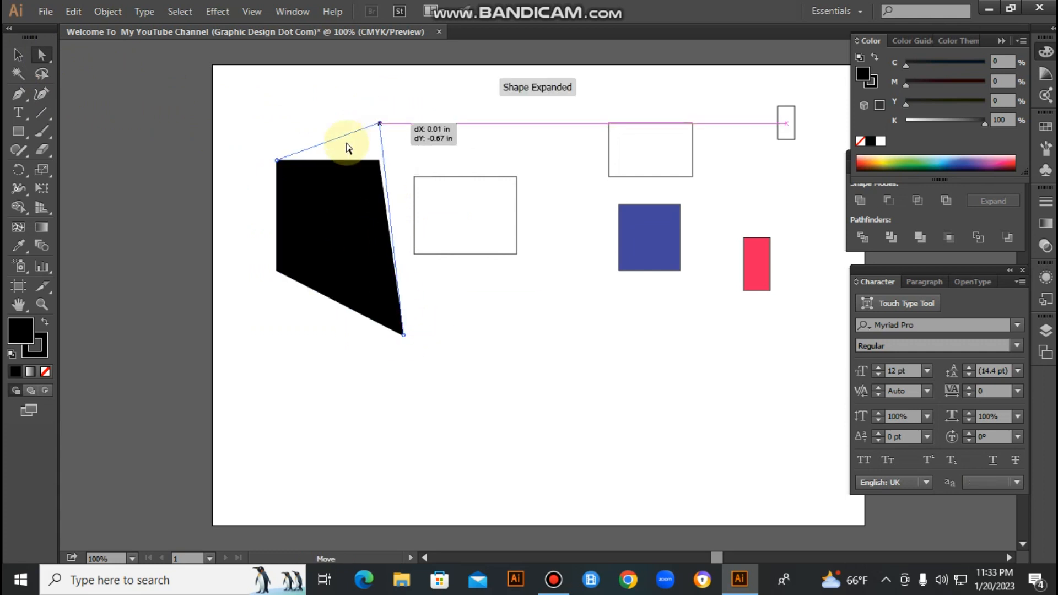
pyautogui.moveTo(277, 161)
pyautogui.mouseDown()
pyautogui.moveTo(309, 223)
pyautogui.moveTo(281, 176)
pyautogui.mouseUp()
pyautogui.click(421, 331)
pyautogui.moveTo(367, 217); pyautogui.dragTo(201, 185)
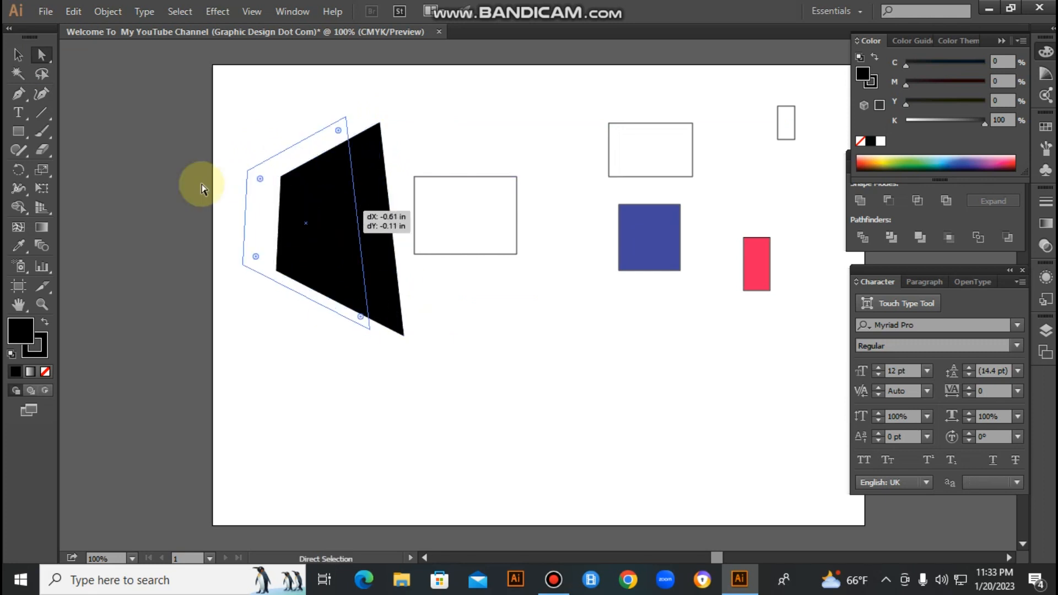
pyautogui.click(462, 381)
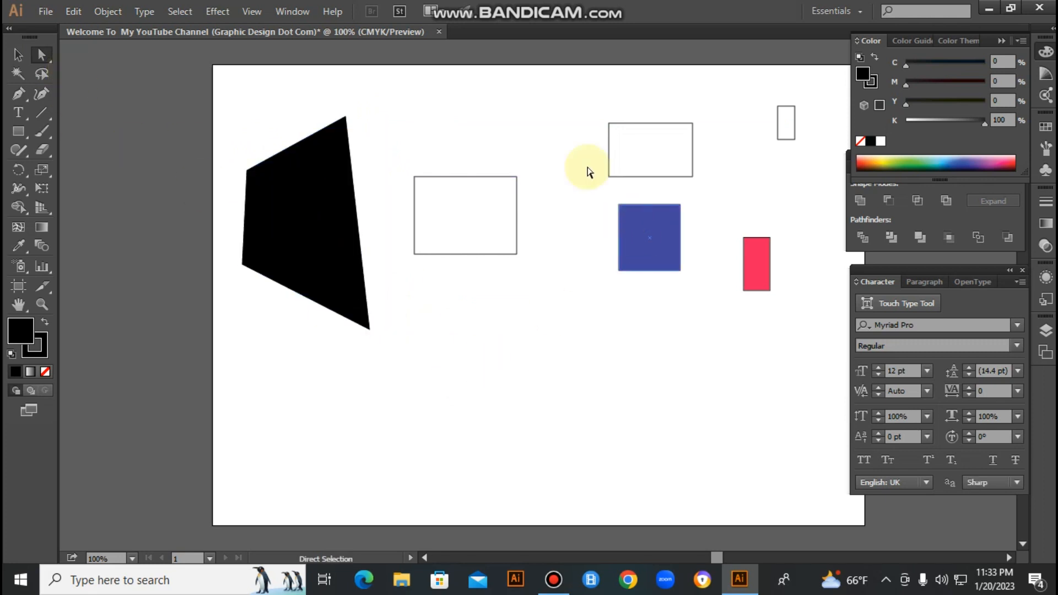
# - Copy the red fill from the small rectangle to the white rectangle above the blue square with the Eyedropper
pyautogui.click(692, 123)
pyautogui.click(18, 248)
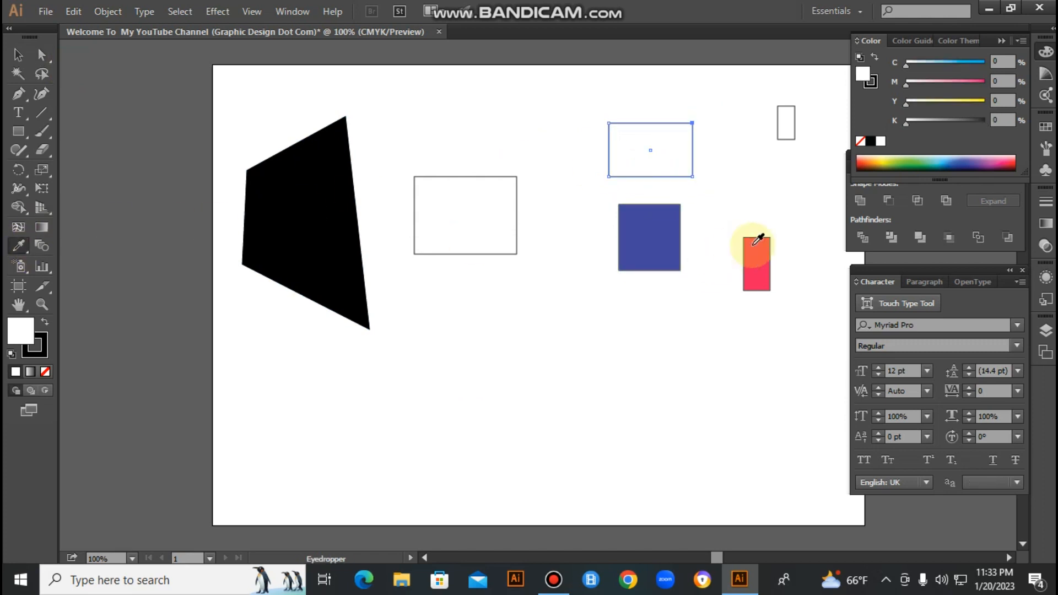
pyautogui.click(756, 245)
pyautogui.keyDown('ctrl'); pyautogui.click(259, 120); pyautogui.keyUp('ctrl')
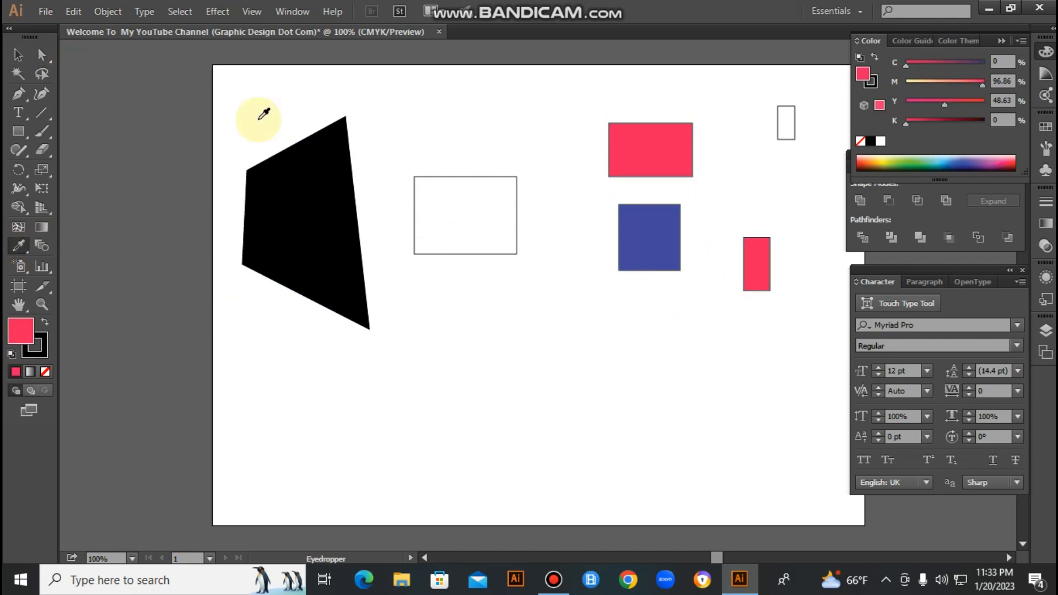
# - Place four copies of the small red rectangle around the artboard's middle and select all red shapes with the Magic Wand
pyautogui.click(18, 74)
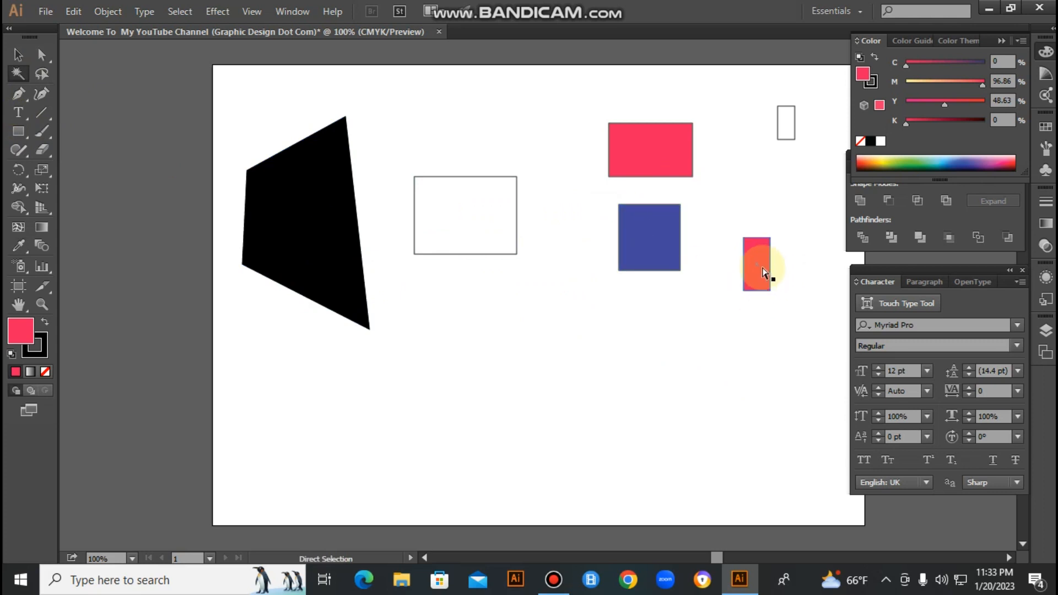
pyautogui.moveTo(763, 268); pyautogui.dragTo(629, 314)
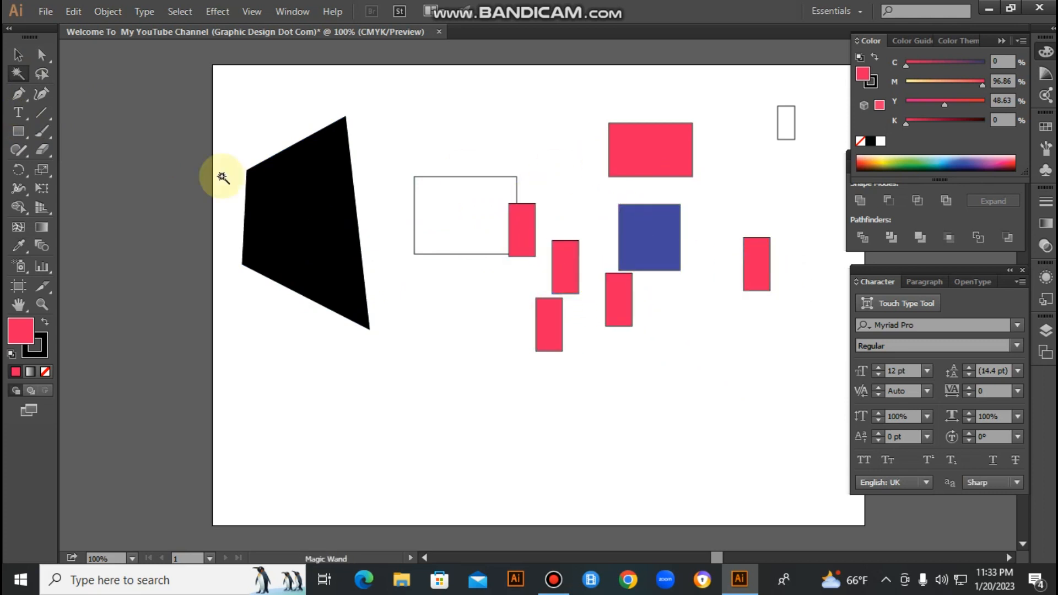
pyautogui.click(657, 151)
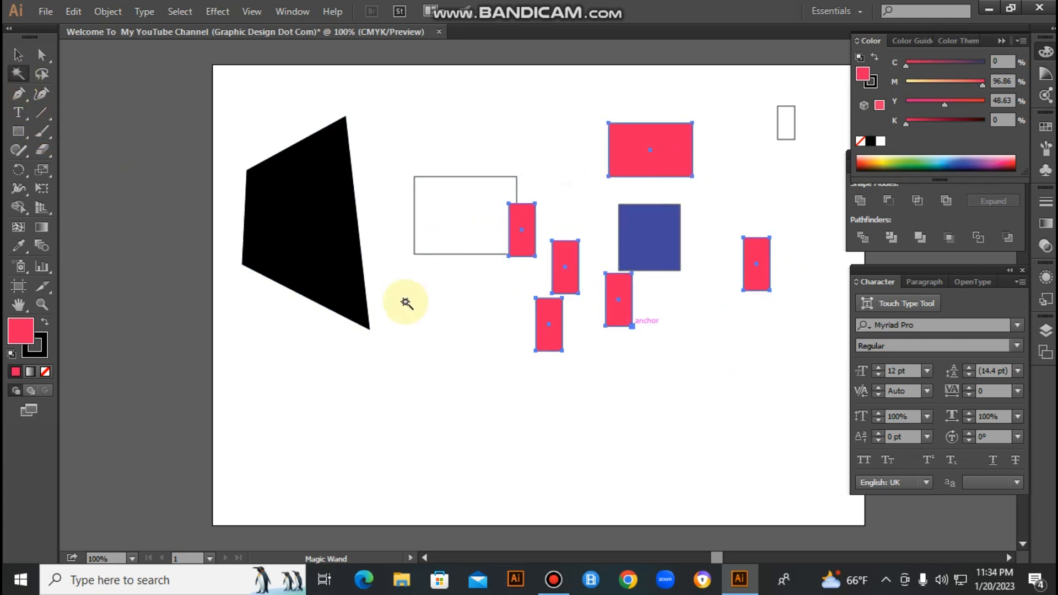
pyautogui.keyDown('ctrl'); pyautogui.click(757, 331); pyautogui.keyUp('ctrl')
# - Place three copies of the blue square on the artboard's lower half and deselect them
pyautogui.moveTo(648, 229); pyautogui.dragTo(397, 339)
pyautogui.keyDown('ctrl'); pyautogui.click(695, 466); pyautogui.keyUp('ctrl')
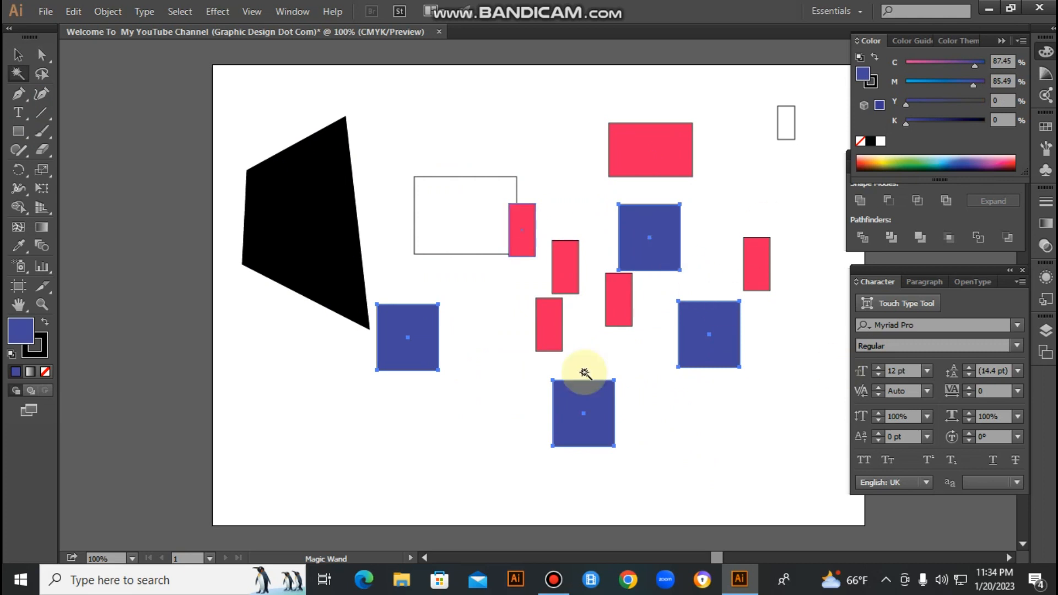
pyautogui.click(405, 124)
# - Select the four blue squares one at a time, deselect them, and reselect them together by color with the Magic Wand
pyautogui.click(19, 55)
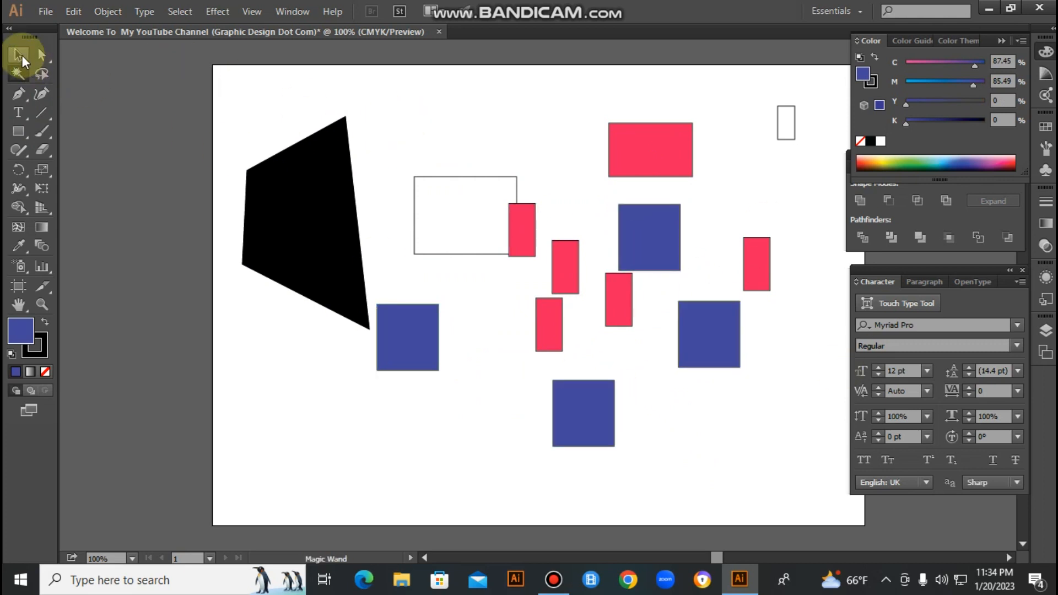
pyautogui.click(651, 235)
pyautogui.click(706, 350)
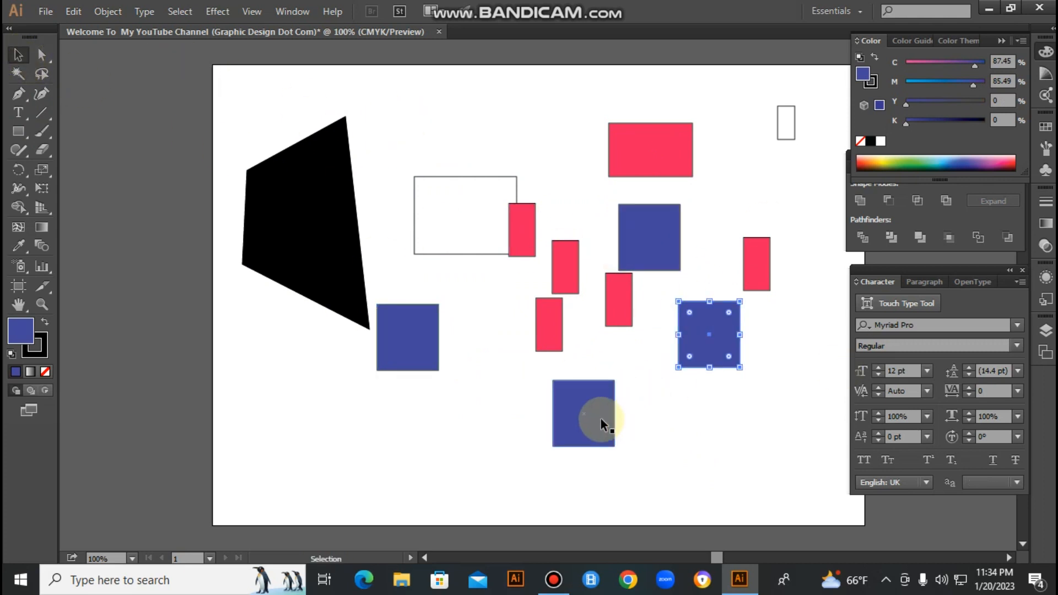
pyautogui.keyDown('shift'); pyautogui.click(596, 419); pyautogui.keyUp('shift')
pyautogui.keyDown('shift'); pyautogui.click(430, 331); pyautogui.keyUp('shift')
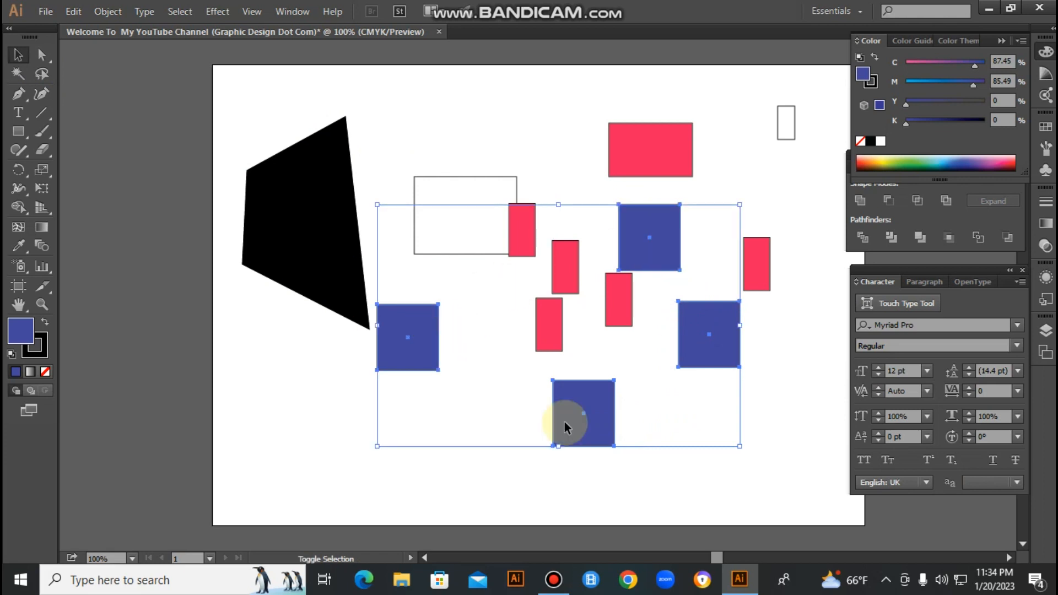
pyautogui.click(121, 126)
pyautogui.click(17, 74)
pyautogui.click(656, 230)
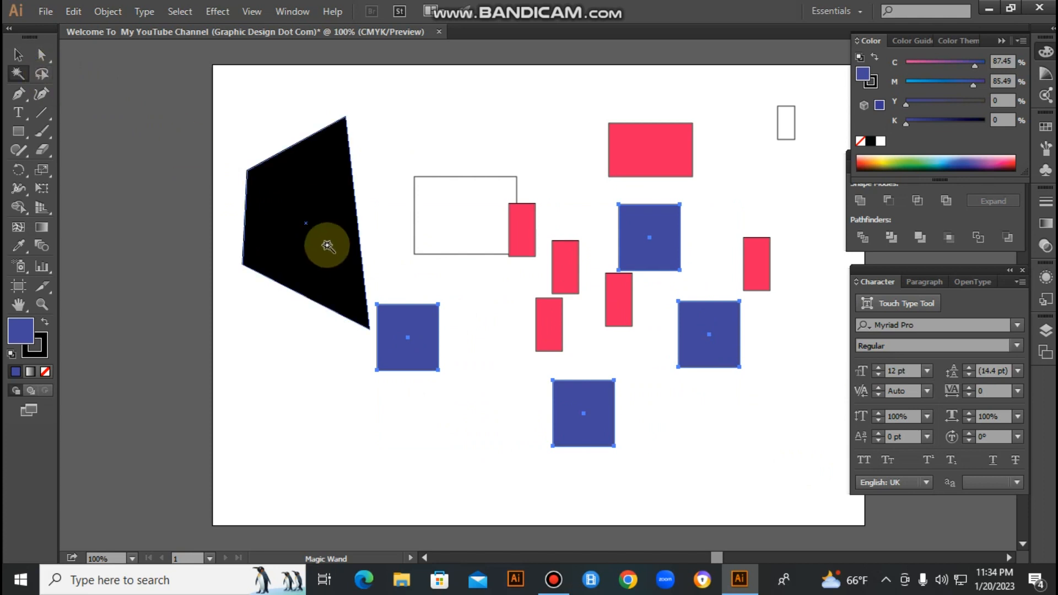
# - Select all shapes on the artboard and delete them
pyautogui.press('v')
pyautogui.moveTo(266, 115); pyautogui.dragTo(789, 408)
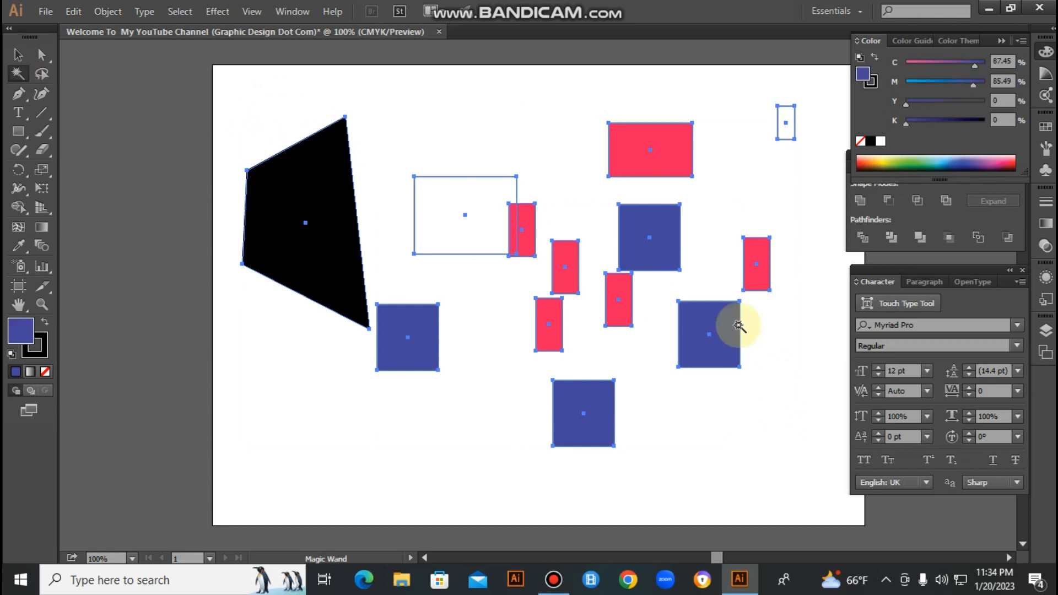
pyautogui.press('Delete')
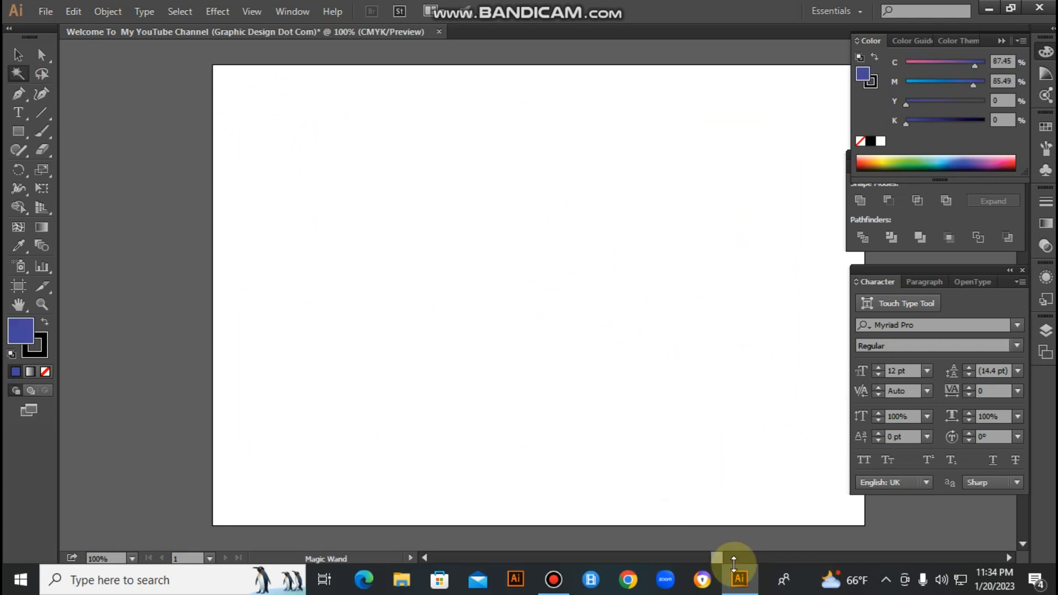
# - Open the image bouquet-142876_960_720, transfer it to the CMYK document, and close the image file without saving
pyautogui.click(46, 11)
pyautogui.click(71, 68)
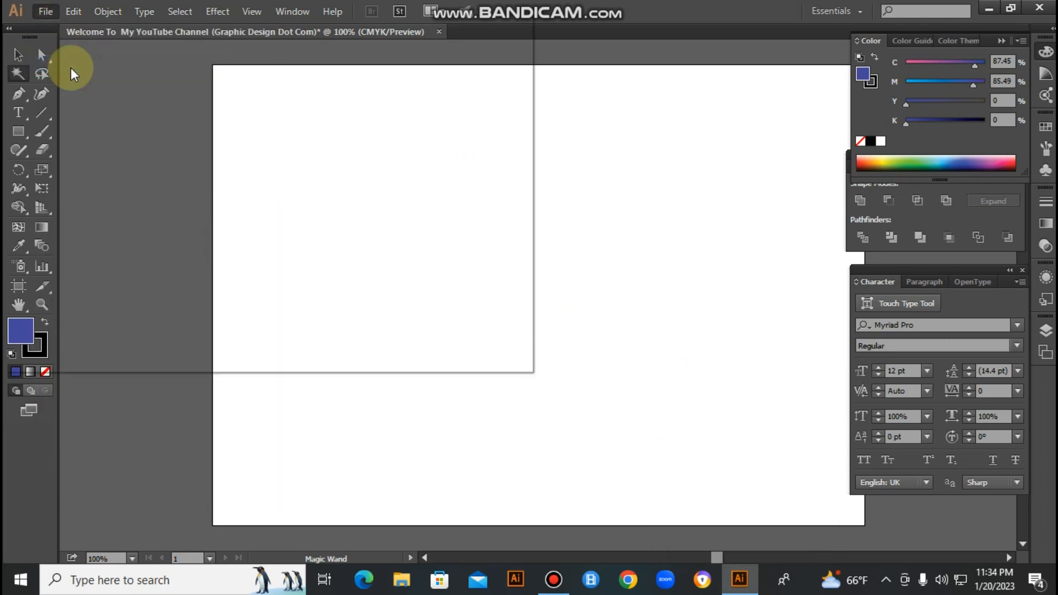
pyautogui.click(162, 110)
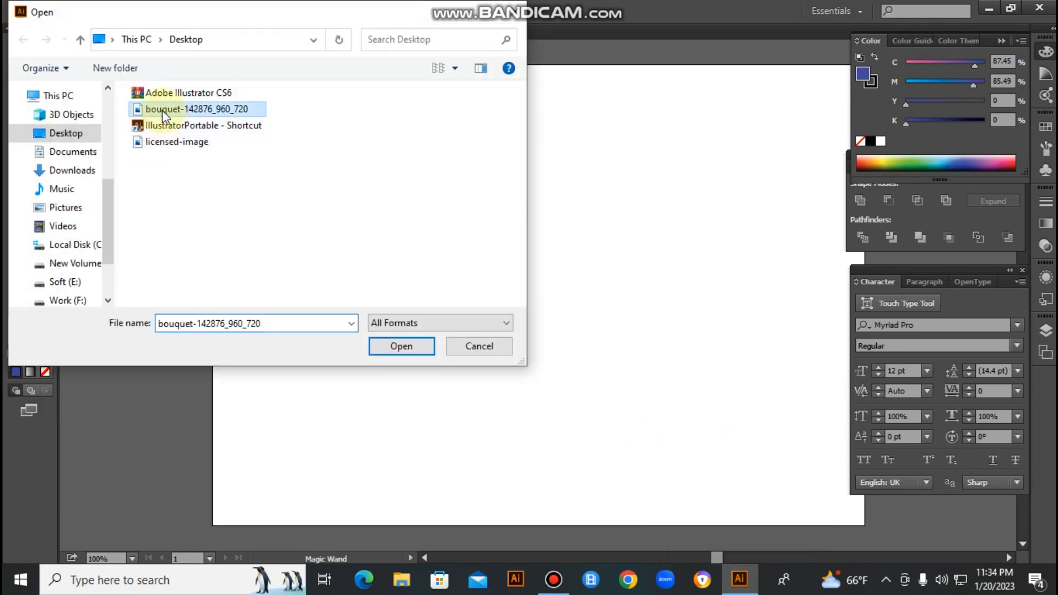
pyautogui.click(401, 346)
pyautogui.hotkey('ctrl', 'w')
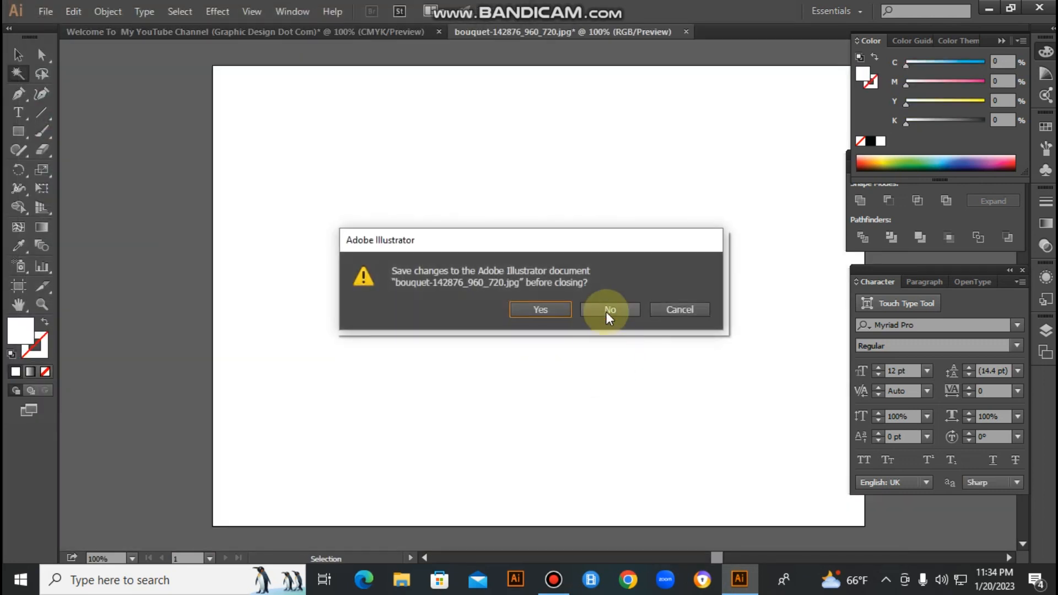
pyautogui.click(608, 310)
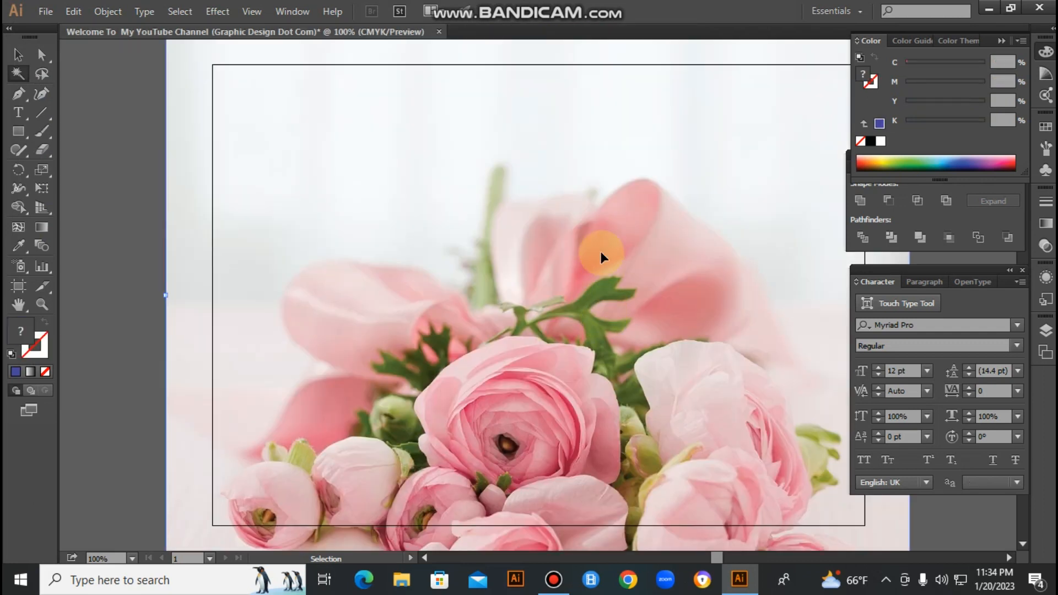
# - Move the bouquet photo up until its bottom edge meets the artboard's bottom edge
pyautogui.hotkey('ctrl', '-')
pyautogui.hotkey('ctrl', '-')
pyautogui.hotkey('ctrl', '-')
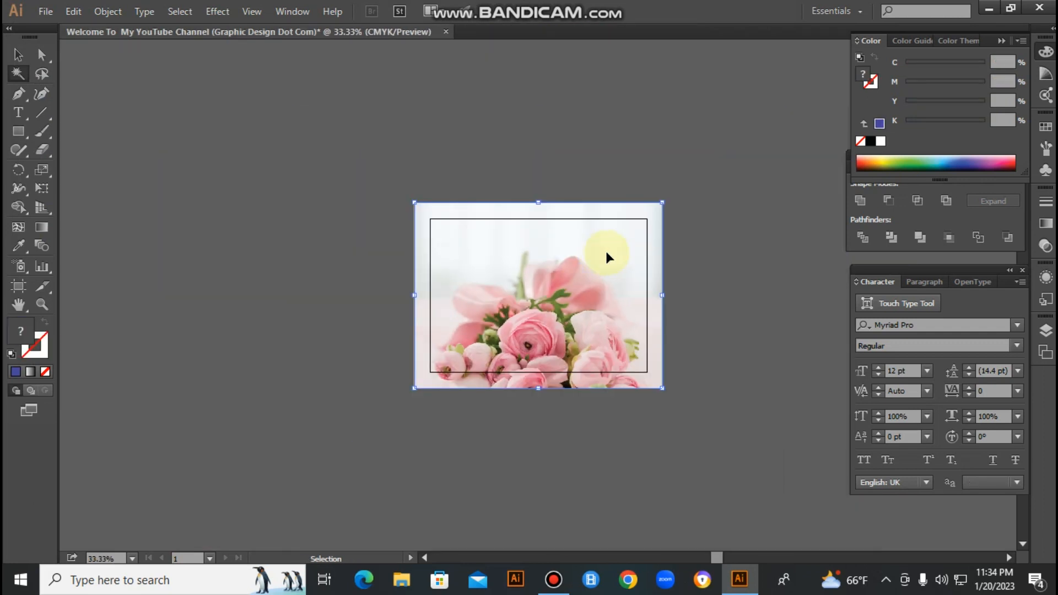
pyautogui.moveTo(553, 332); pyautogui.dragTo(558, 305)
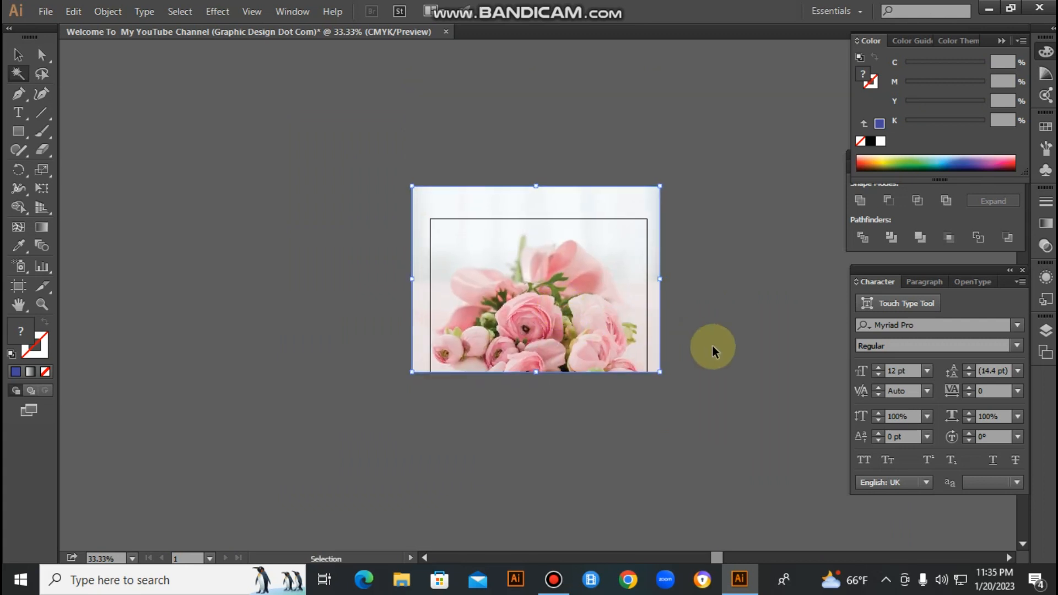
pyautogui.click(711, 346)
pyautogui.moveTo(319, 235); pyautogui.dragTo(799, 374)
pyautogui.click(549, 315)
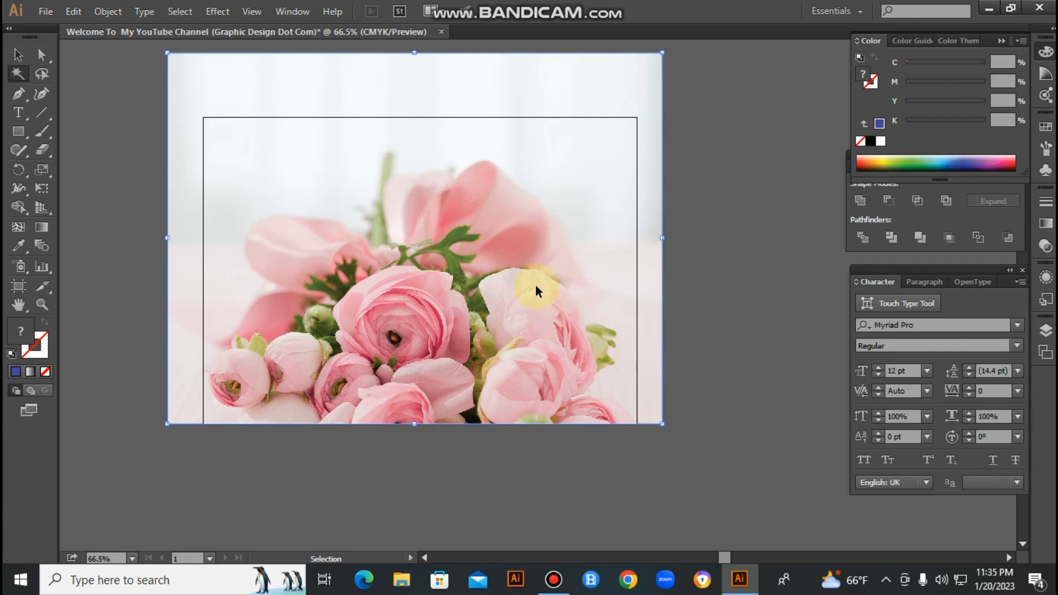
# - Move and resize the bouquet photo so its corners match the artboard's corners
pyautogui.moveTo(556, 308); pyautogui.dragTo(559, 331)
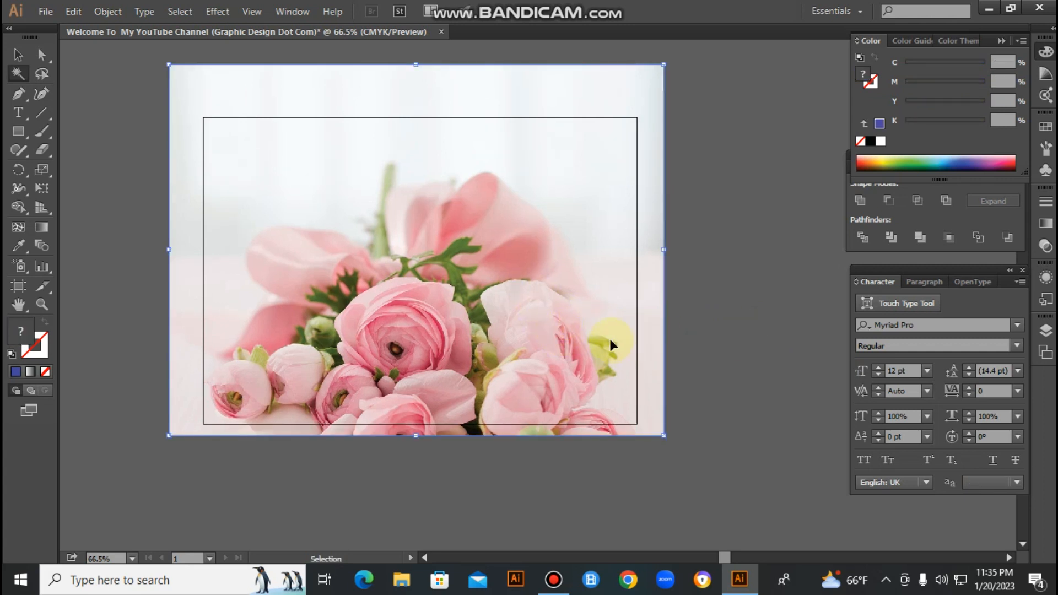
pyautogui.moveTo(664, 65); pyautogui.dragTo(637, 117)
pyautogui.moveTo(170, 434); pyautogui.dragTo(203, 424)
pyautogui.click(459, 474)
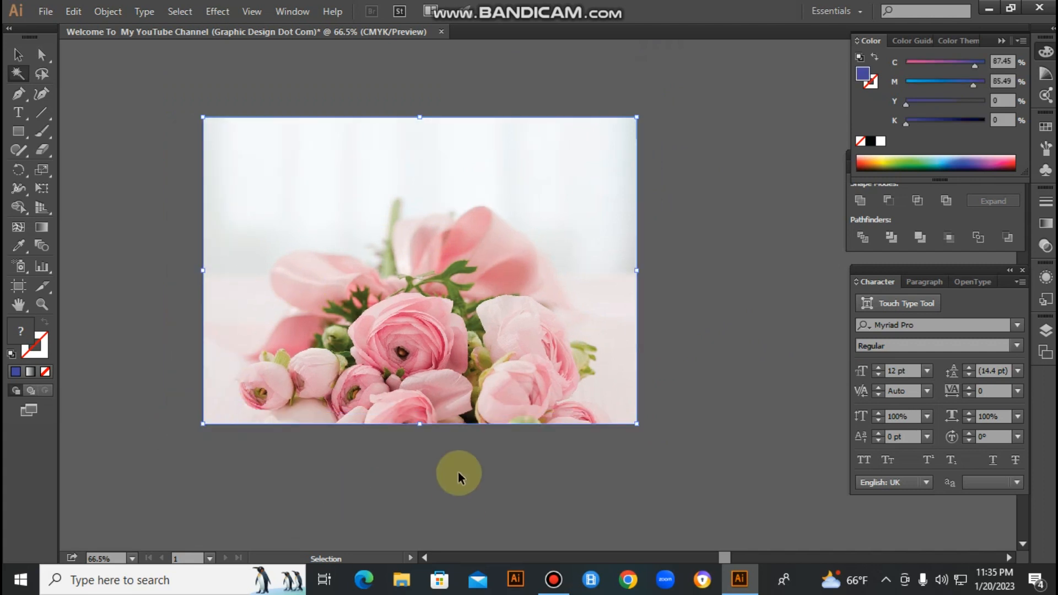
# - Select the bouquet photo with the Magic Wand and clear the selection again
pyautogui.moveTo(180, 212); pyautogui.dragTo(778, 368)
pyautogui.keyDown('ctrl'); pyautogui.click(563, 261); pyautogui.keyUp('ctrl')
pyautogui.hotkey('ctrl', '-')
pyautogui.hotkey('ctrl', '-')
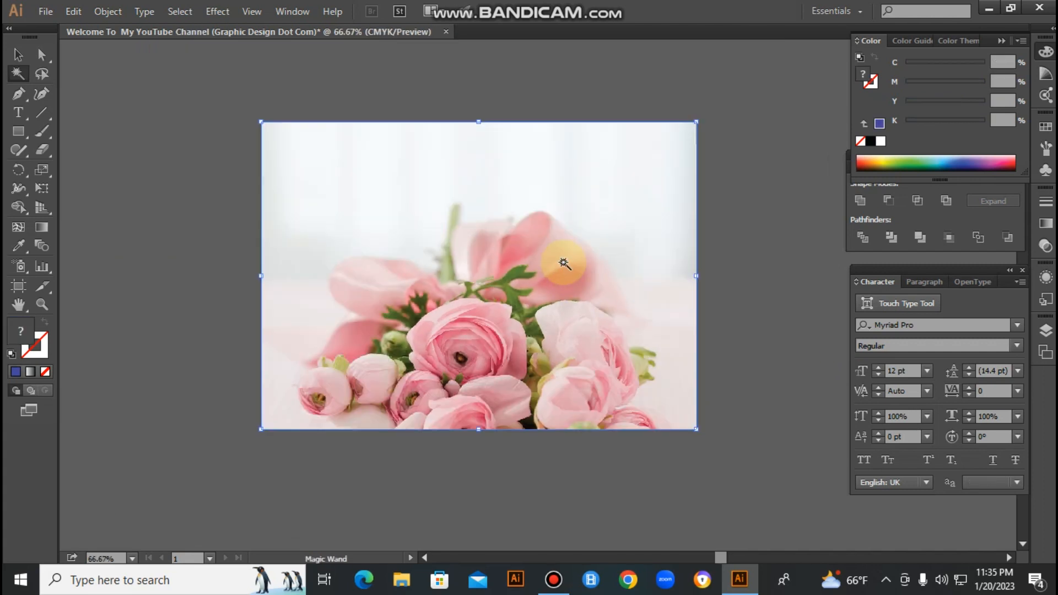
pyautogui.click(764, 284)
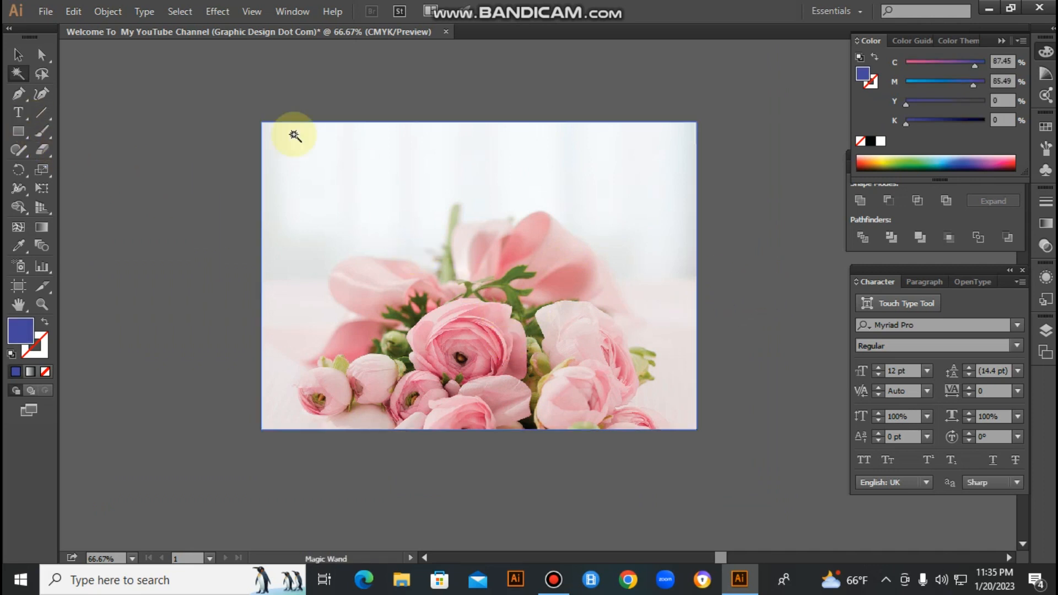
pyautogui.keyDown('ctrl'); pyautogui.click(402, 220); pyautogui.keyUp('ctrl')
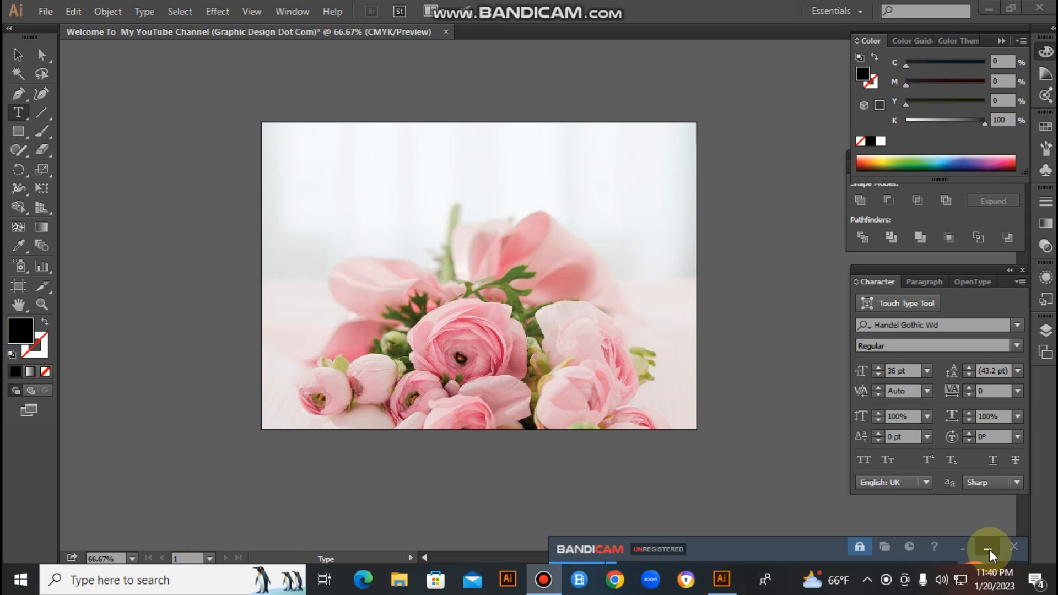
pyautogui.click(987, 549)
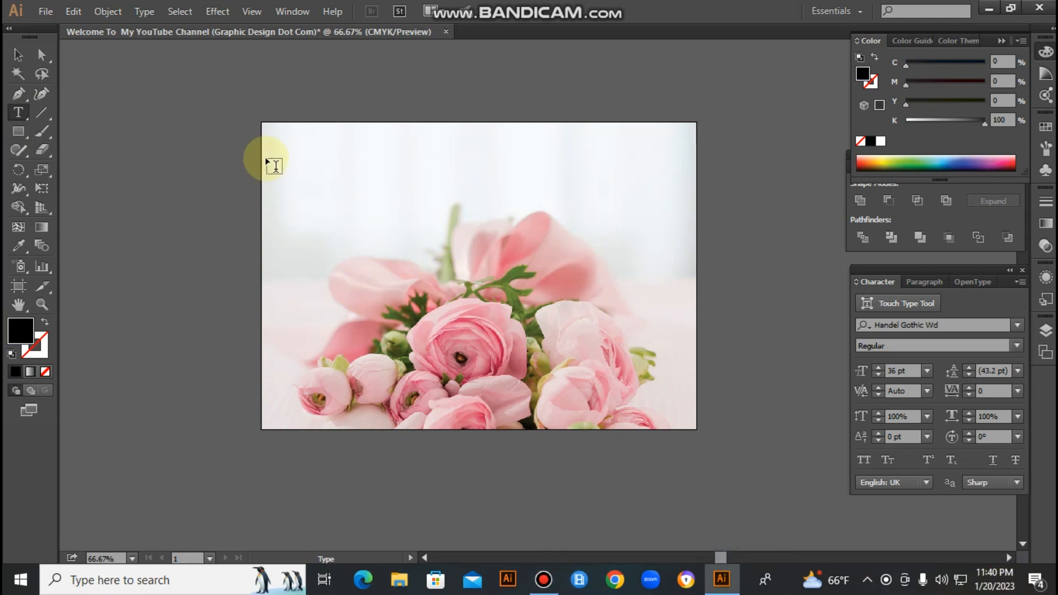
# - Add the text "Welcom to my YouTube Channel....." with the Type tool and fit it along the photo's upper edge at about 32 pt
pyautogui.click(16, 114)
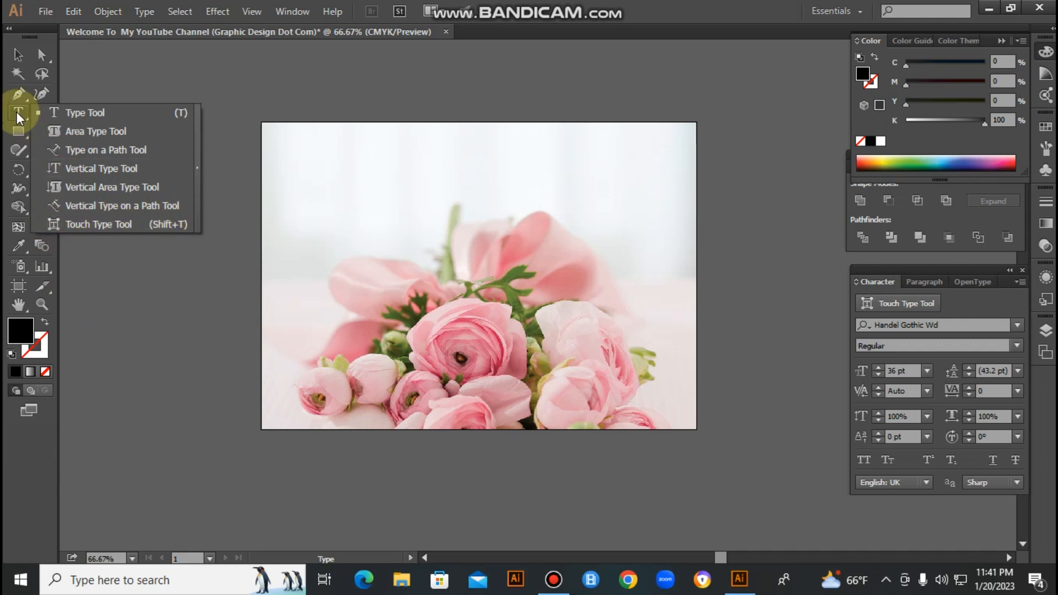
pyautogui.click(81, 117)
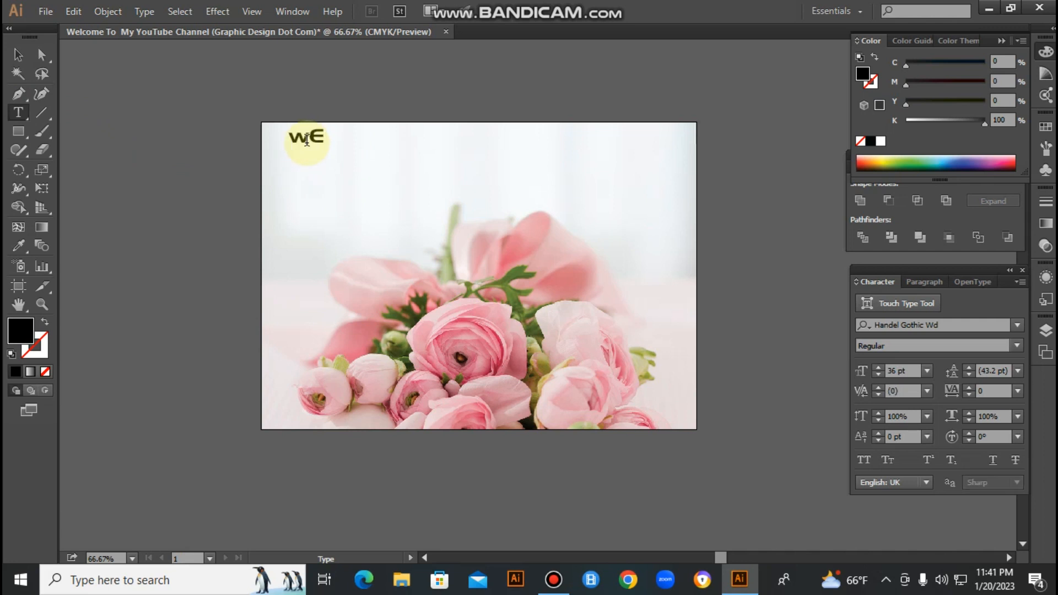
pyautogui.write('to')
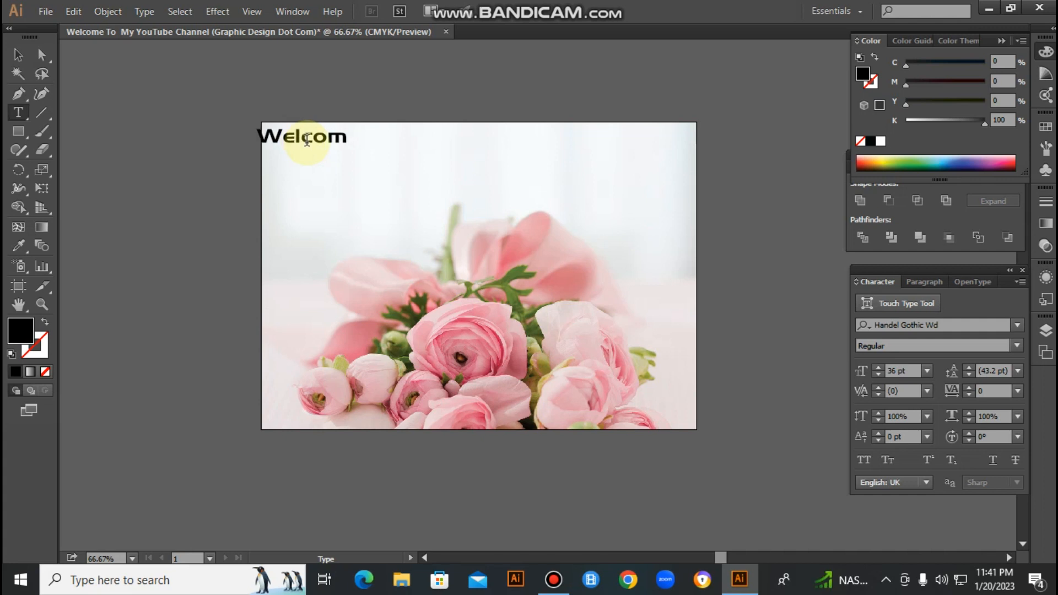
pyautogui.write(' my You')
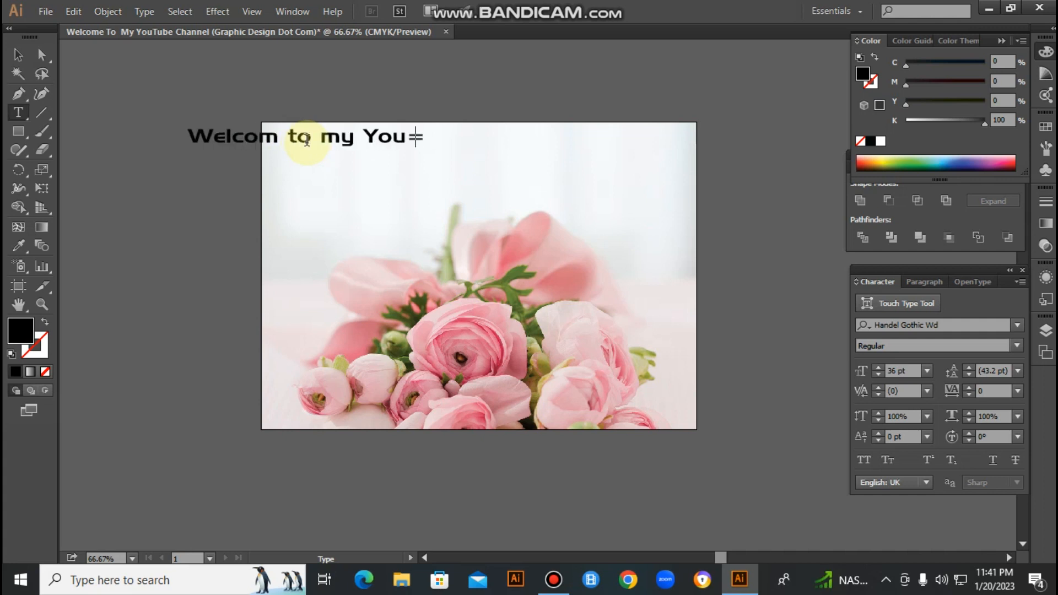
pyautogui.press('BackSpace')
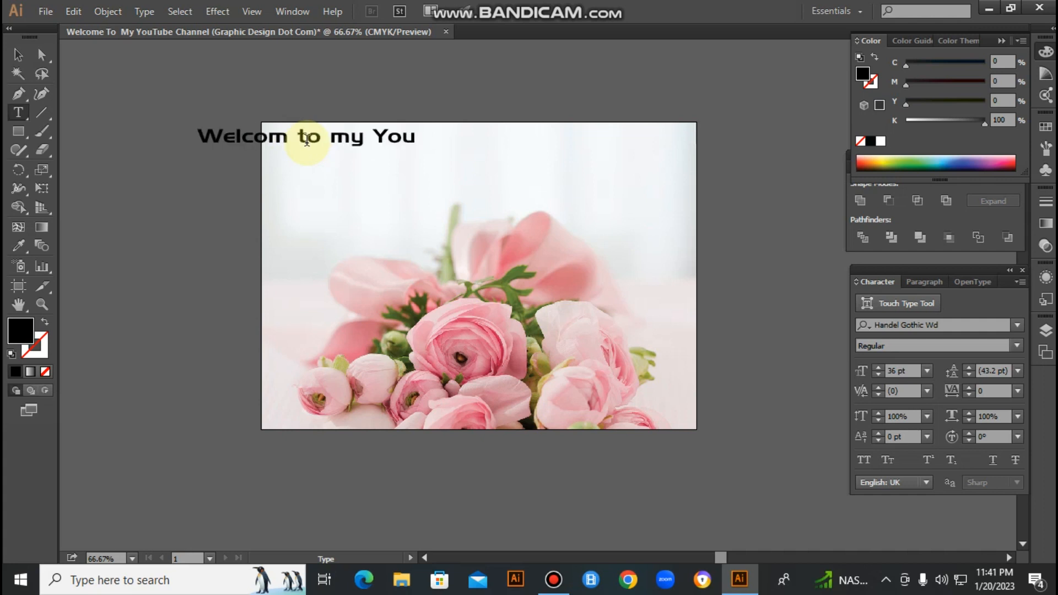
pyautogui.write('Tube Ch')
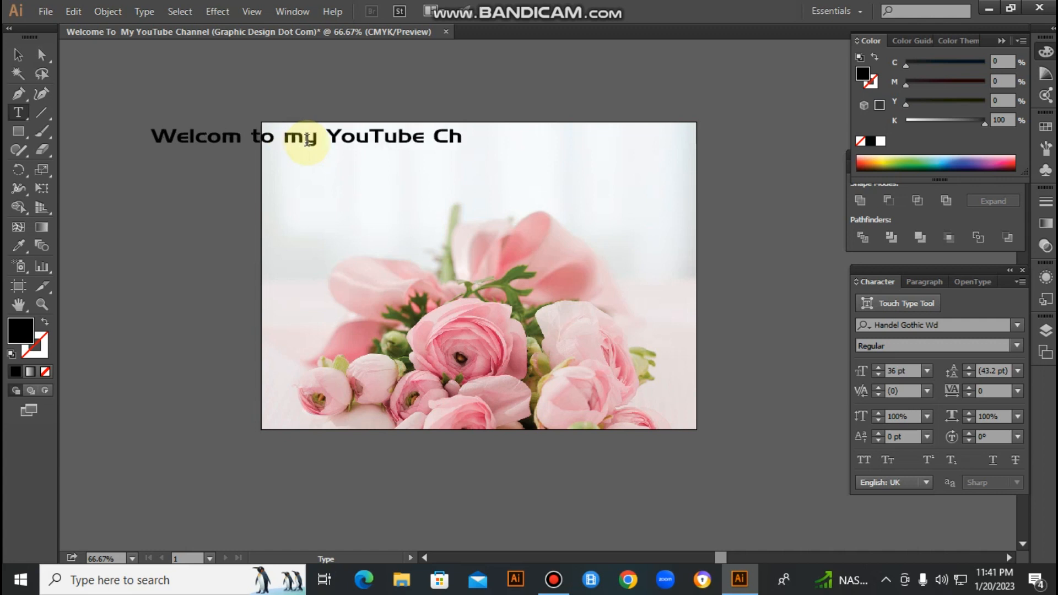
pyautogui.write('annel')
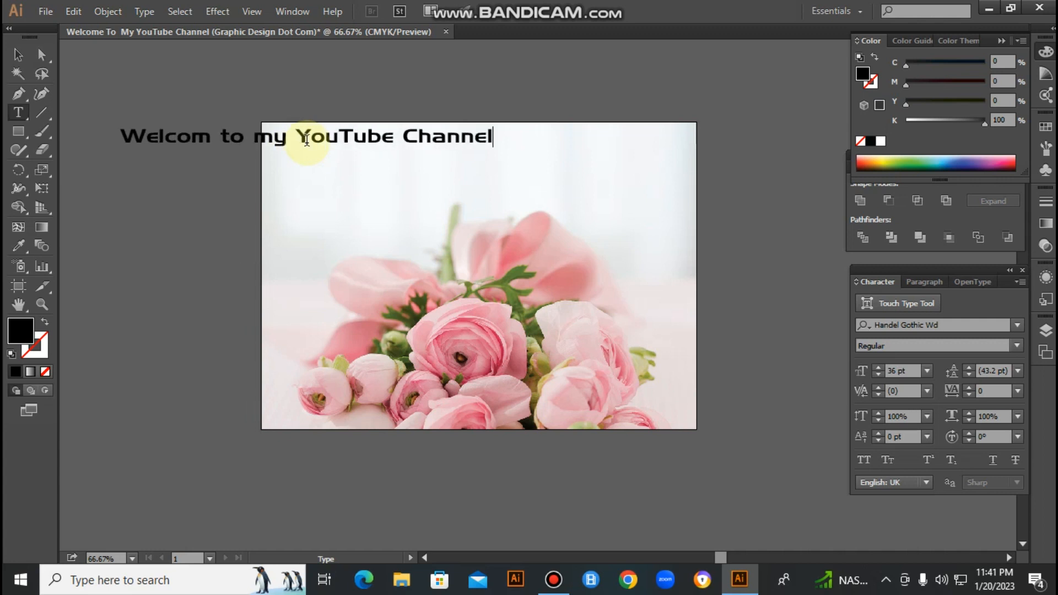
pyautogui.write('.....')
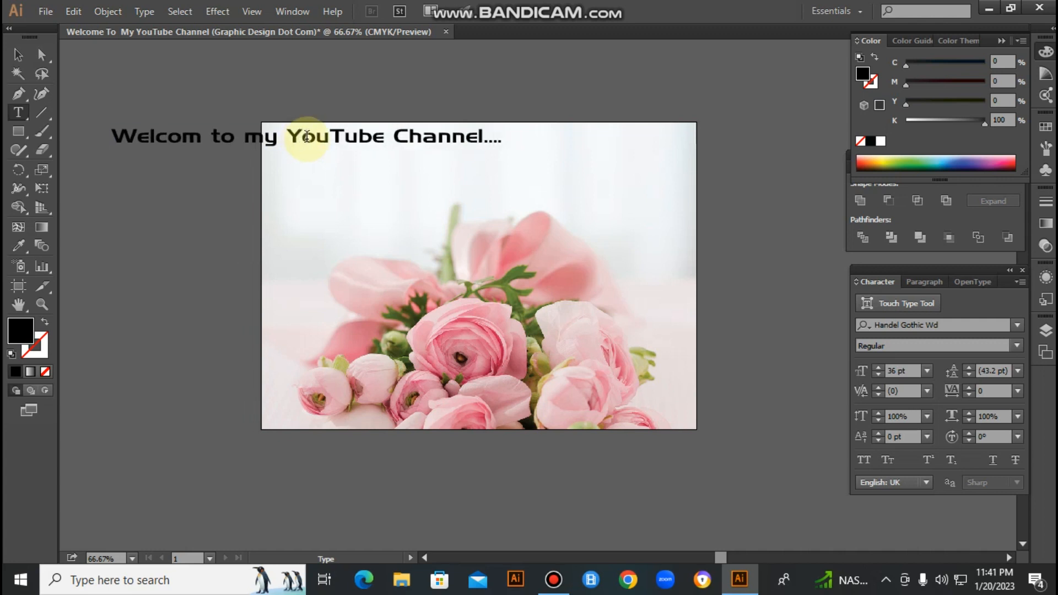
pyautogui.moveTo(364, 136); pyautogui.dragTo(520, 140)
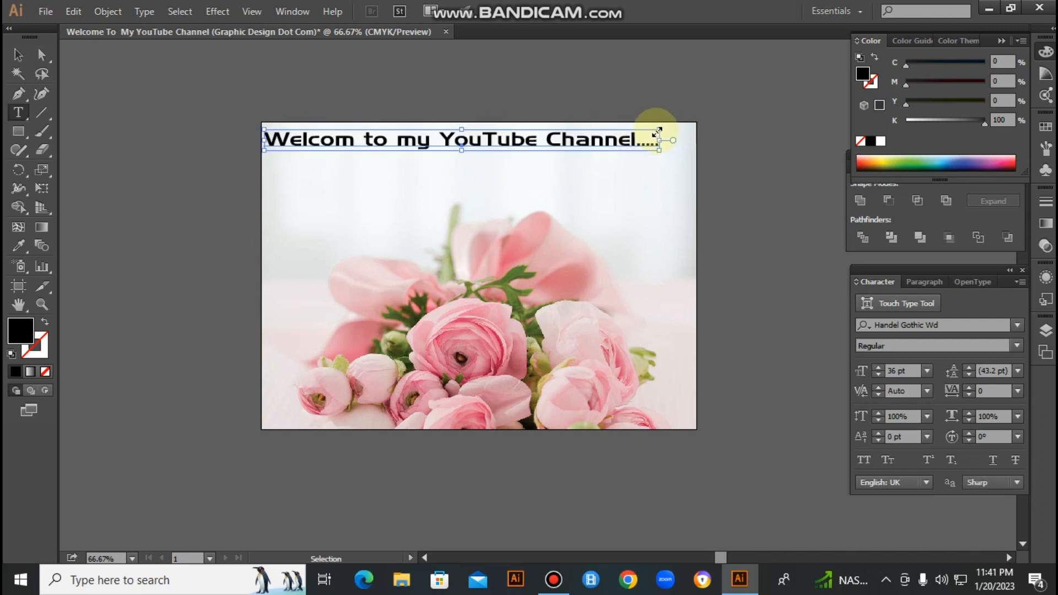
pyautogui.moveTo(659, 130); pyautogui.dragTo(544, 150)
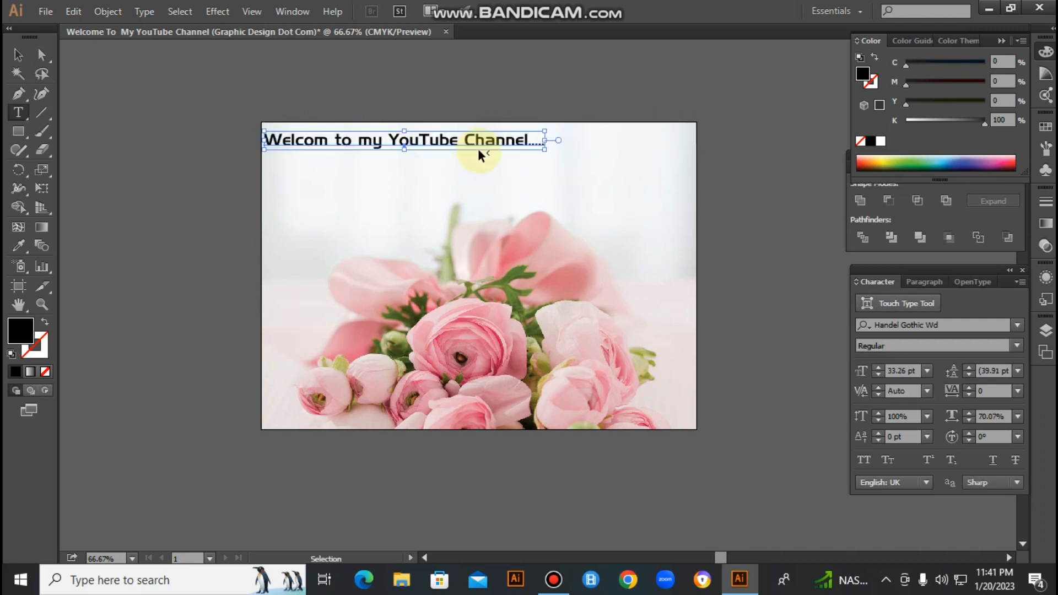
# - Duplicate the welcome line just below itself and replace the copy's text with "Graphic Design Dot Com"
pyautogui.moveTo(472, 139); pyautogui.dragTo(470, 170)
pyautogui.tripleClick(470, 170)
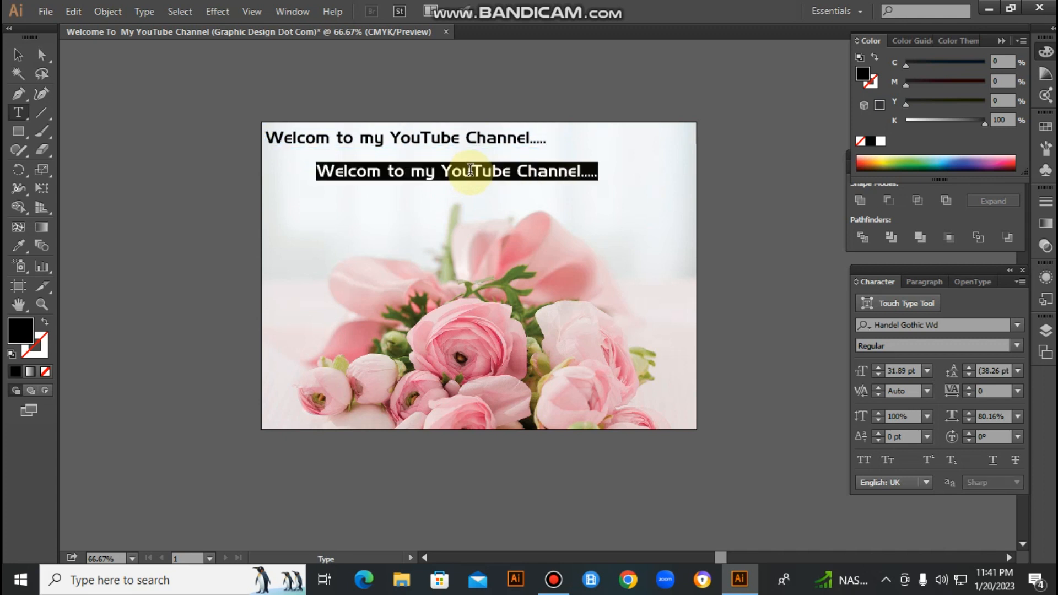
pyautogui.write('Graph')
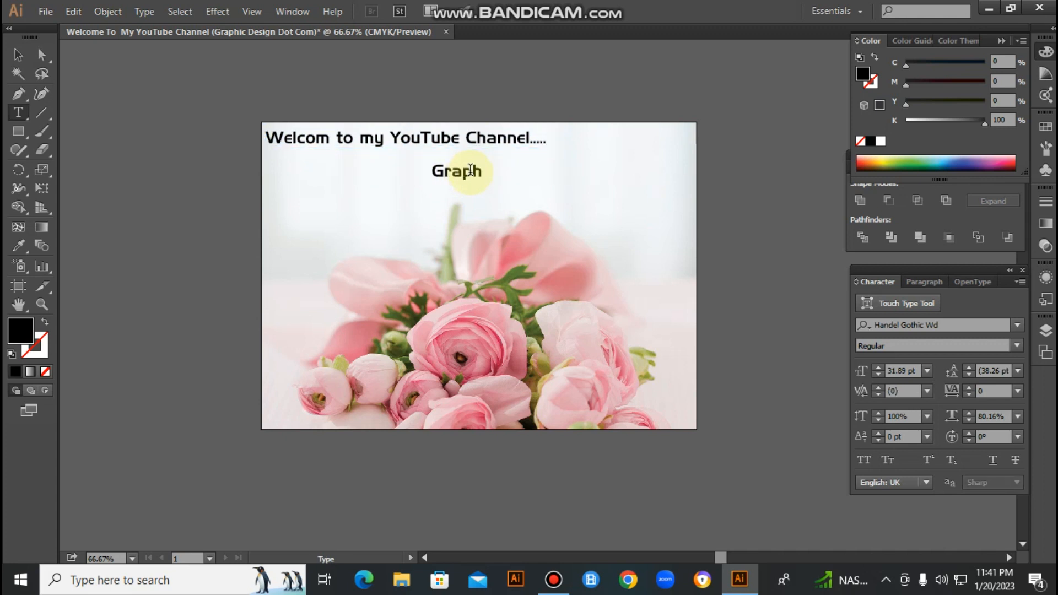
pyautogui.write('ic Design Dot Com')
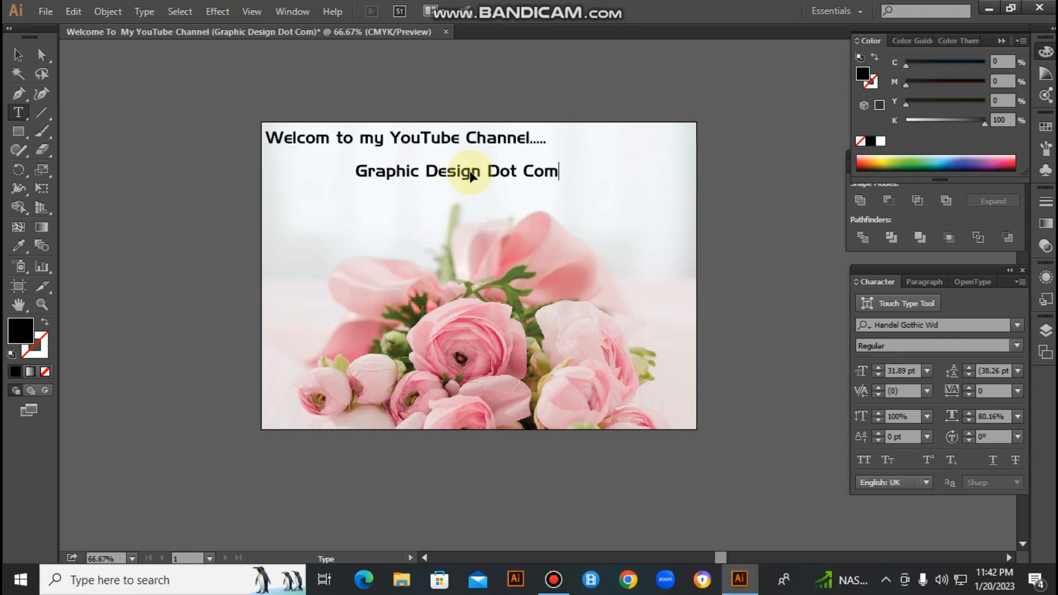
# - Increase the font size of the "Graphic Design Dot Com" line to 55.89 pt
pyautogui.tripleClick(470, 176)
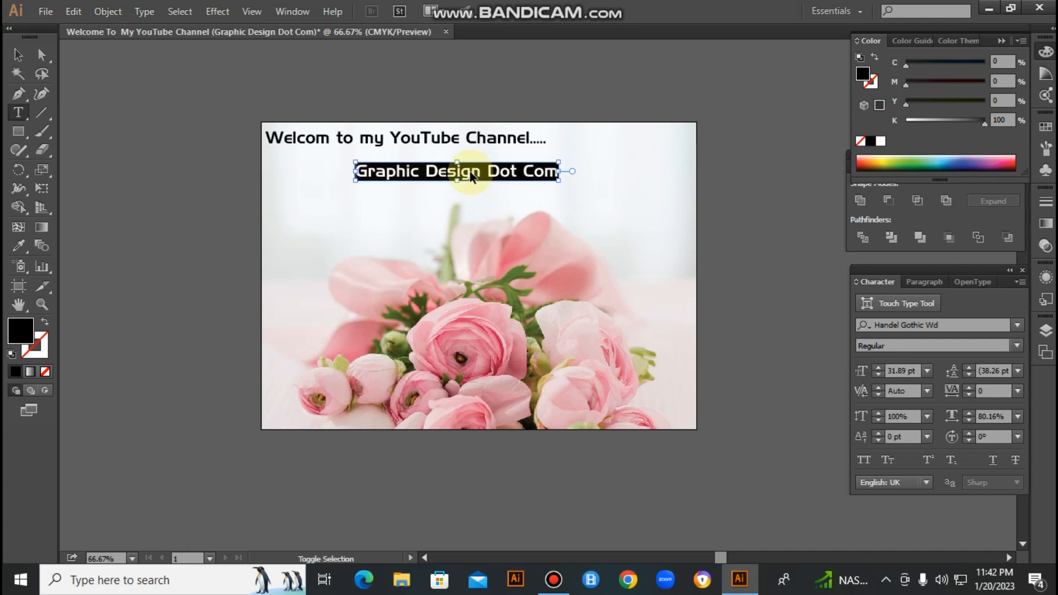
pyautogui.hotkey('ctrl', 'shift', '.')
pyautogui.hotkey('ctrl', 'shift', '.')
pyautogui.hotkey('ctrl', 'shift', '.')
pyautogui.hotkey('ctrl', 'shift', '.')
pyautogui.hotkey('ctrl', 'shift', '.')
pyautogui.hotkey('ctrl', 'shift', '.')
pyautogui.hotkey('ctrl', 'shift', '.')
pyautogui.hotkey('ctrl', 'shift', '.')
pyautogui.hotkey('ctrl', 'shift', '.')
pyautogui.hotkey('ctrl', 'shift', '.')
pyautogui.hotkey('ctrl', 'shift', '.')
pyautogui.hotkey('ctrl', 'shift', '.')
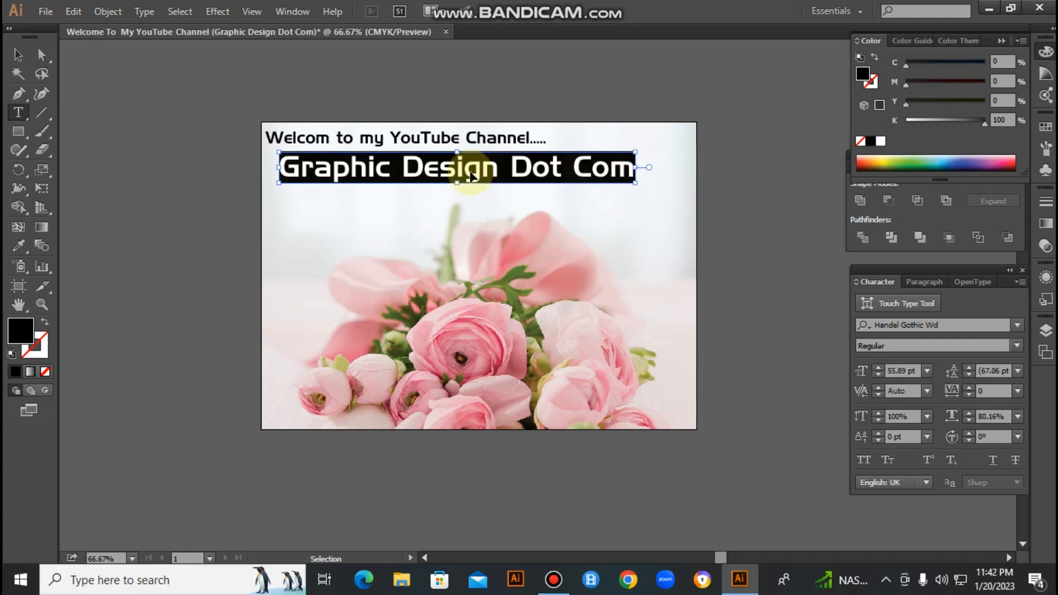
# - Place "Graphic Design Dot Com" directly under the welcome line and enlarge it to about 70 pt, nearly spanning the artboard's width
pyautogui.moveTo(470, 177); pyautogui.dragTo(450, 184)
pyautogui.moveTo(628, 175); pyautogui.dragTo(666, 152)
pyautogui.hotkey('ctrl', 'z')
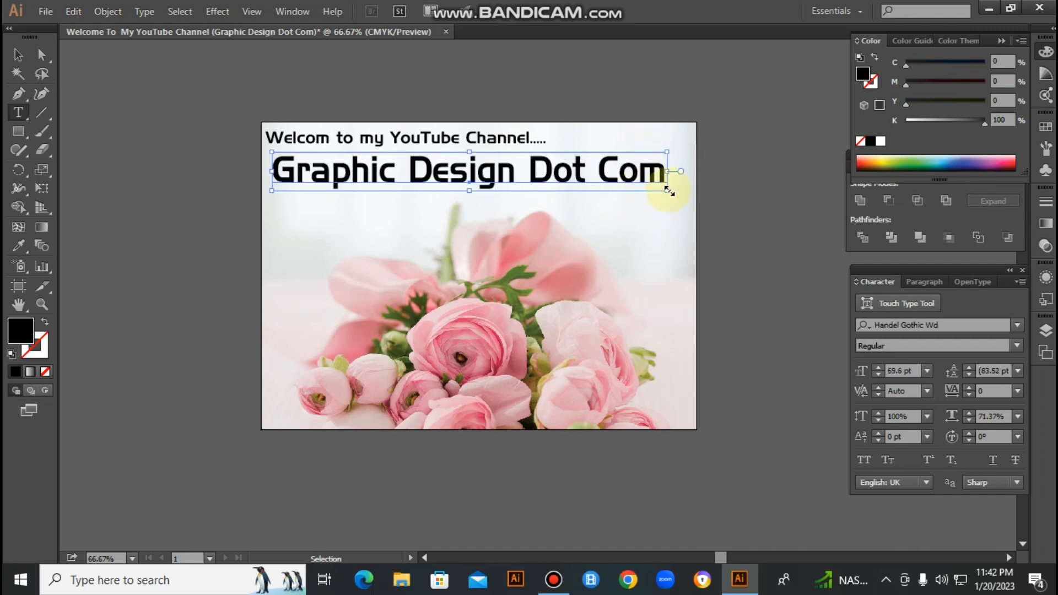
pyautogui.moveTo(669, 190); pyautogui.dragTo(667, 193)
pyautogui.click(621, 219)
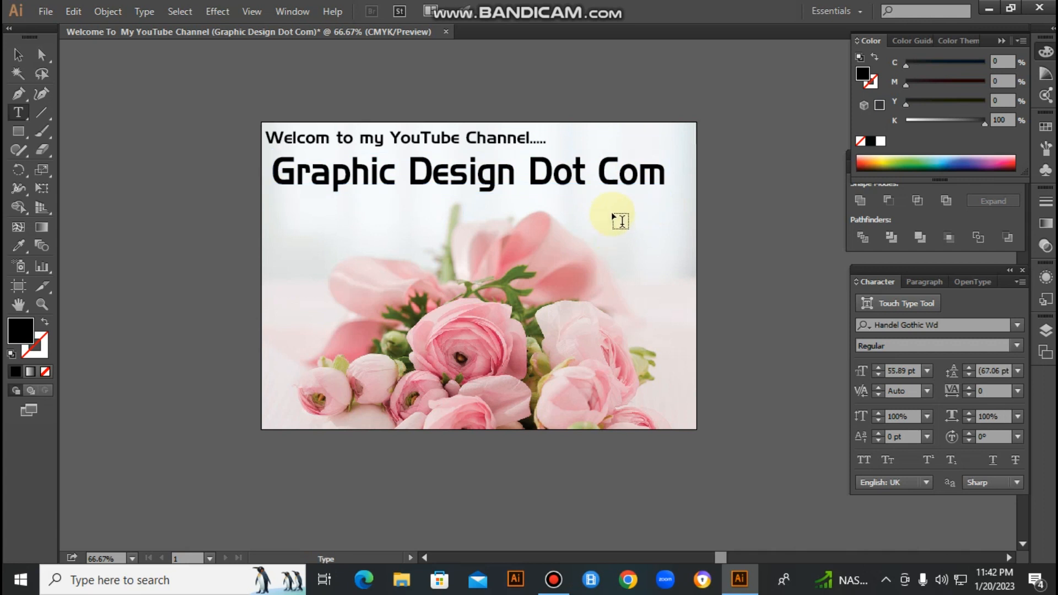
# - Shift the "Graphic Design Dot Com" title and the welcome line slightly to the right
pyautogui.click(589, 176)
pyautogui.moveTo(616, 180); pyautogui.dragTo(621, 180)
pyautogui.keyDown('ctrl'); pyautogui.click(447, 138); pyautogui.keyUp('ctrl')
pyautogui.moveTo(448, 138); pyautogui.dragTo(479, 144)
pyautogui.keyDown('ctrl'); pyautogui.click(551, 98); pyautogui.keyUp('ctrl')
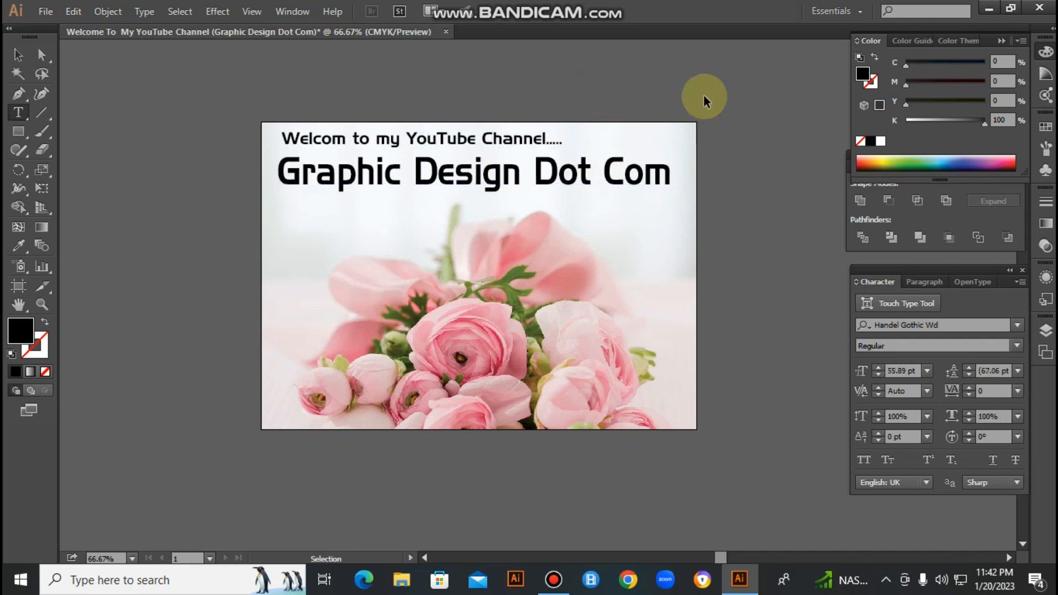
# - Hide the panels, duplicate the welcome line below the title, and replace the copy's text with "and"
pyautogui.press('Tab')
pyautogui.press('v')
pyautogui.click(487, 138)
pyautogui.click(852, 179)
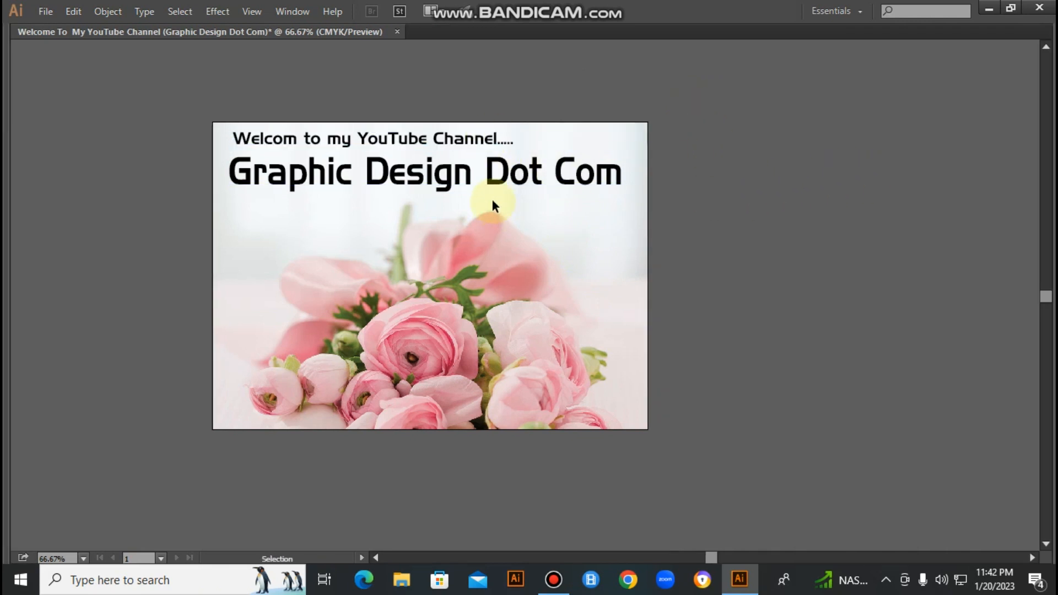
pyautogui.keyDown('alt'); pyautogui.moveTo(468, 137); pyautogui.dragTo(469, 218); pyautogui.keyUp('alt')
pyautogui.press('t')
pyautogui.tripleClick(442, 211)
pyautogui.write('an')
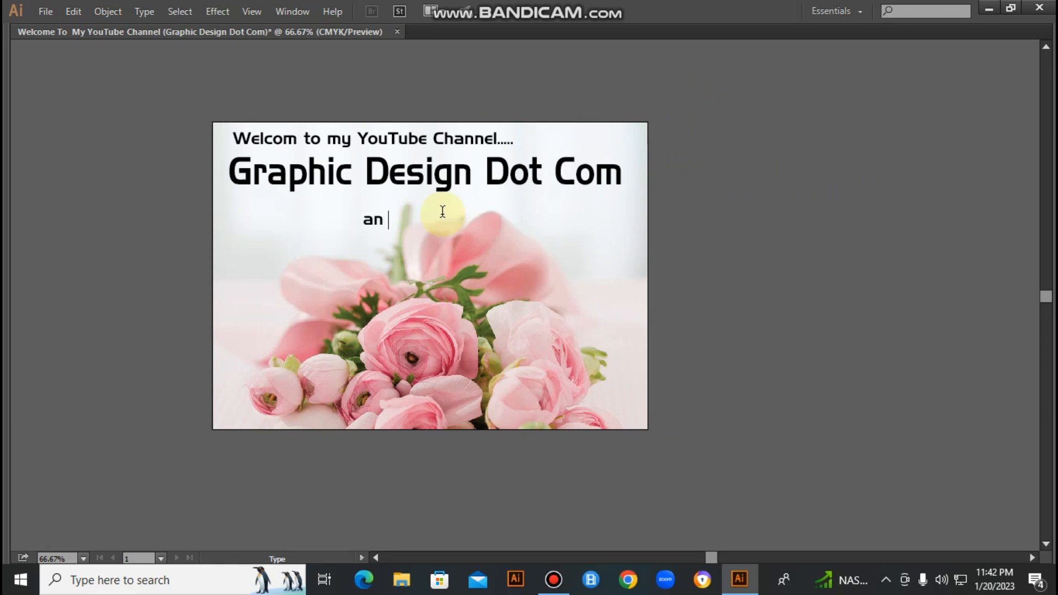
pyautogui.write('d')
pyautogui.press('Escape')
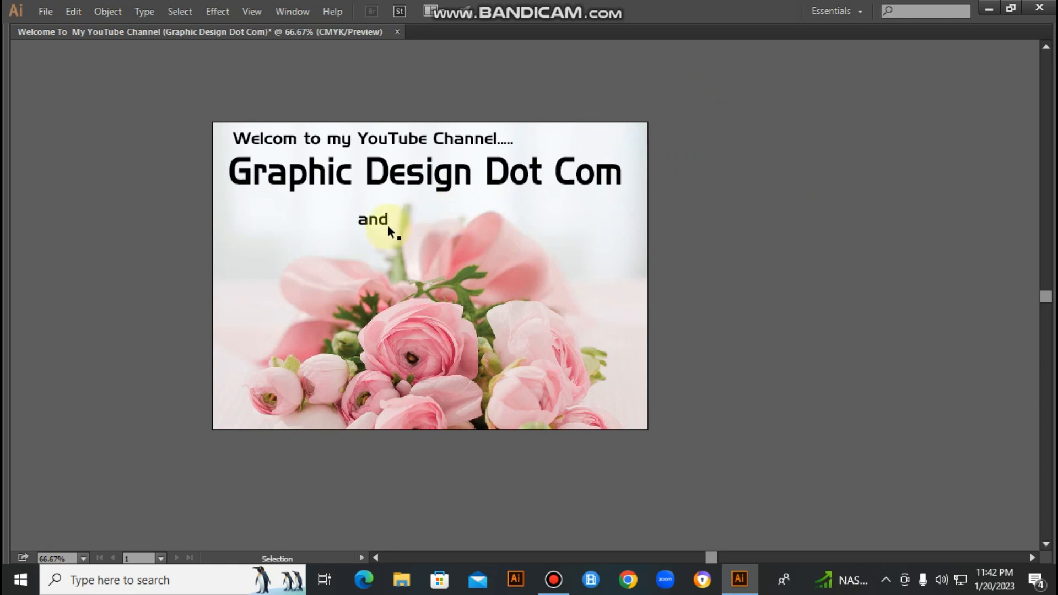
# - Position "and" beneath the title and place a copy of it below, reading "Facebook Page"
pyautogui.moveTo(367, 234); pyautogui.dragTo(411, 242)
pyautogui.doubleClick(409, 237)
pyautogui.hotkey('ctrl', 'a')
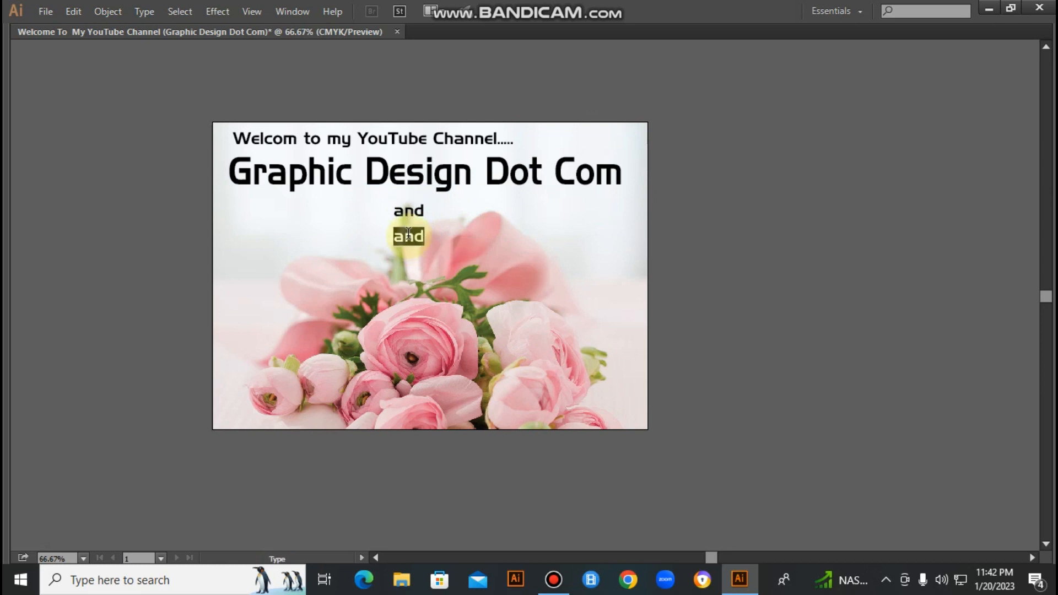
pyautogui.write('Facebook Page')
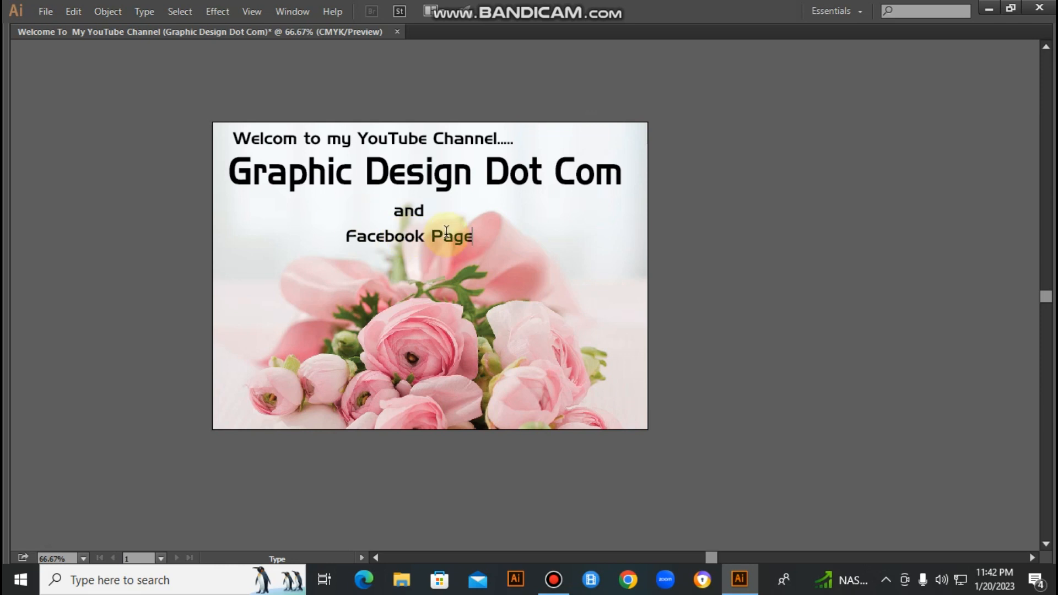
pyautogui.press('Escape')
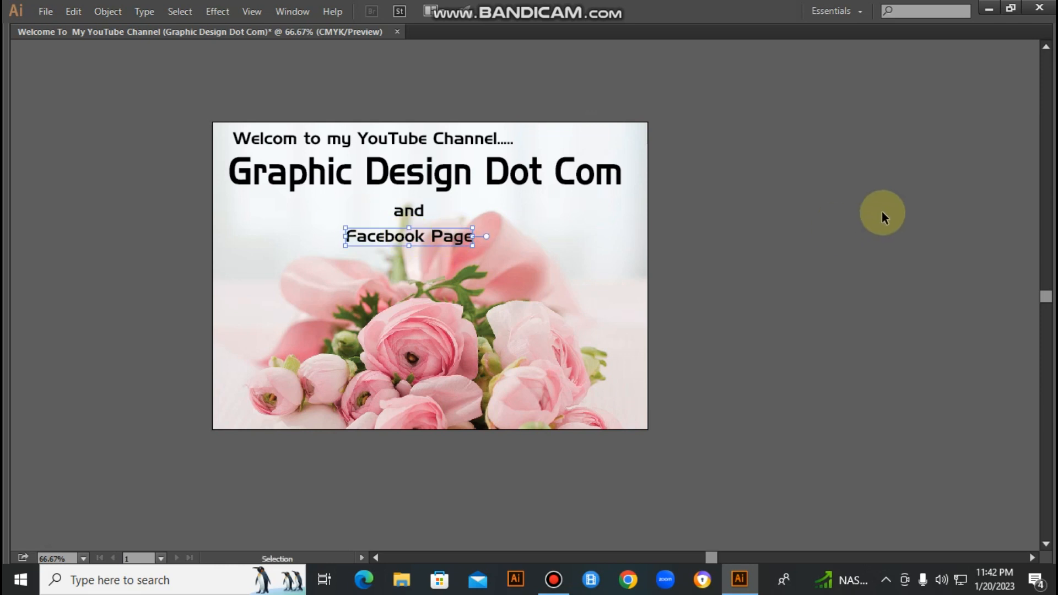
pyautogui.click(883, 213)
pyautogui.hotkey('ctrl', 'space')
pyautogui.keyDown('ctrl'); pyautogui.moveTo(127, 176); pyautogui.dragTo(708, 292); pyautogui.keyUp('ctrl')
pyautogui.click(528, 263)
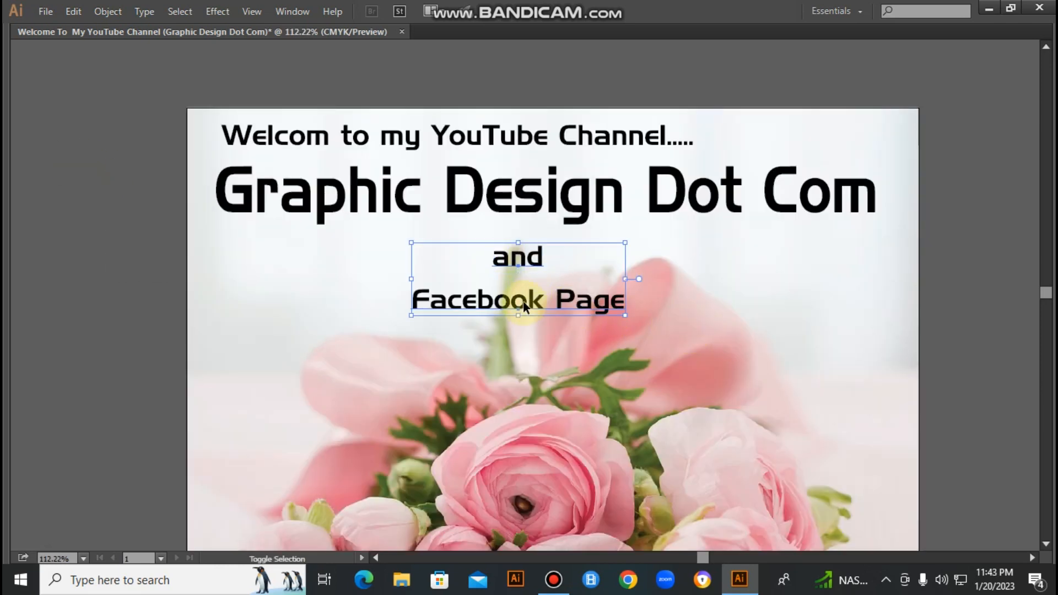
pyautogui.click(656, 212)
pyautogui.hotkey('ctrl', '-')
pyautogui.hotkey('ctrl', '-')
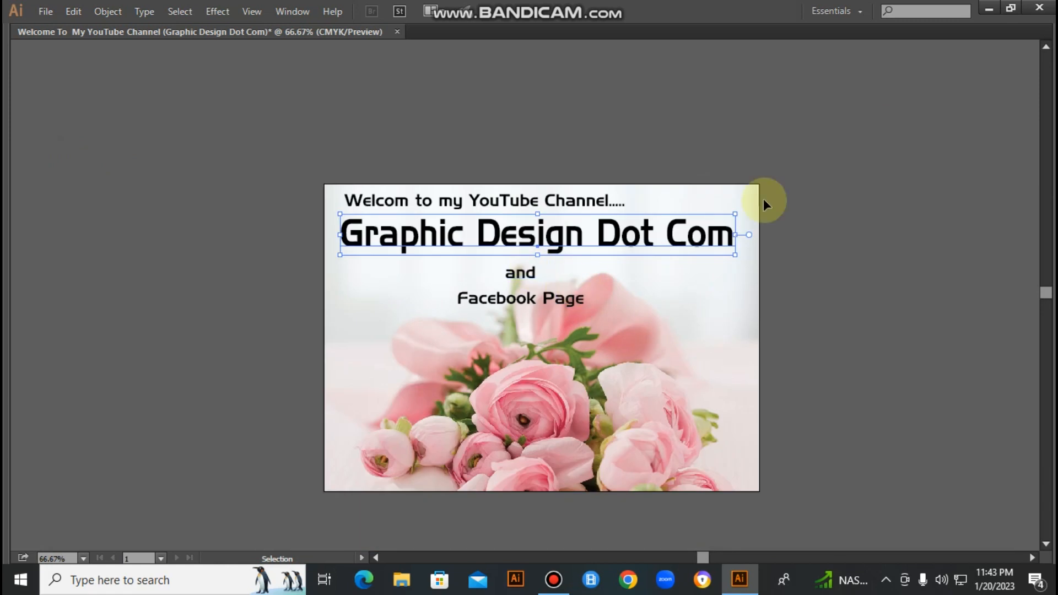
pyautogui.keyDown('ctrl'); pyautogui.click(805, 135); pyautogui.keyUp('ctrl')
# - Show the panels, nudge the welcome line slightly left, and fill it red with C 0, M 100, Y 100, K 0
pyautogui.press('Tab')
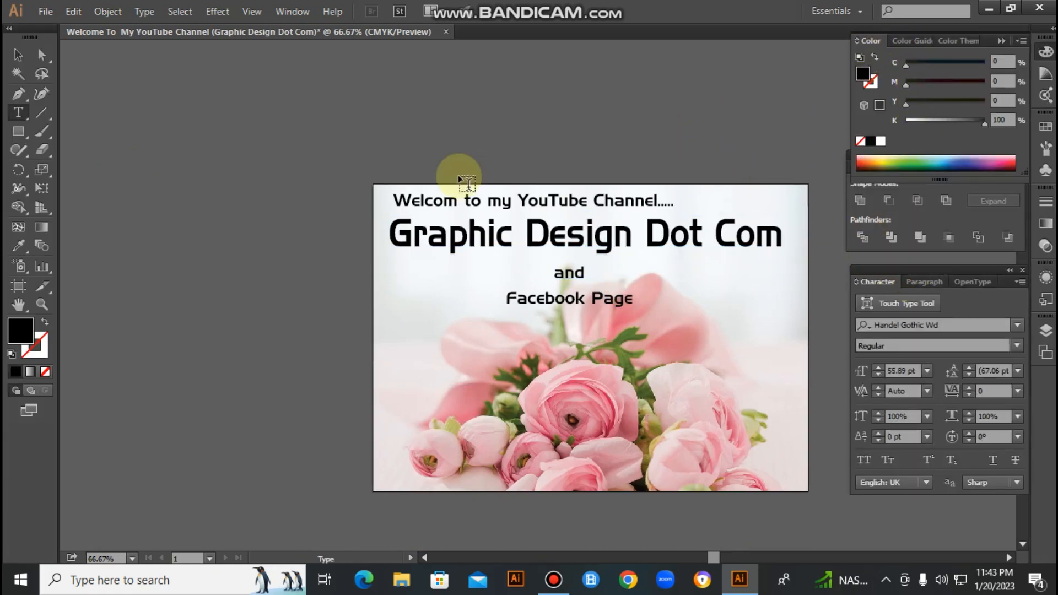
pyautogui.moveTo(444, 200); pyautogui.dragTo(441, 201)
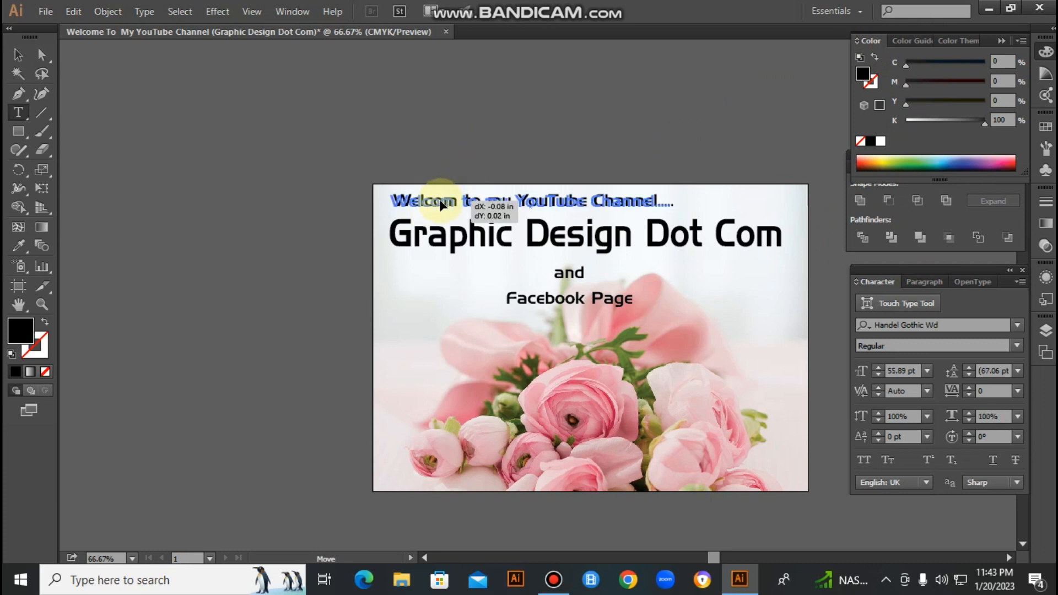
pyautogui.moveTo(964, 81); pyautogui.dragTo(987, 83)
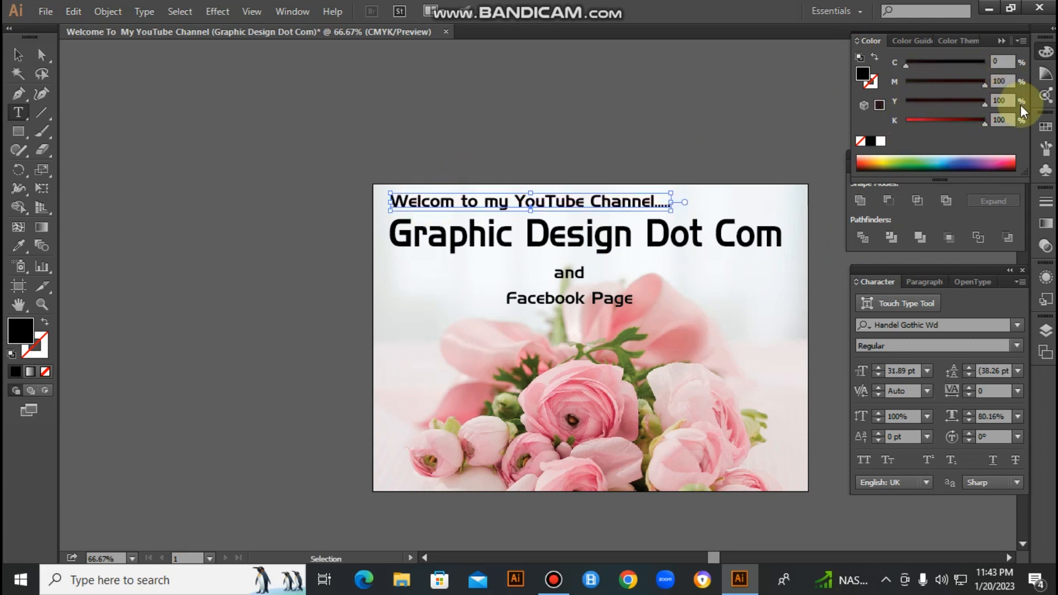
pyautogui.moveTo(984, 123); pyautogui.dragTo(884, 120)
pyautogui.keyDown('ctrl'); pyautogui.click(719, 114); pyautogui.keyUp('ctrl')
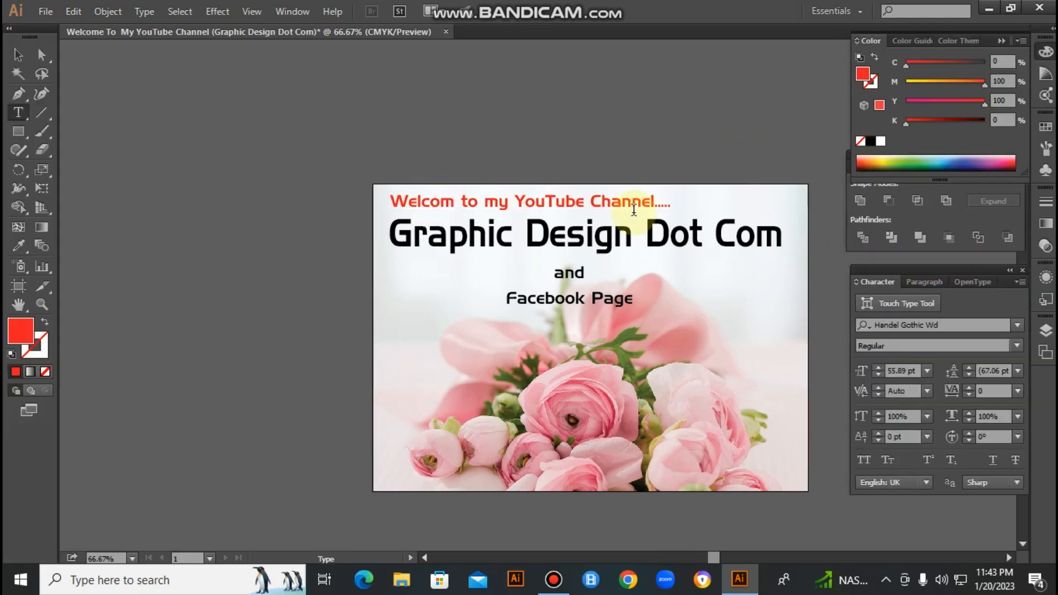
# - Fill the "Graphic Design Dot Com" title blue with C 100, M 100, Y 0, K 0
pyautogui.keyDown('ctrl'); pyautogui.click(622, 232); pyautogui.keyUp('ctrl')
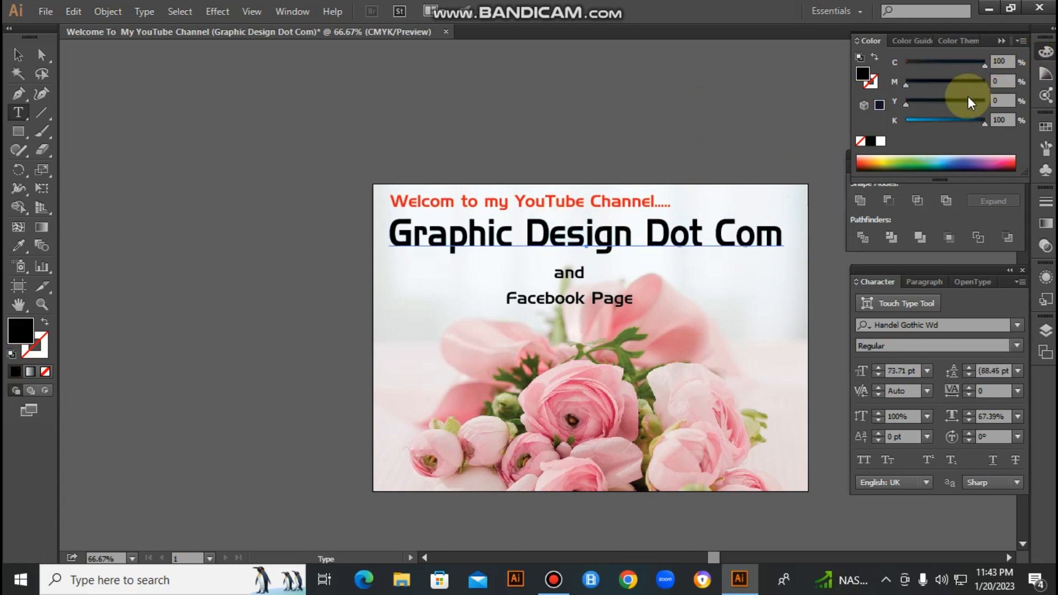
pyautogui.moveTo(967, 122); pyautogui.dragTo(857, 127)
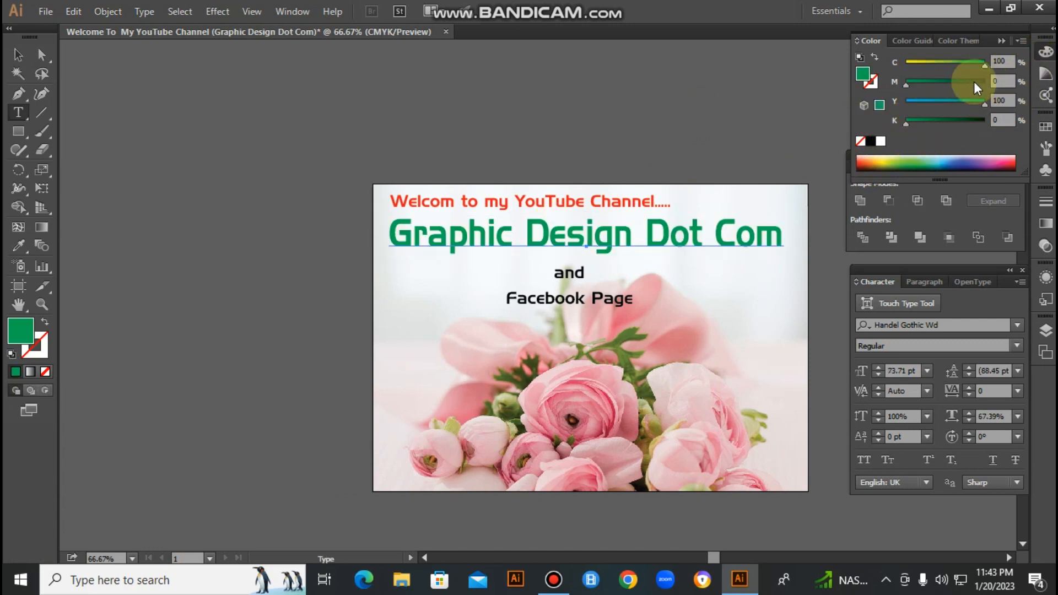
pyautogui.moveTo(973, 81); pyautogui.dragTo(894, 59)
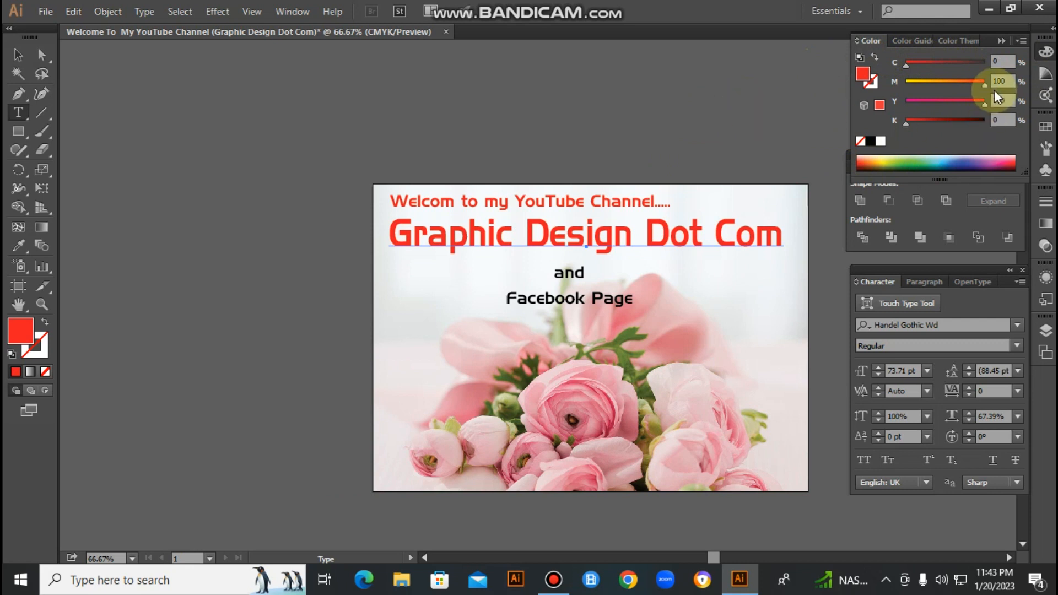
pyautogui.click(989, 62)
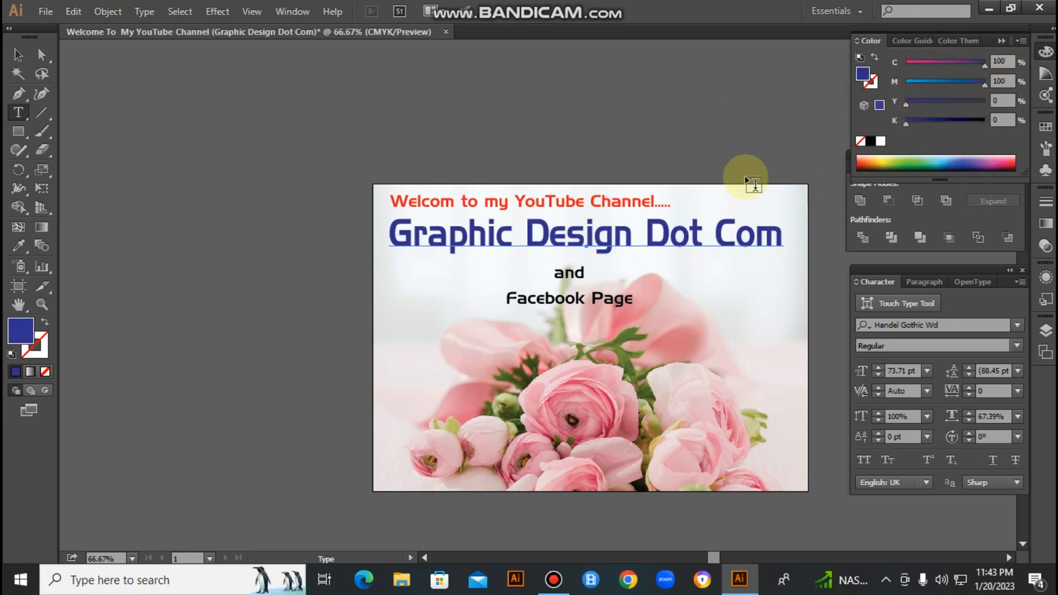
pyautogui.keyDown('ctrl'); pyautogui.click(707, 136); pyautogui.keyUp('ctrl')
# - Fill the "Facebook Page" text blue with C 100, M 100, Y 0, K 0
pyautogui.moveTo(240, 182); pyautogui.dragTo(978, 417)
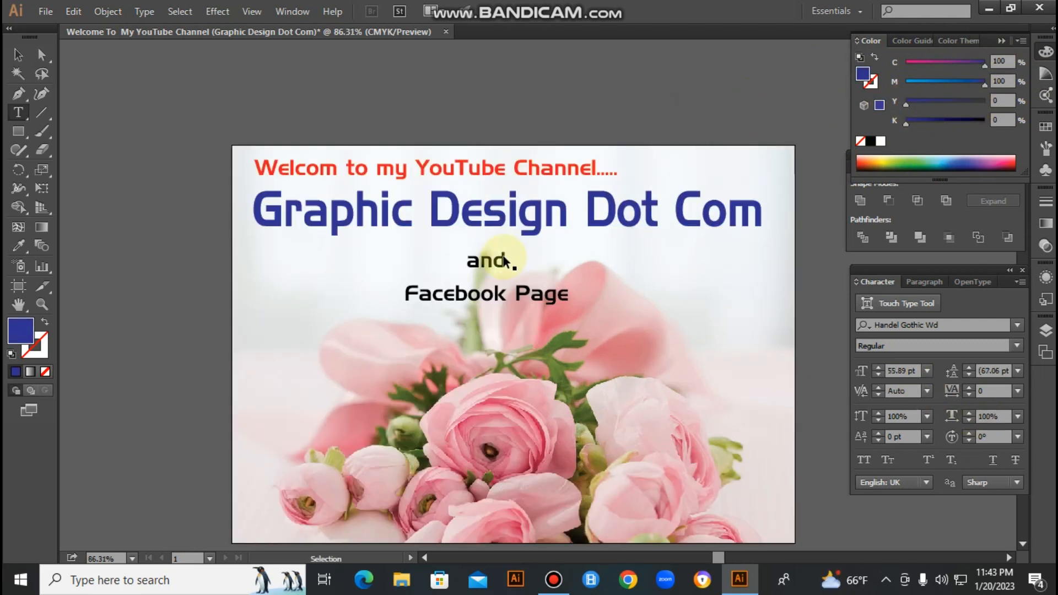
pyautogui.keyDown('ctrl'); pyautogui.click(501, 261); pyautogui.keyUp('ctrl')
pyautogui.keyDown('ctrl'); pyautogui.click(563, 298); pyautogui.keyUp('ctrl')
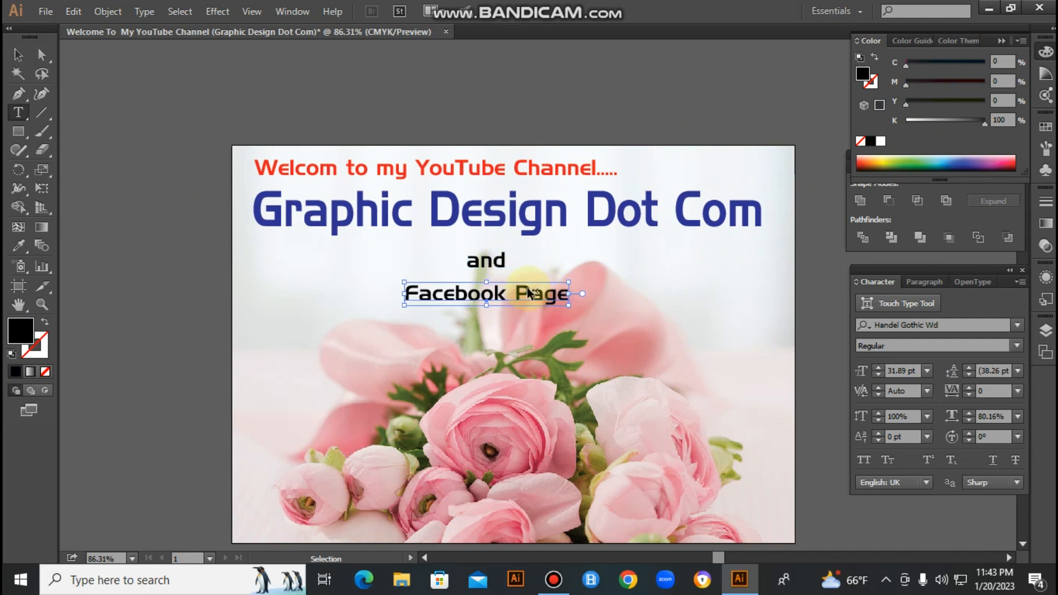
pyautogui.moveTo(906, 65); pyautogui.dragTo(993, 65)
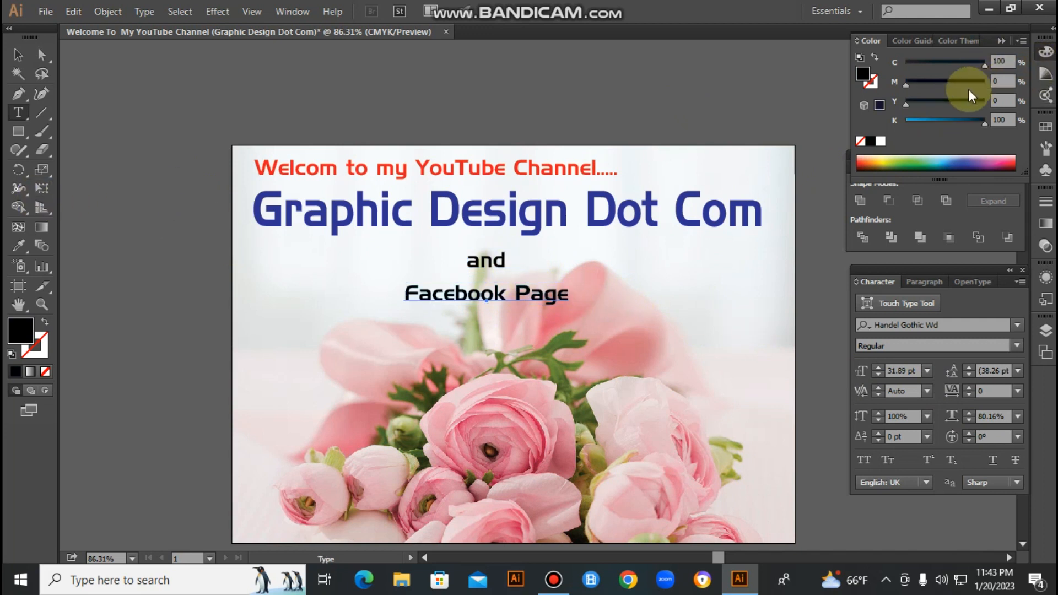
pyautogui.moveTo(958, 116); pyautogui.dragTo(882, 144)
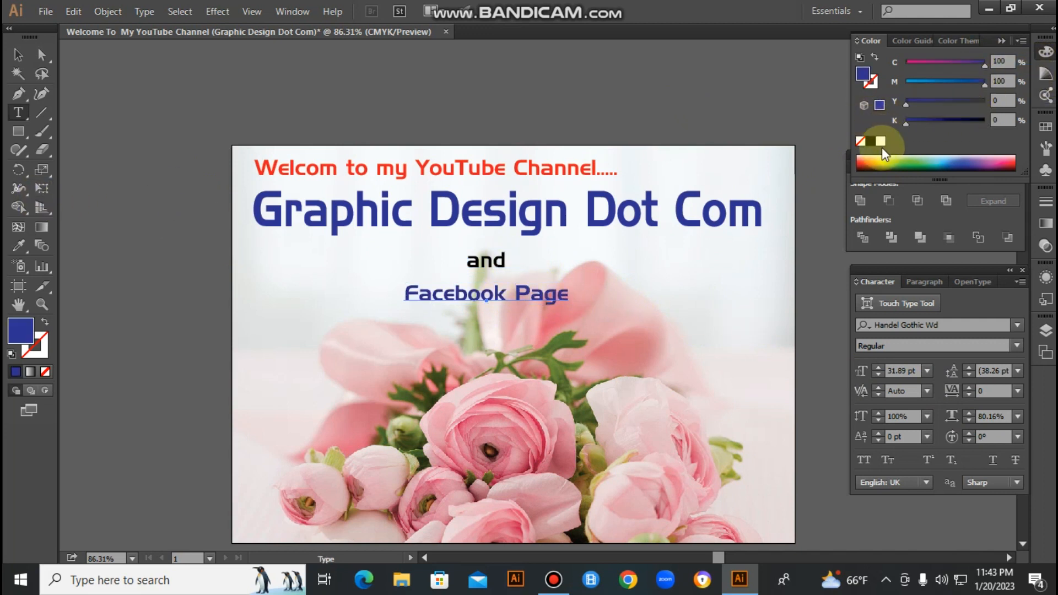
pyautogui.keyDown('ctrl'); pyautogui.click(546, 243); pyautogui.keyUp('ctrl')
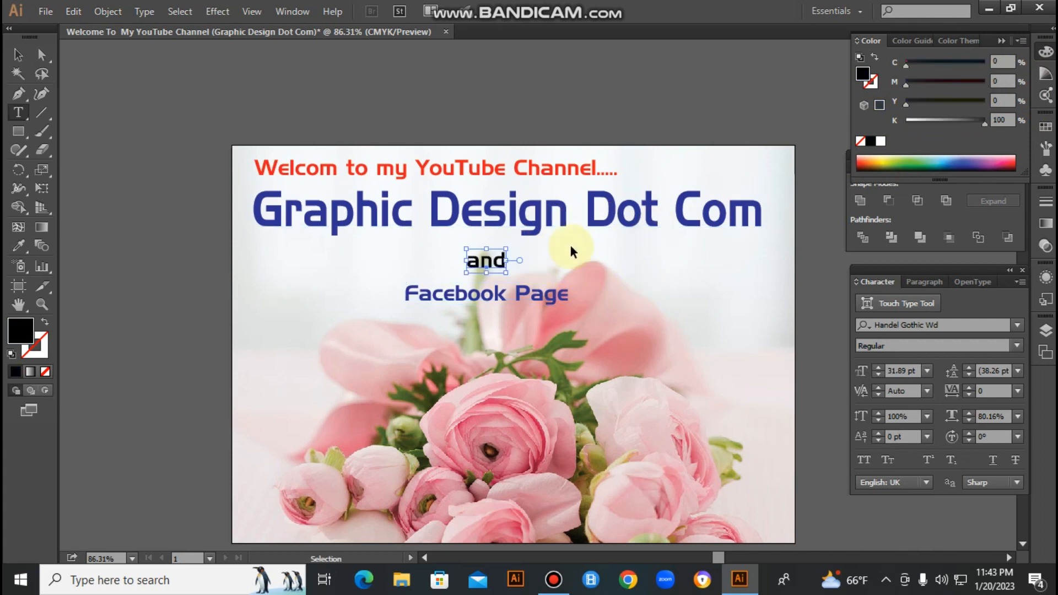
# - Move "and" up about 0.16 in toward the title, and raise "Facebook Page" to sit close beneath it
pyautogui.keyDown('ctrl'); pyautogui.click(493, 288); pyautogui.keyUp('ctrl')
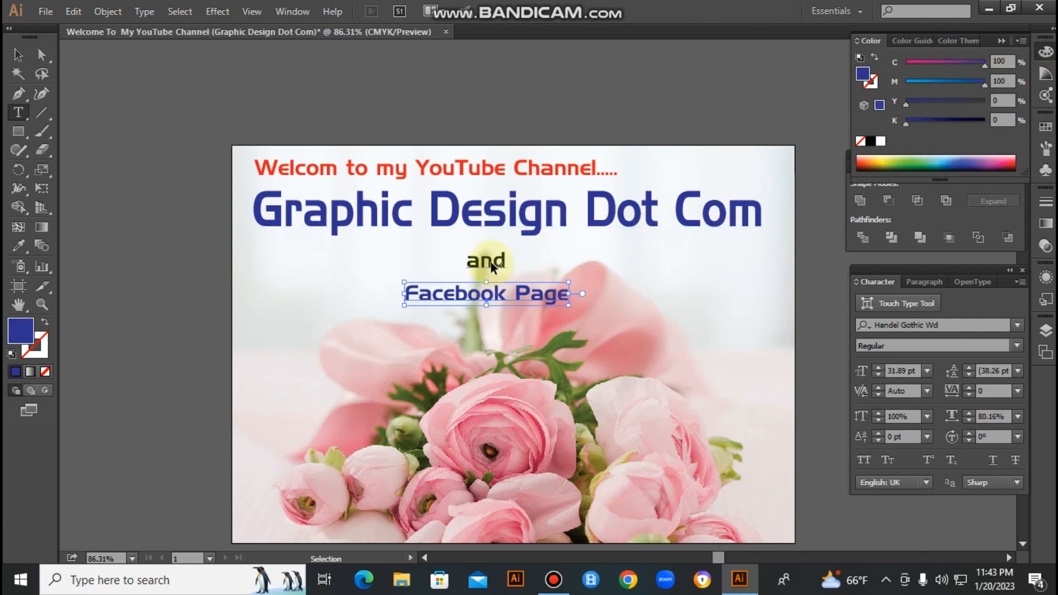
pyautogui.keyDown('ctrl'); pyautogui.click(490, 261); pyautogui.keyUp('ctrl')
pyautogui.keyDown('ctrl'); pyautogui.click(793, 168); pyautogui.keyUp('ctrl')
pyautogui.moveTo(488, 261); pyautogui.dragTo(488, 254)
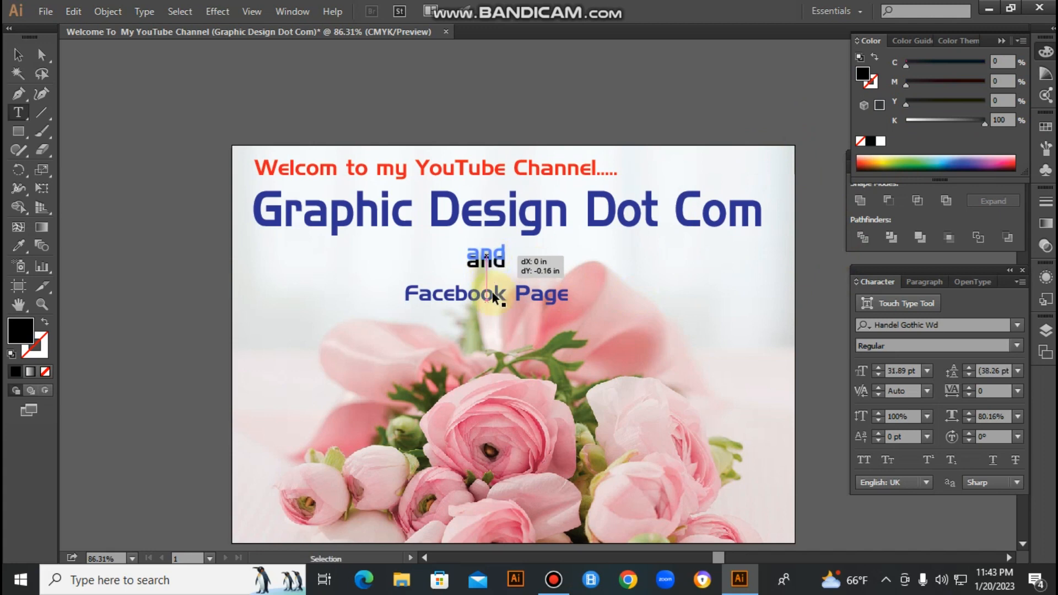
pyautogui.moveTo(529, 293); pyautogui.dragTo(530, 277)
pyautogui.click(684, 100)
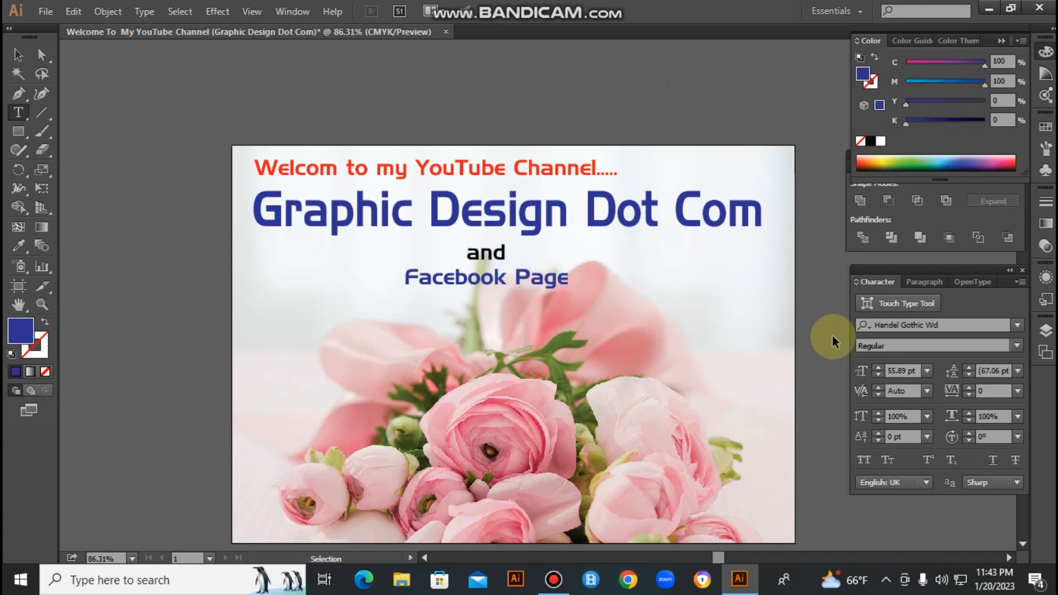
pyautogui.hotkey('ctrl', '-')
pyautogui.hotkey('ctrl', '-')
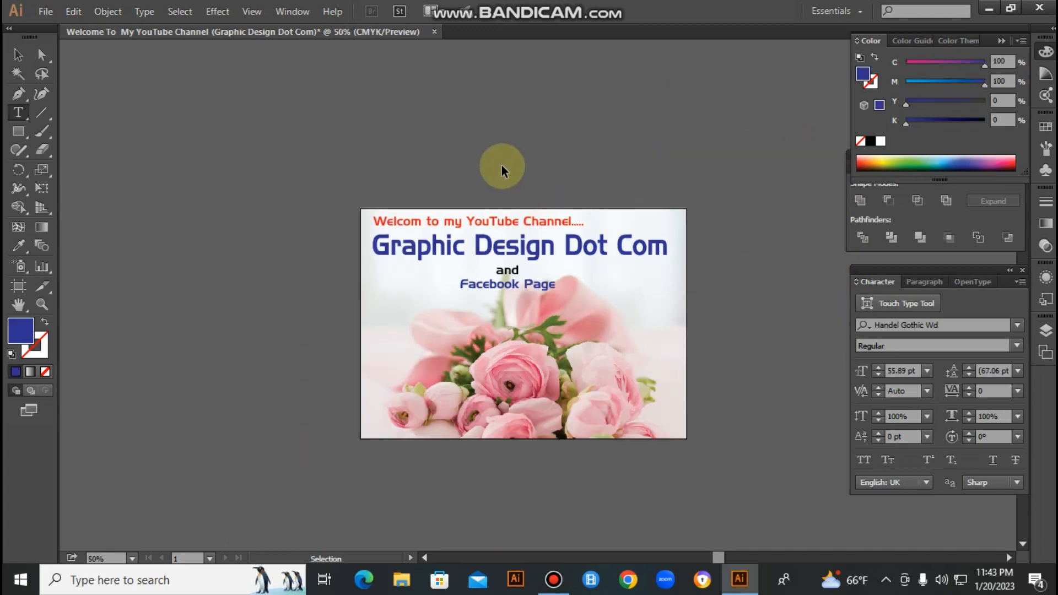
pyautogui.moveTo(246, 216); pyautogui.dragTo(875, 365)
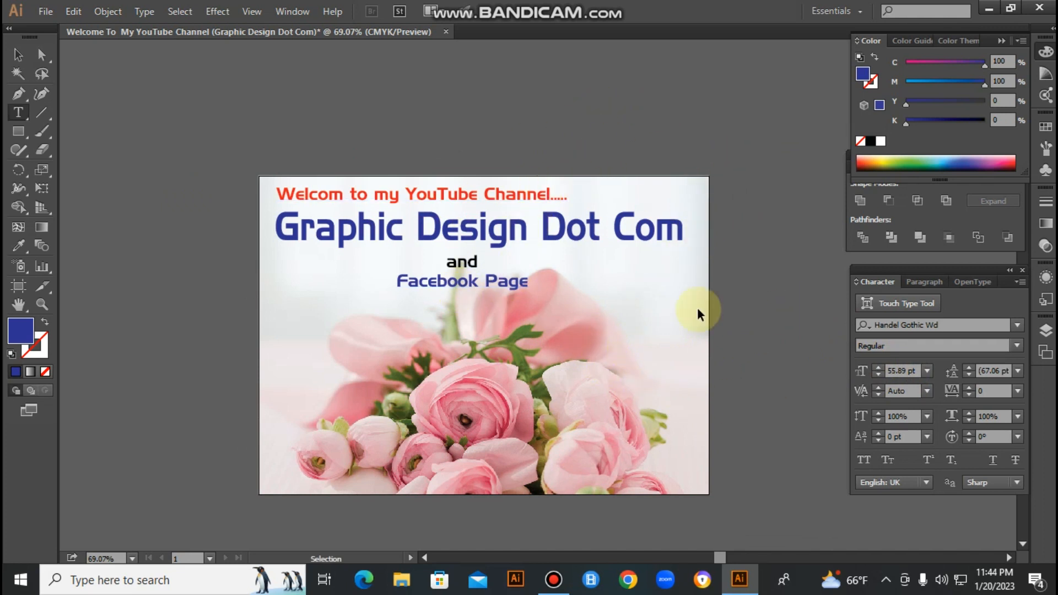
pyautogui.click(437, 282)
pyautogui.click(588, 171)
pyautogui.click(521, 193)
pyautogui.click(600, 118)
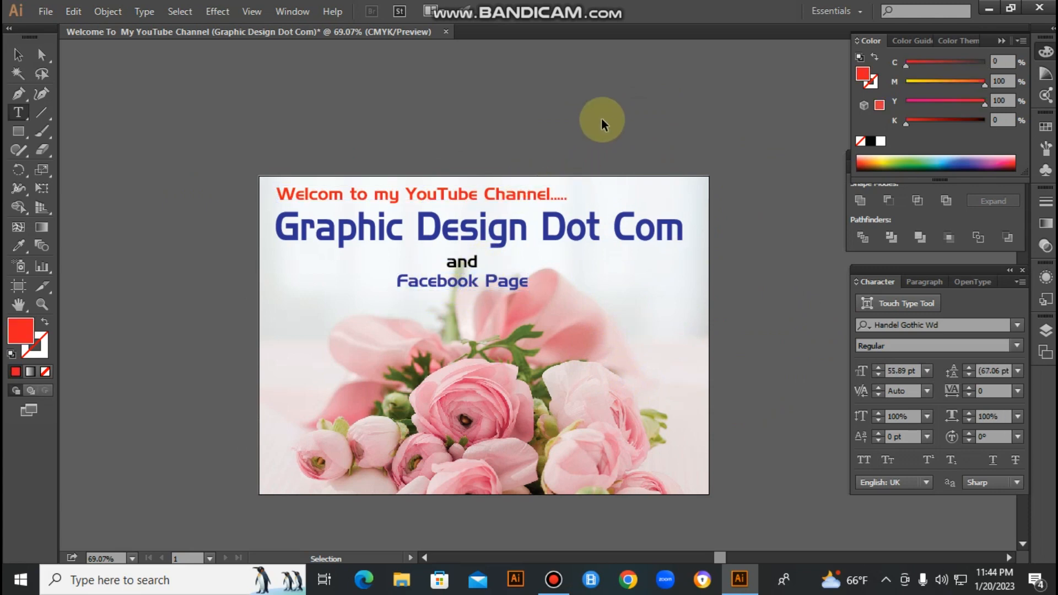
# - Bring up the Save As dialog for the document and cancel it
pyautogui.hotkey('ctrl', 's')
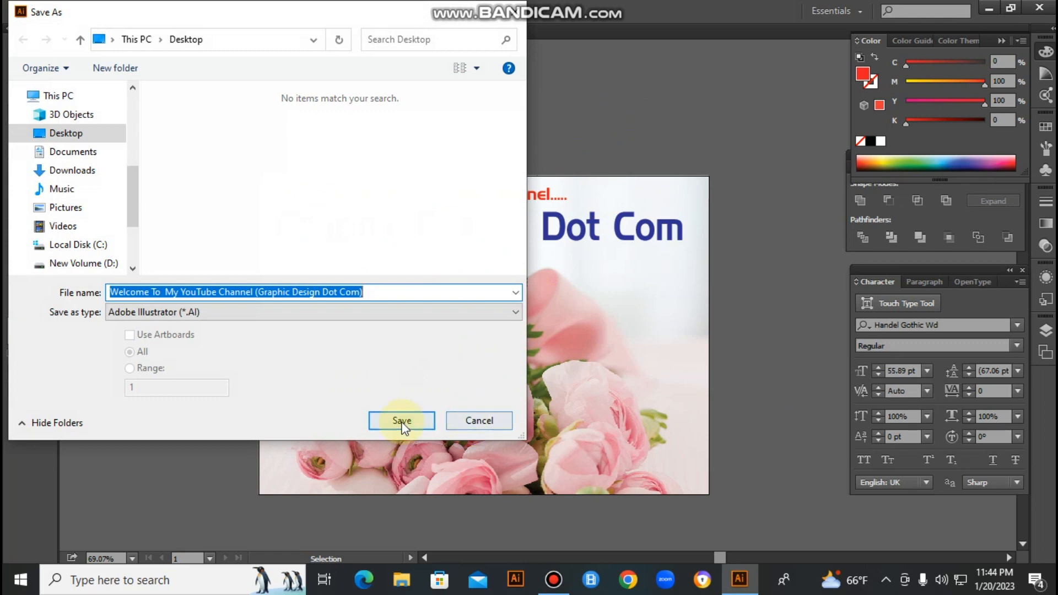
pyautogui.click(483, 418)
pyautogui.click(661, 237)
pyautogui.click(737, 218)
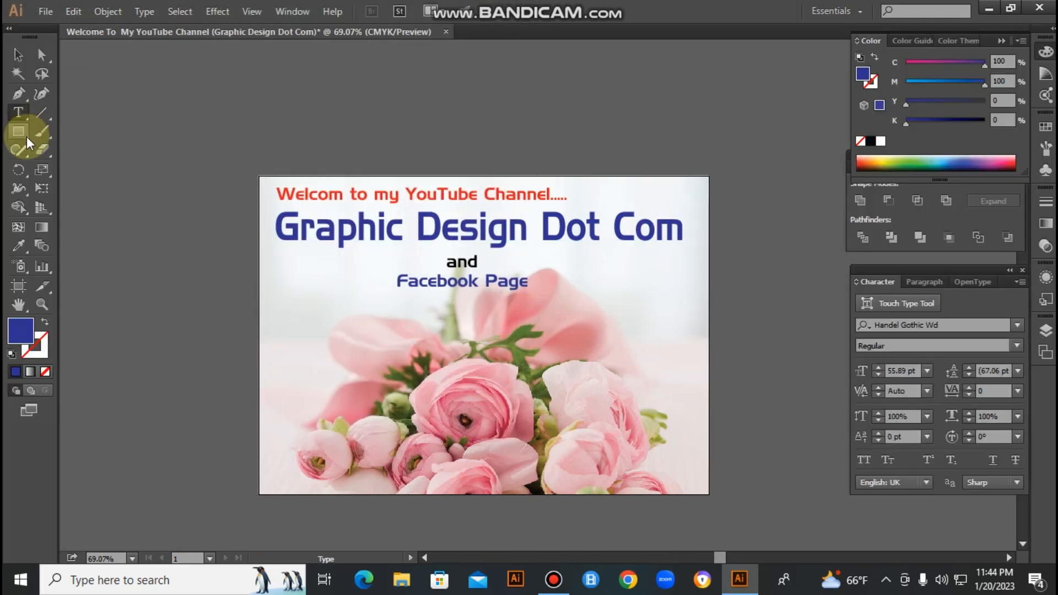
# - Draw a rectangle covering the whole artboard and set both its fill and stroke to none
pyautogui.click(18, 131)
pyautogui.press('Tab')
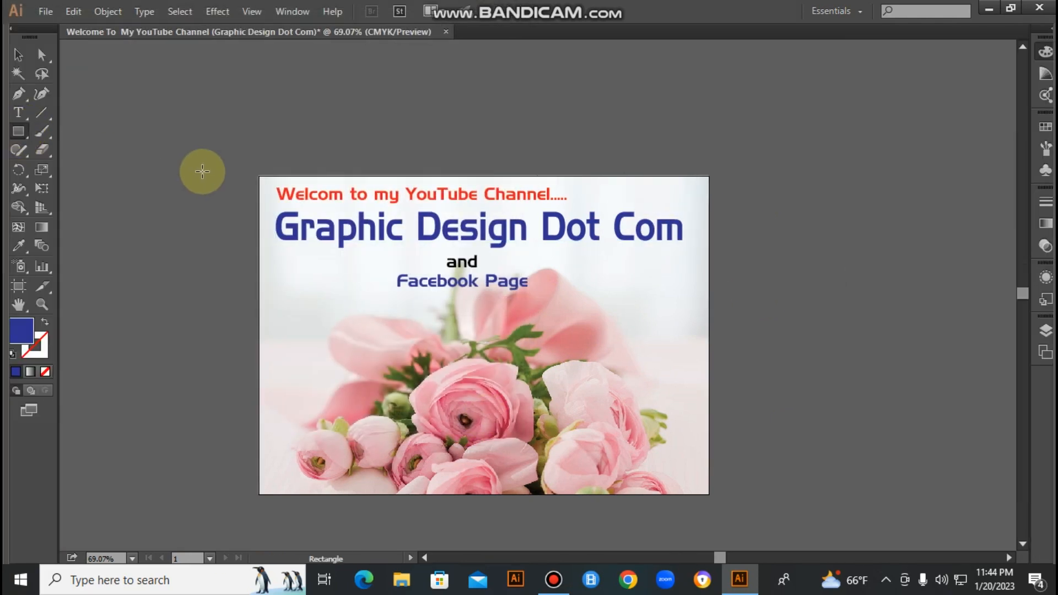
pyautogui.moveTo(202, 174)
pyautogui.mouseDown()
pyautogui.moveTo(524, 379)
pyautogui.moveTo(659, 496)
pyautogui.mouseUp()
pyautogui.press('Tab')
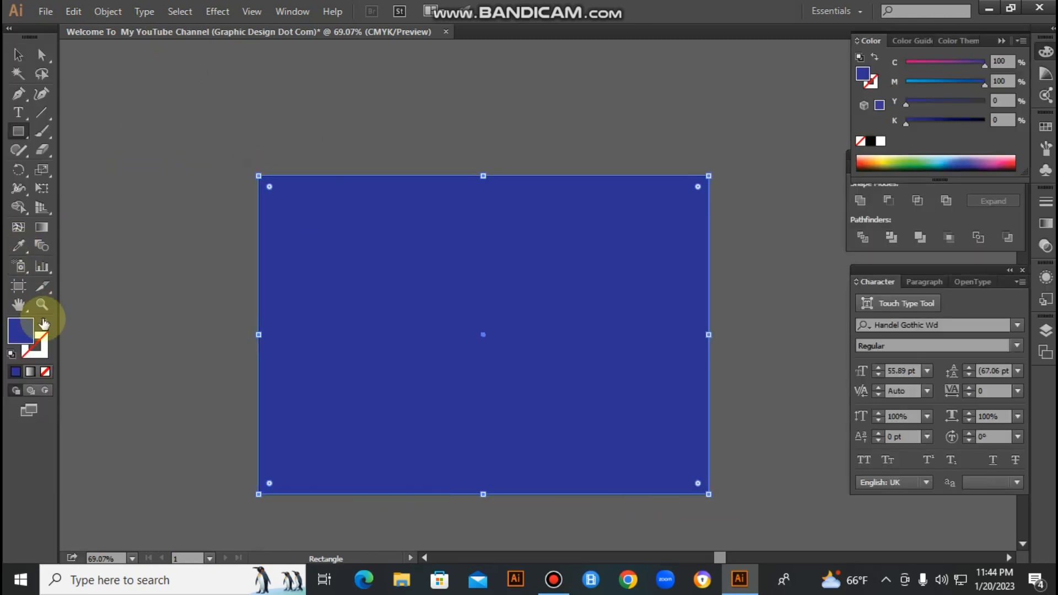
pyautogui.click(46, 325)
pyautogui.click(43, 353)
pyautogui.click(45, 372)
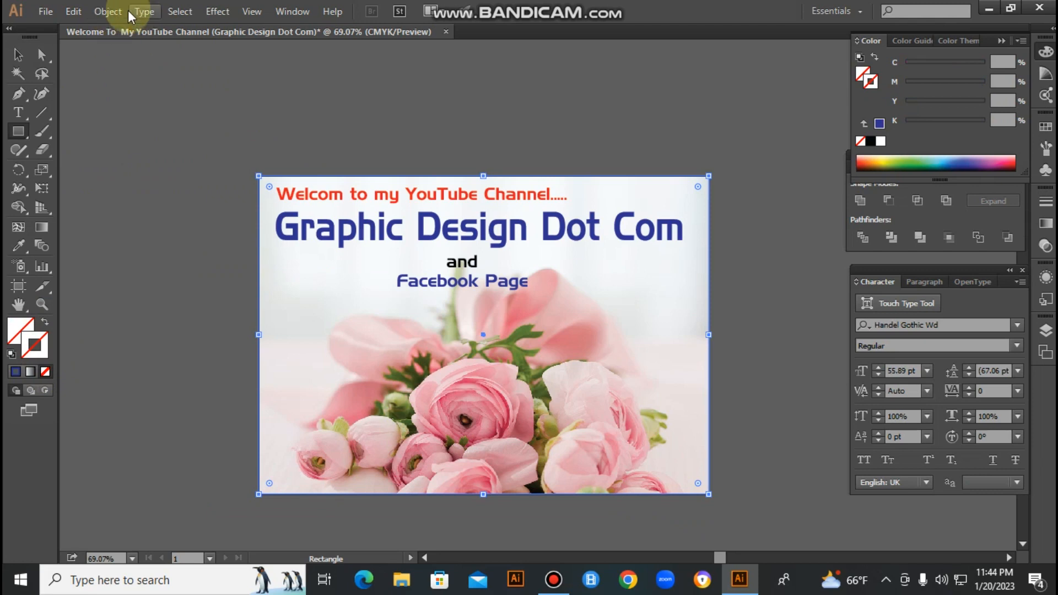
# - Offset the artboard-sized rectangle's path by -10 mm with Miter joins and a miter limit of 4
pyautogui.click(110, 12)
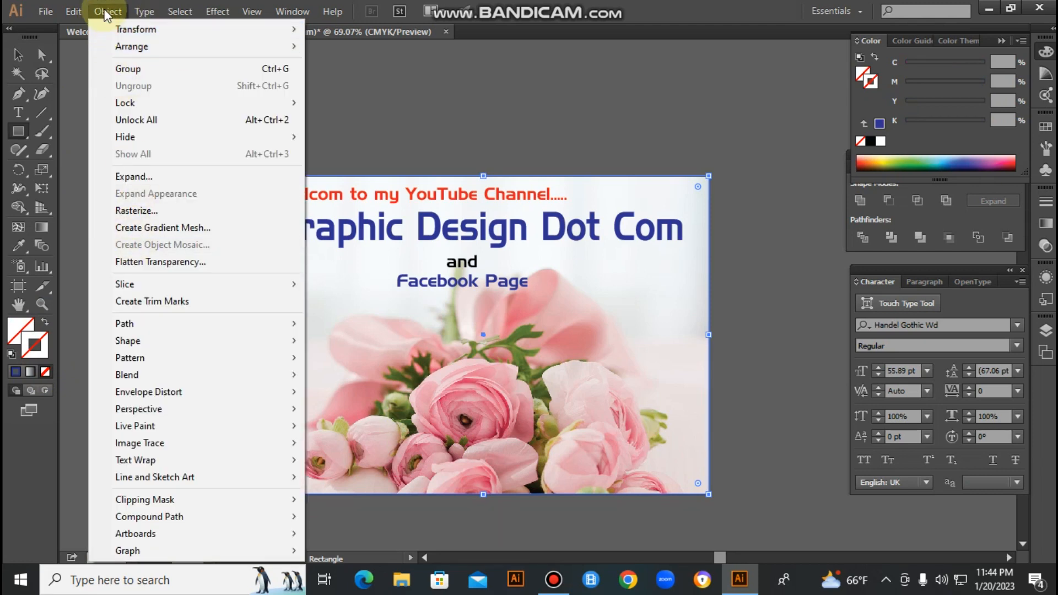
pyautogui.moveTo(146, 324)
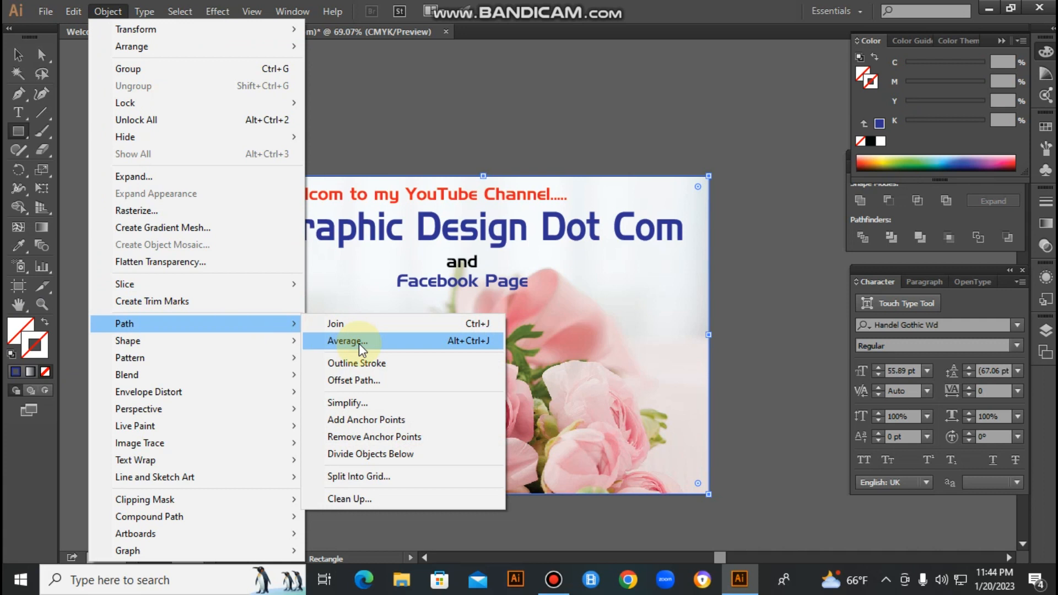
pyautogui.click(376, 384)
pyautogui.write('-10mm')
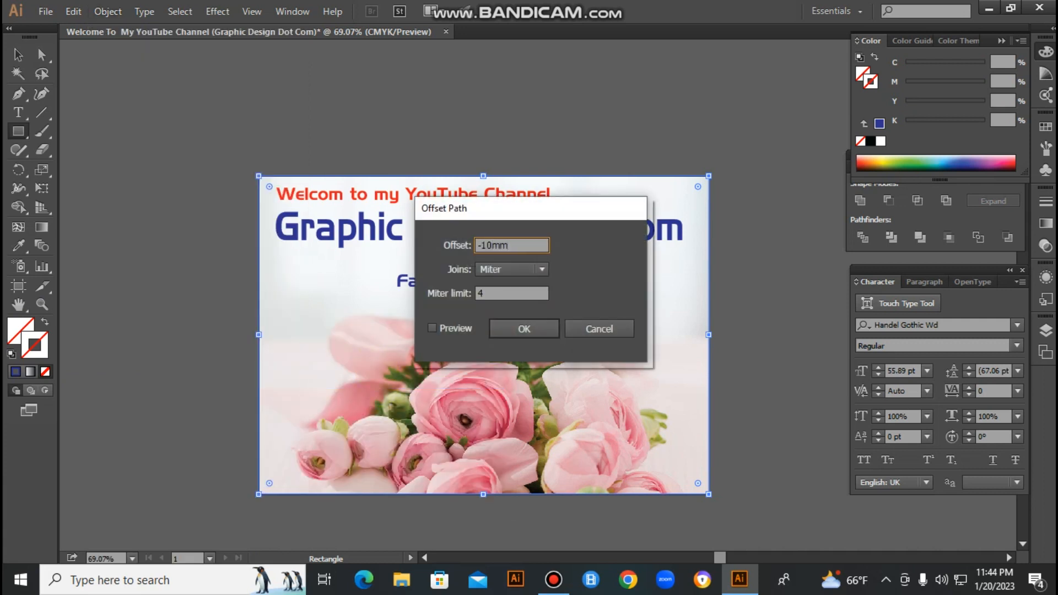
pyautogui.press('Return')
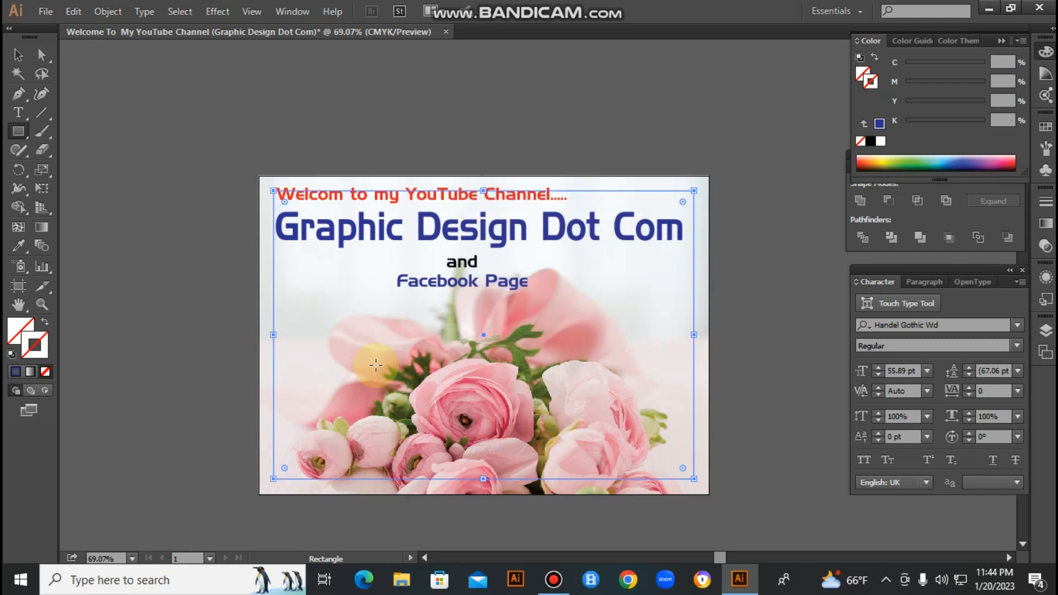
# - Convert the inset rectangle into margin guides and delete the original artboard-sized rectangle
pyautogui.press('v')
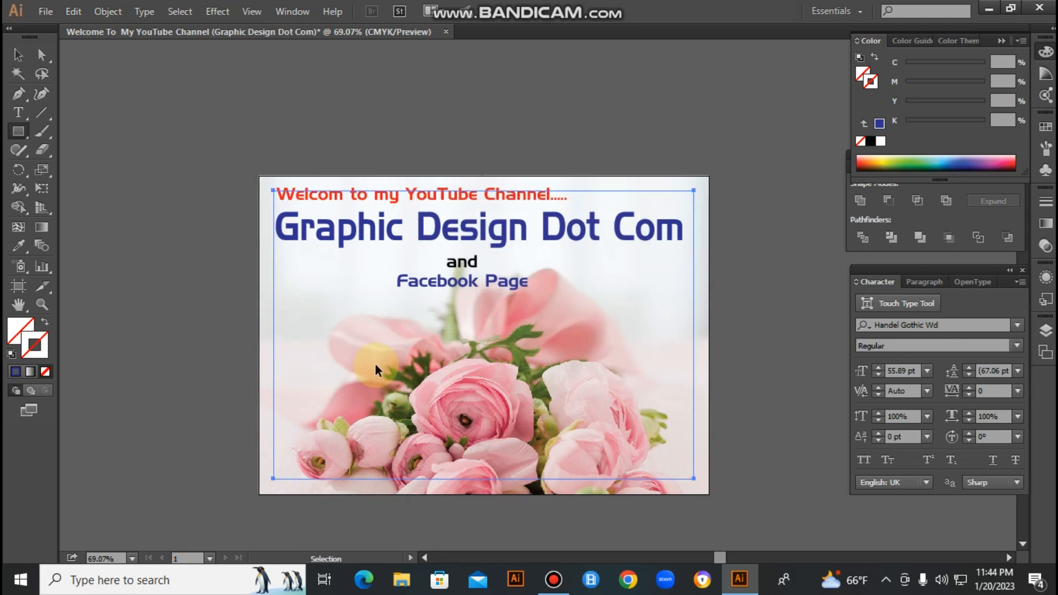
pyautogui.hotkey('ctrl', 'shift', 'a')
pyautogui.hotkey('ctrl', 'a')
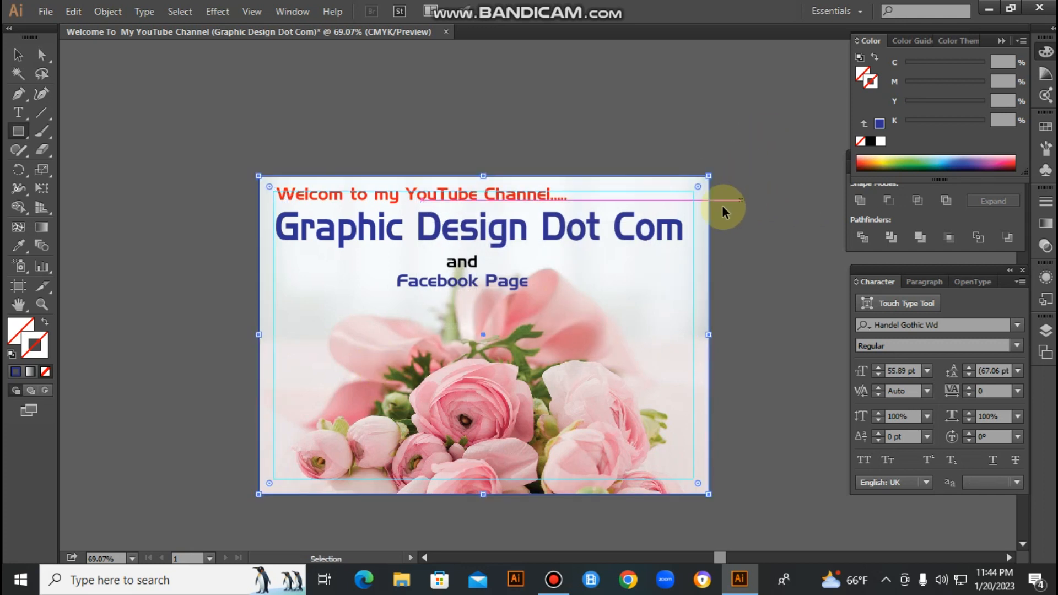
pyautogui.press('m')
pyautogui.press('Delete')
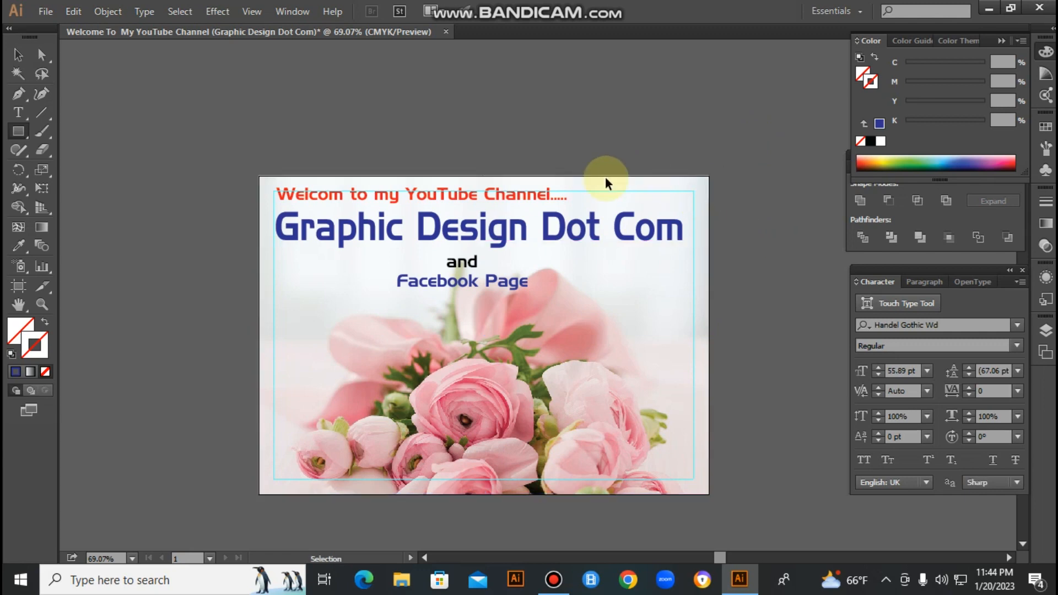
# - Move the welcome line and the title together so they align with the upper-left corner of the margin guides
pyautogui.hotkey('ctrl', 'space')
pyautogui.moveTo(224, 165); pyautogui.dragTo(496, 267)
pyautogui.keyDown('ctrl'); pyautogui.click(272, 221); pyautogui.keyUp('ctrl')
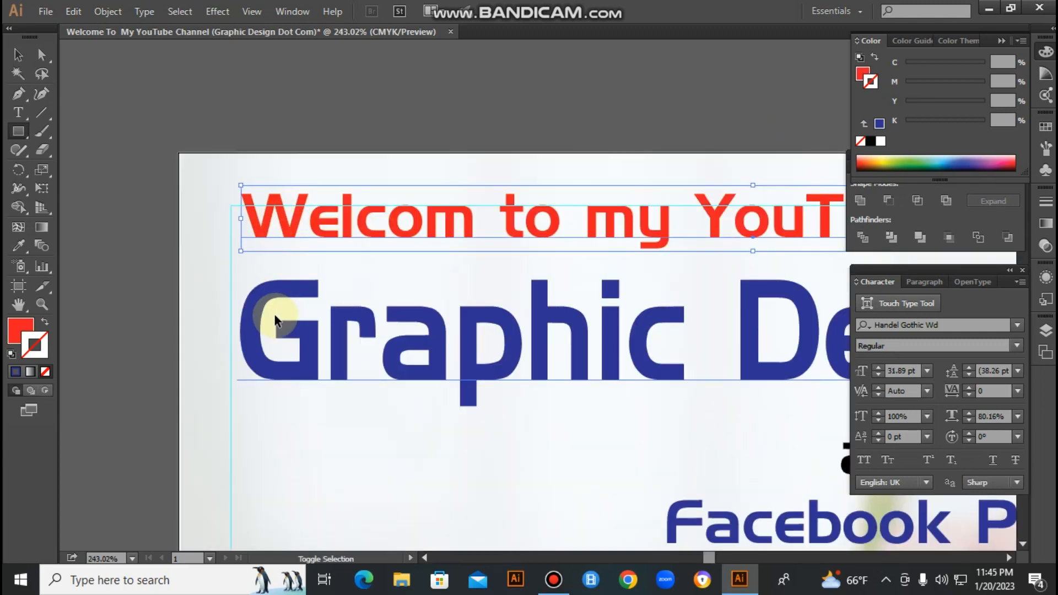
pyautogui.keyDown('ctrl'); pyautogui.keyDown('shift'); pyautogui.click(275, 313); pyautogui.keyUp('shift'); pyautogui.keyUp('ctrl')
pyautogui.moveTo(285, 209)
pyautogui.mouseDown()
pyautogui.moveTo(287, 234)
pyautogui.moveTo(277, 220)
pyautogui.mouseUp()
pyautogui.click(378, 90)
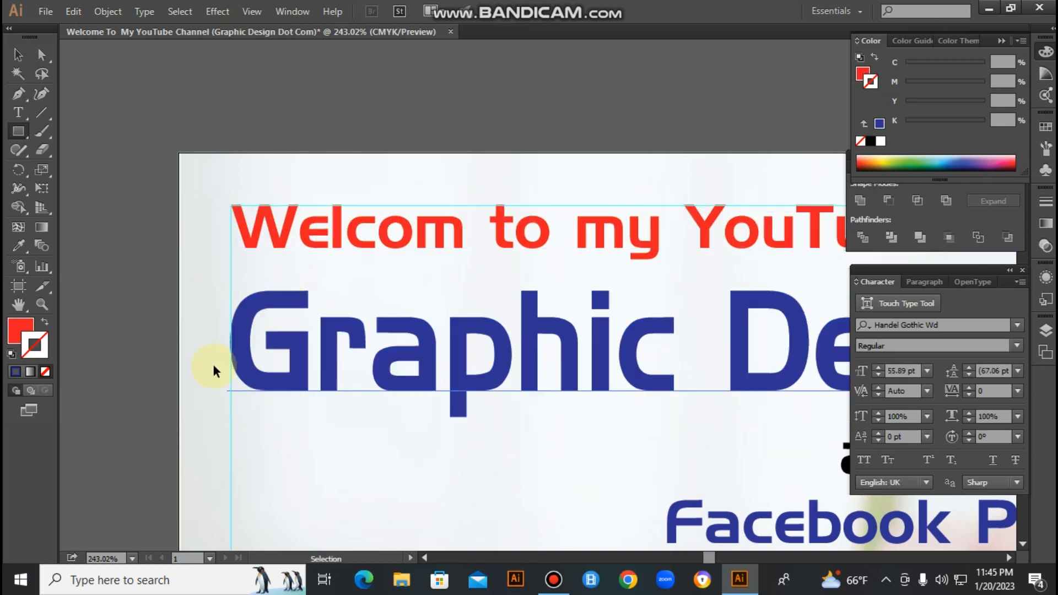
# - Stretch the "Graphic Design Dot Com" title horizontally to about 69.39% scale so it reaches the right margin guide
pyautogui.hotkey('ctrl', '-')
pyautogui.hotkey('ctrl', '-')
pyautogui.hotkey('ctrl', '-')
pyautogui.hotkey('ctrl', '-')
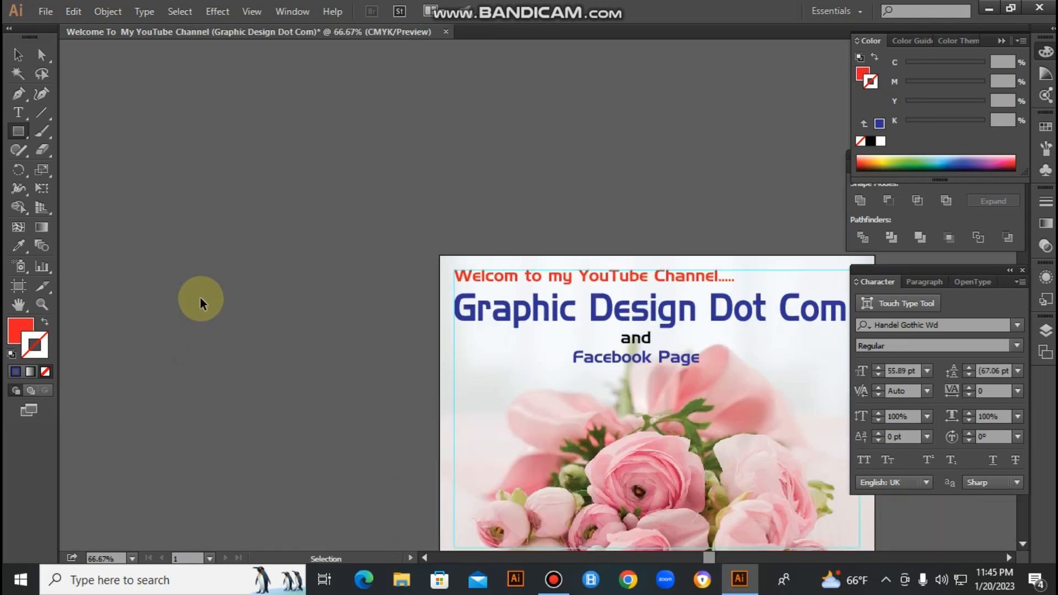
pyautogui.hotkey('ctrl', '-')
pyautogui.moveTo(243, 255); pyautogui.dragTo(994, 453)
pyautogui.moveTo(703, 240); pyautogui.dragTo(709, 271)
pyautogui.click(669, 282)
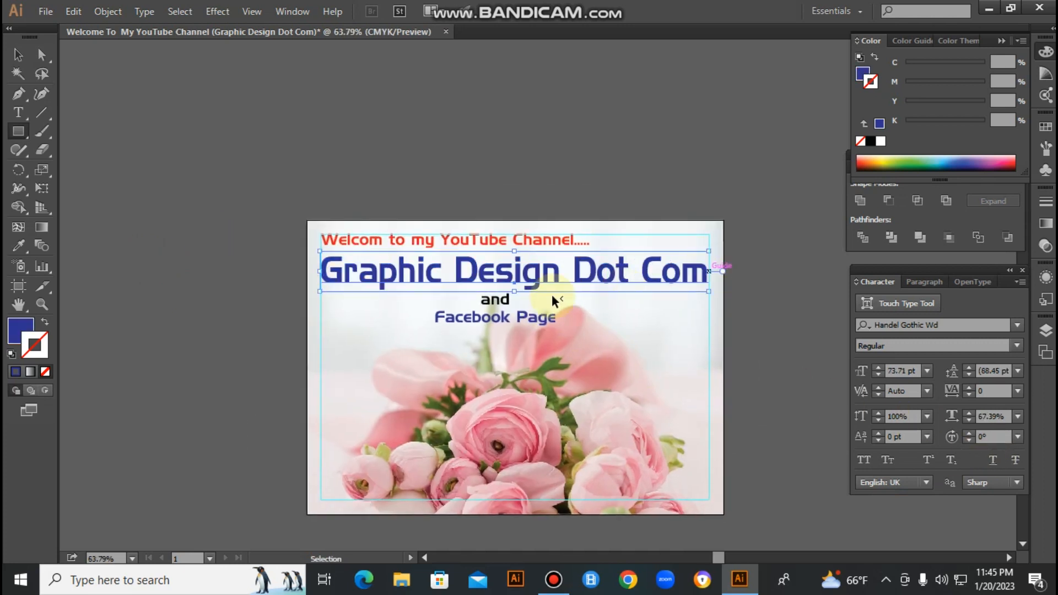
pyautogui.click(507, 317)
pyautogui.click(693, 343)
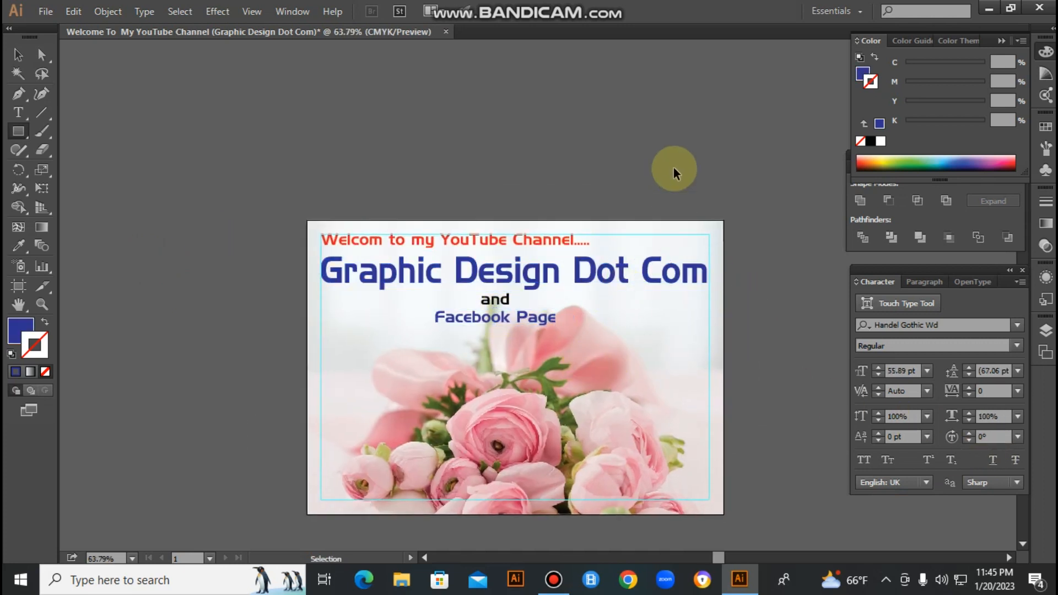
# - Open the Save As dialog for the design with its margin guides, and dismiss it without saving
pyautogui.hotkey('ctrl', '-')
pyautogui.hotkey('ctrl', '-')
pyautogui.moveTo(260, 213); pyautogui.dragTo(780, 357)
pyautogui.moveTo(557, 337); pyautogui.dragTo(505, 247)
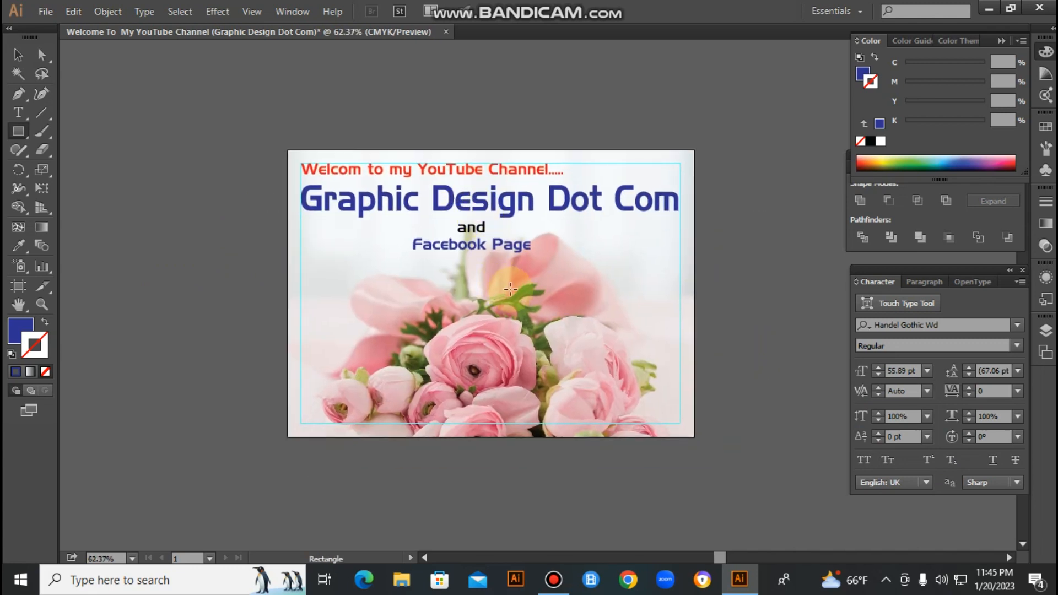
pyautogui.hotkey('ctrl', 's')
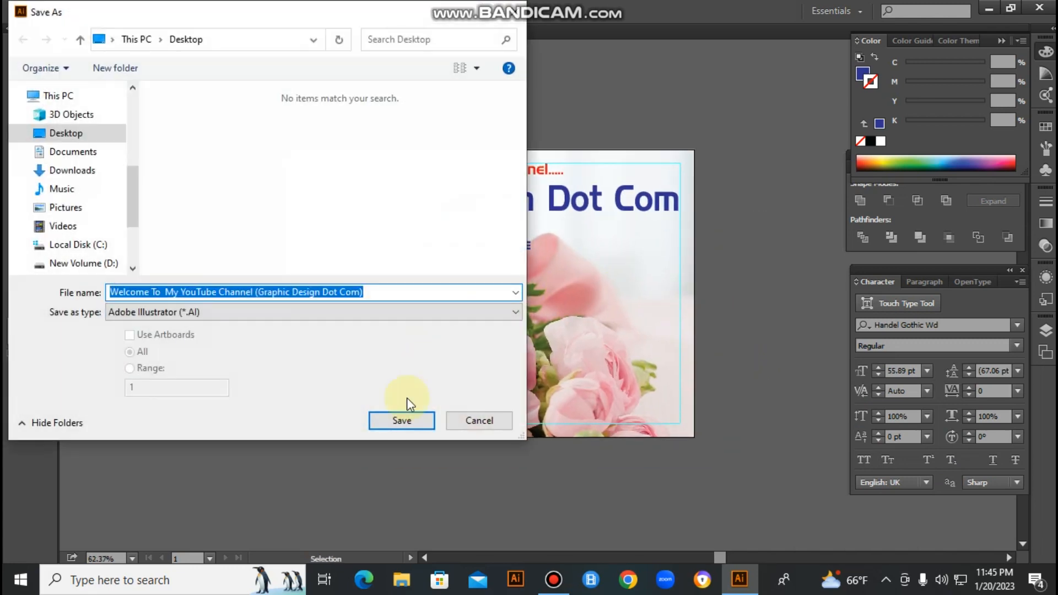
pyautogui.click(480, 420)
pyautogui.hotkey('ctrl', '-')
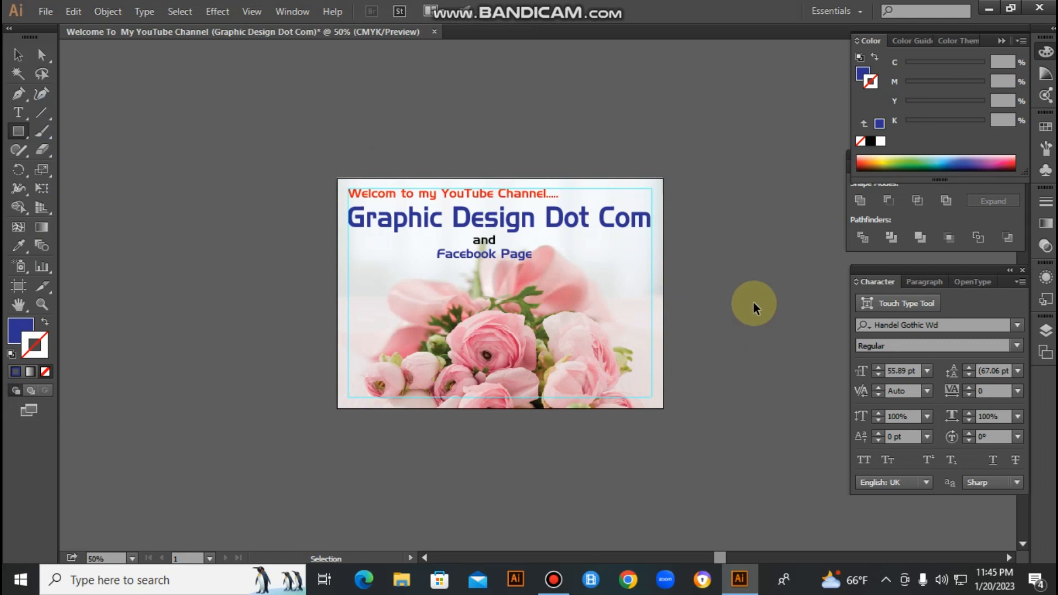
# - Reduce the font size of the red welcome line to 23.89 pt
pyautogui.moveTo(300, 217); pyautogui.dragTo(804, 301)
pyautogui.moveTo(769, 352); pyautogui.dragTo(756, 279)
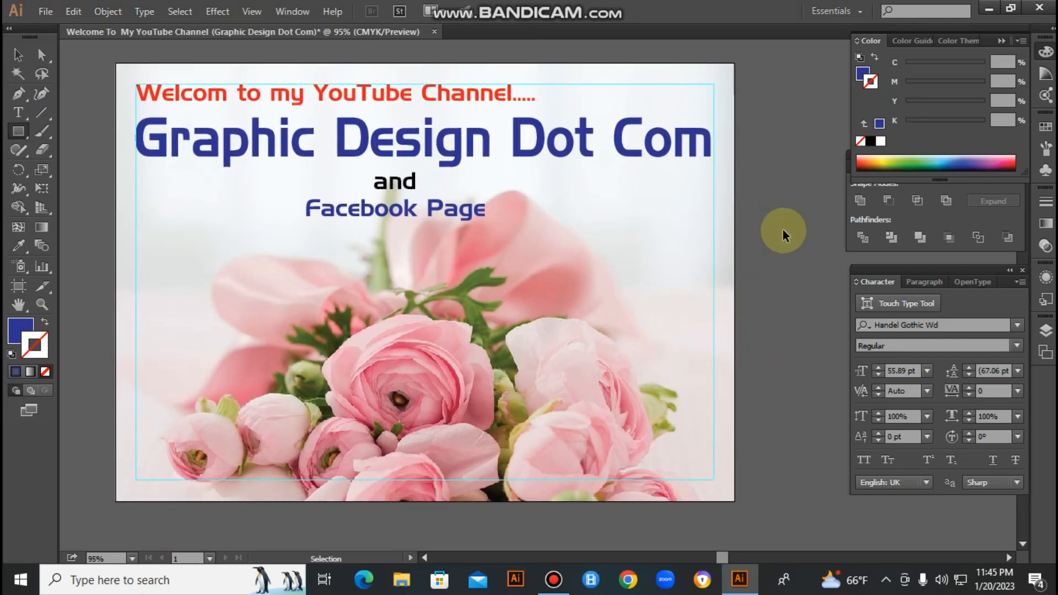
pyautogui.hotkey('ctrl', '-')
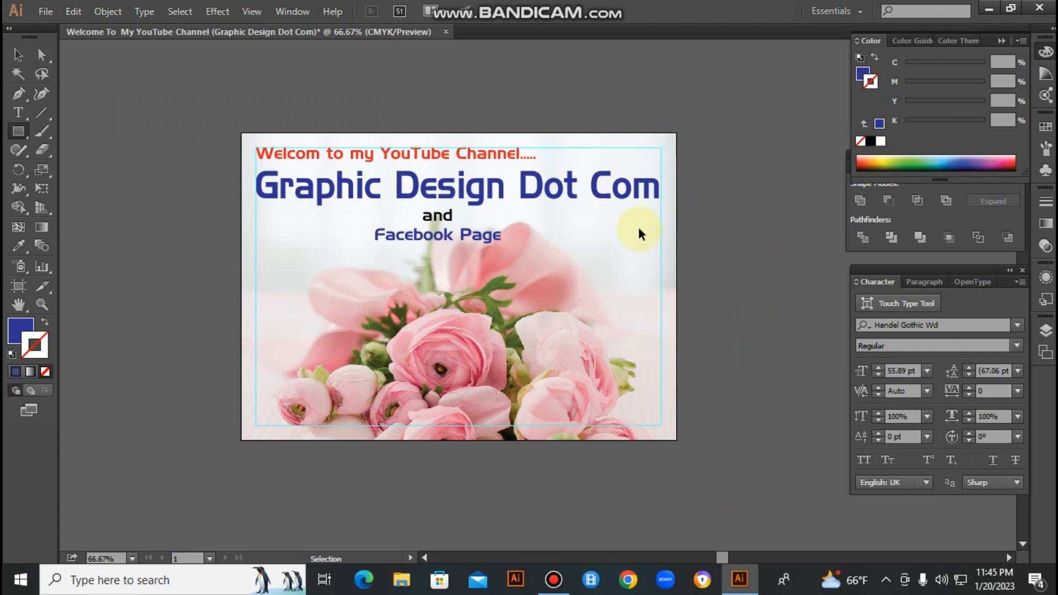
pyautogui.keyDown('ctrl'); pyautogui.click(436, 152); pyautogui.keyUp('ctrl')
pyautogui.keyDown('ctrl'); pyautogui.click(764, 227); pyautogui.keyUp('ctrl')
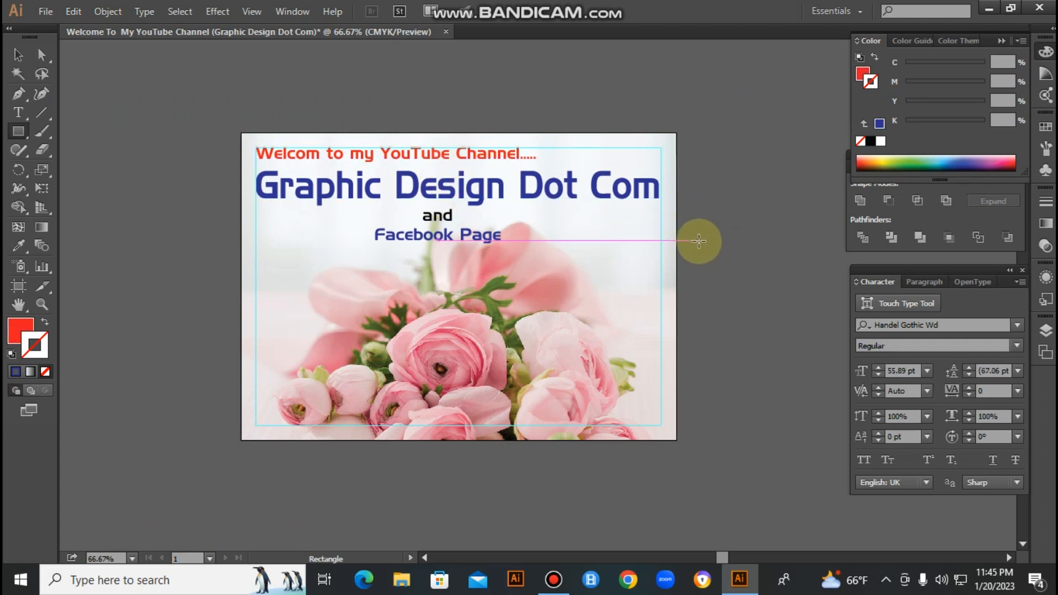
pyautogui.keyDown('ctrl'); pyautogui.click(388, 153); pyautogui.keyUp('ctrl')
pyautogui.hotkey('ctrl', 'shift', ',')
pyautogui.hotkey('ctrl', 'shift', ',')
pyautogui.hotkey('ctrl', 'shift', ',')
pyautogui.hotkey('ctrl', 'shift', ',')
pyautogui.hotkey('ctrl', 'shift', ',')
pyautogui.hotkey('ctrl', 'shift', ',')
pyautogui.hotkey('ctrl', 'shift', ',')
pyautogui.hotkey('ctrl', 'shift', ',')
pyautogui.hotkey('ctrl', 'shift', ',')
pyautogui.hotkey('ctrl', 'shift', ',')
pyautogui.hotkey('ctrl', 'shift', ',')
pyautogui.hotkey('ctrl', 'shift', ',')
pyautogui.hotkey('ctrl', 'shift', ',')
pyautogui.hotkey('ctrl', 'shift', ',')
pyautogui.hotkey('ctrl', 'shift', ',')
pyautogui.hotkey('ctrl', 'shift', ',')
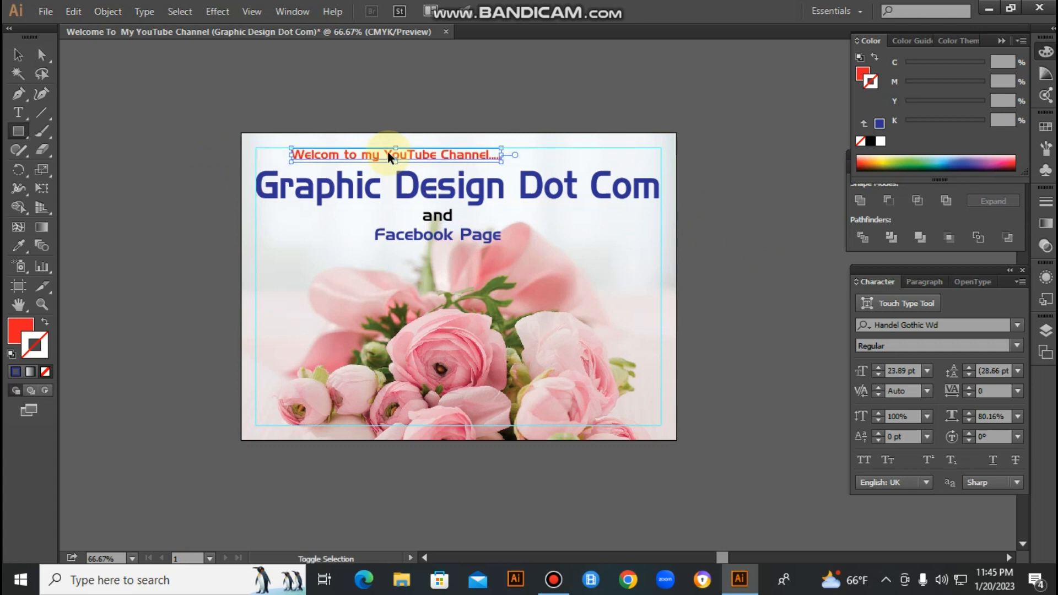
# - Move the red welcome line horizontally to the right, above the "Graphic Design Dot Com" title, and deselect it
pyautogui.keyDown('ctrl'); pyautogui.click(415, 102); pyautogui.keyUp('ctrl')
pyautogui.keyDown('ctrl'); pyautogui.click(417, 152); pyautogui.keyUp('ctrl')
pyautogui.keyDown('ctrl'); pyautogui.click(497, 116); pyautogui.keyUp('ctrl')
pyautogui.press('v')
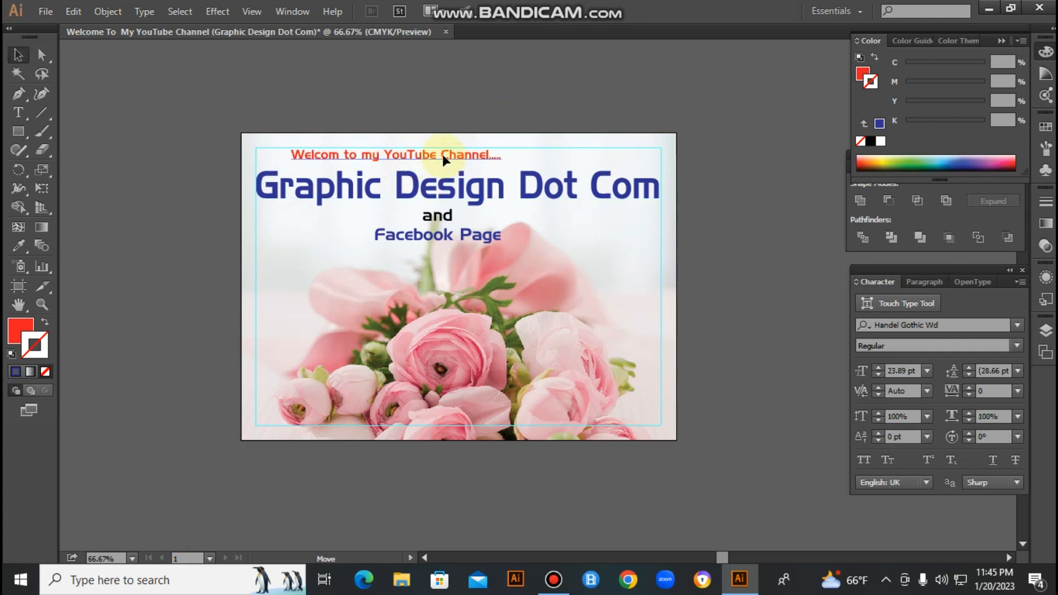
pyautogui.moveTo(412, 154); pyautogui.dragTo(503, 154)
pyautogui.click(413, 184)
pyautogui.keyDown('ctrl'); pyautogui.click(490, 109); pyautogui.keyUp('ctrl')
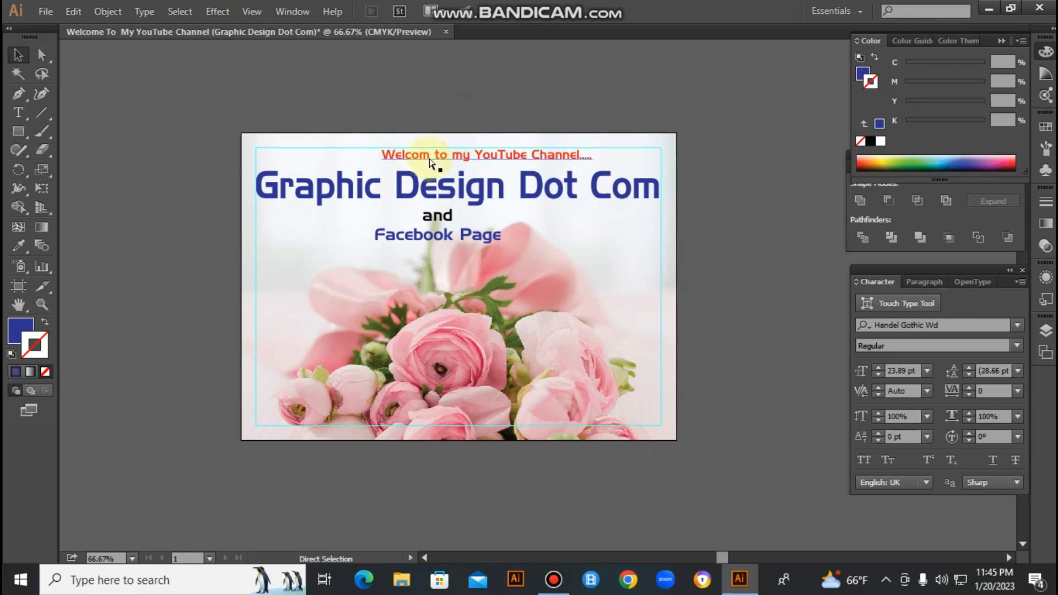
# - Select the welcome line, title, "and" and "Facebook Page" together and align them on their horizontal centres
pyautogui.keyDown('ctrl'); pyautogui.click(432, 158); pyautogui.keyUp('ctrl')
pyautogui.keyDown('ctrl'); pyautogui.keyDown('shift'); pyautogui.click(393, 184); pyautogui.keyUp('shift'); pyautogui.keyUp('ctrl')
pyautogui.keyDown('ctrl'); pyautogui.keyDown('shift'); pyautogui.click(433, 220); pyautogui.keyUp('shift'); pyautogui.keyUp('ctrl')
pyautogui.keyDown('ctrl'); pyautogui.keyDown('shift'); pyautogui.click(432, 238); pyautogui.keyUp('shift'); pyautogui.keyUp('ctrl')
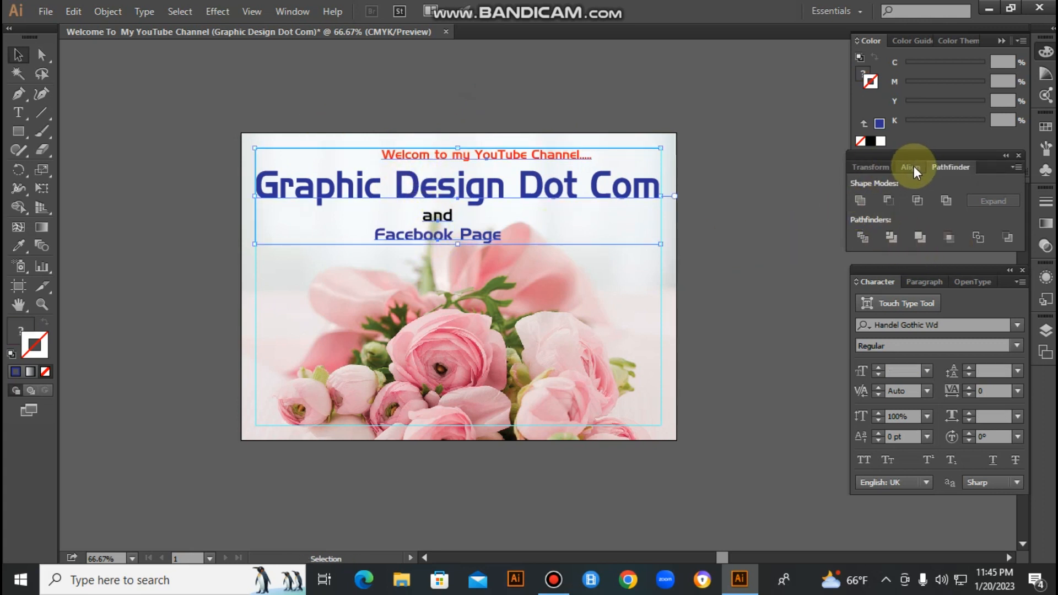
pyautogui.click(913, 166)
pyautogui.click(888, 200)
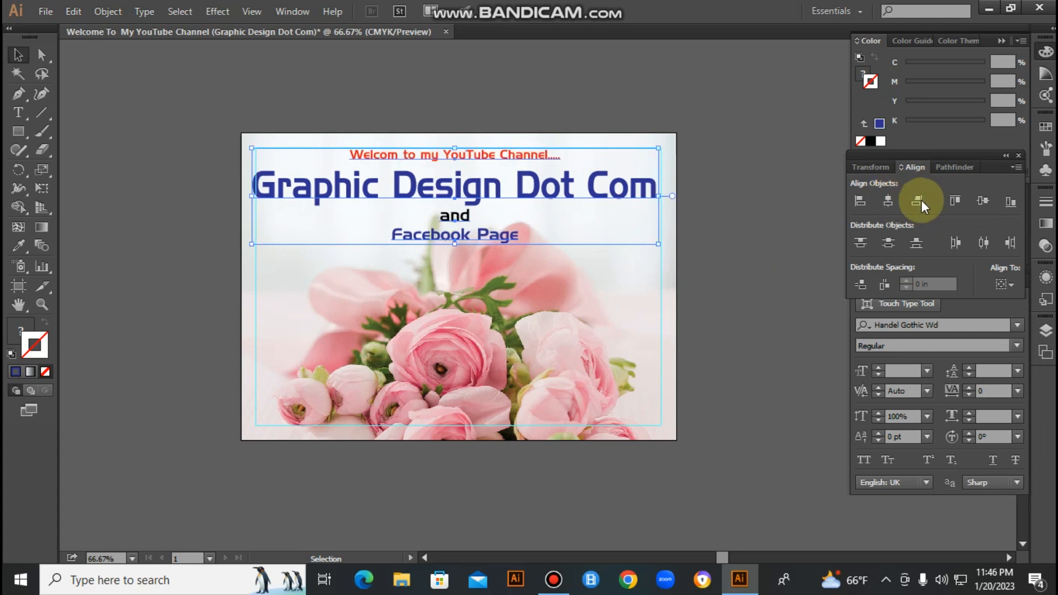
# - Try top alignment on the four text lines, undo it, and align them to their left edges instead
pyautogui.click(961, 200)
pyautogui.hotkey('ctrl', 'z')
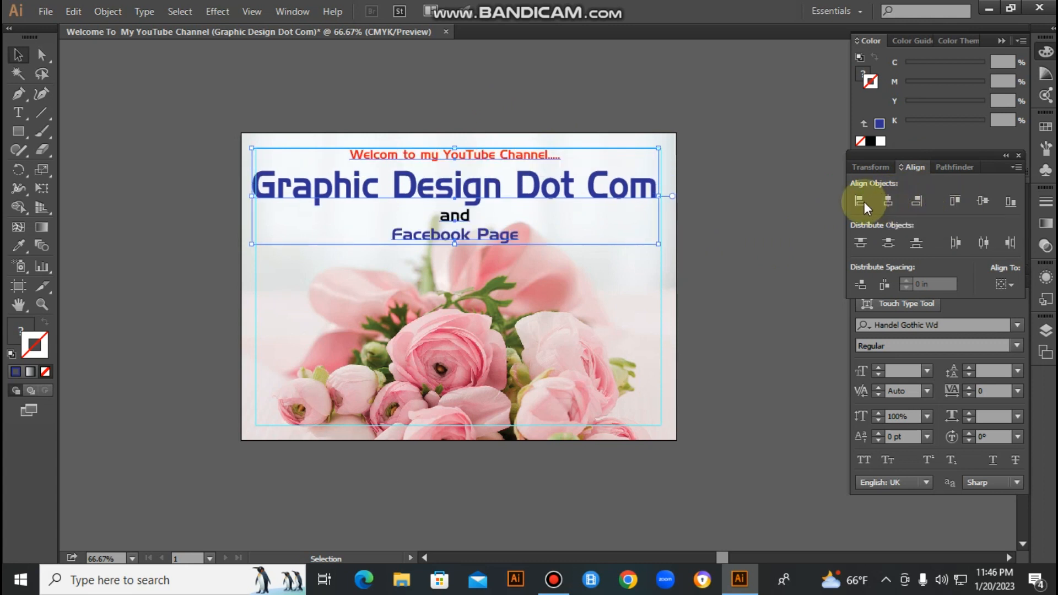
pyautogui.click(860, 201)
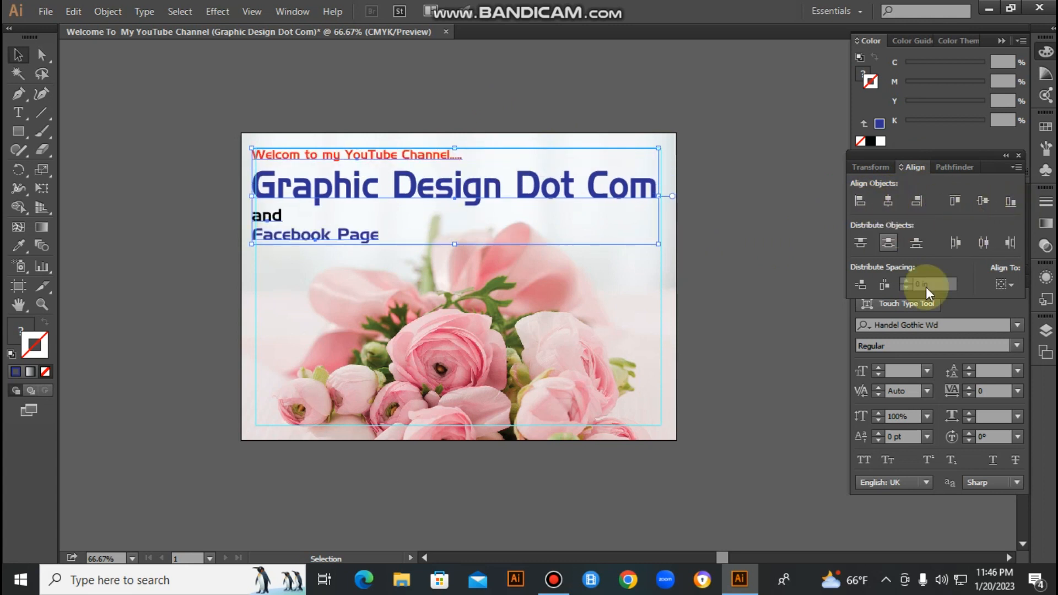
# - Centre the four text lines horizontally again and move the block right so it sits between the margin guides
pyautogui.click(892, 203)
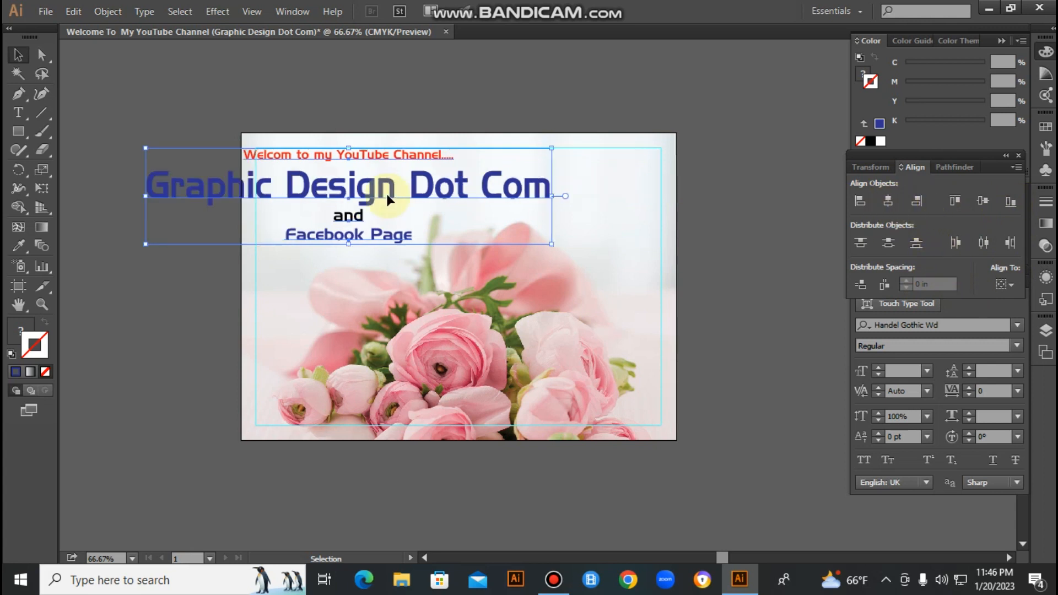
pyautogui.moveTo(380, 194); pyautogui.dragTo(487, 194)
pyautogui.click(600, 88)
pyautogui.hotkey('ctrl', 'space')
pyautogui.moveTo(207, 158); pyautogui.dragTo(824, 266)
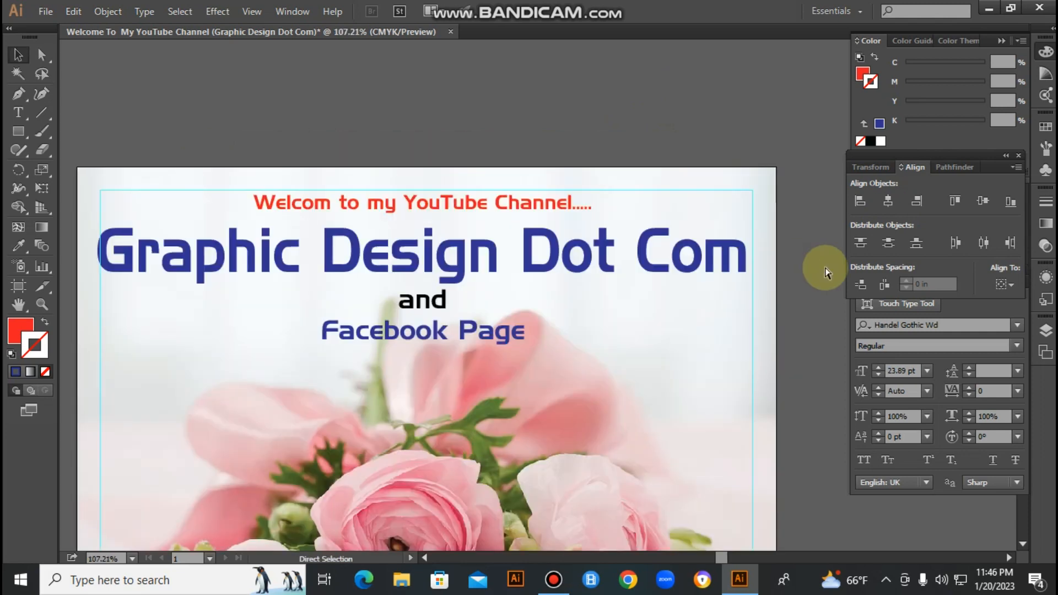
pyautogui.hotkey('ctrl', '-')
pyautogui.hotkey('ctrl', '-')
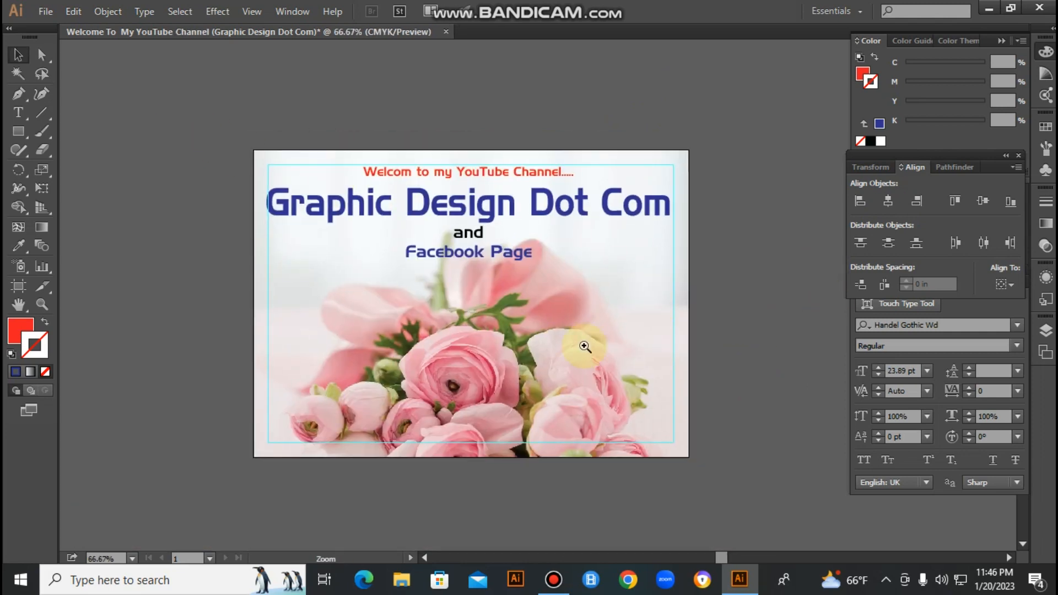
pyautogui.hotkey('ctrl', '0')
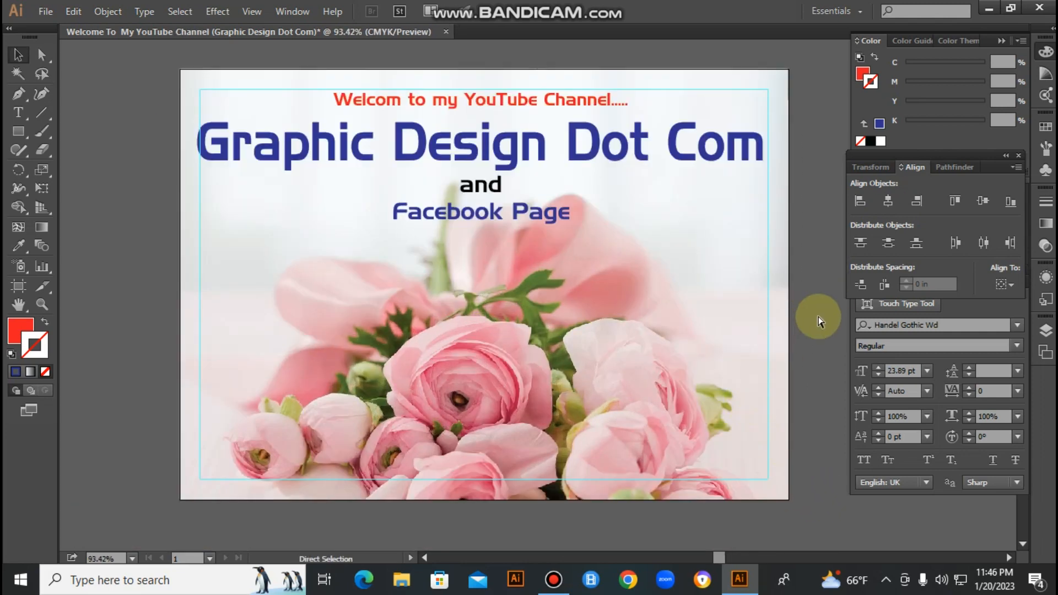
pyautogui.hotkey('ctrl', '-')
# - Save the design to the Desktop as "Welcome To My YouTube Channel (Graphic Design Dot Com)" in Adobe Illustrator (*.AI) format with default options
pyautogui.hotkey('ctrl', 's')
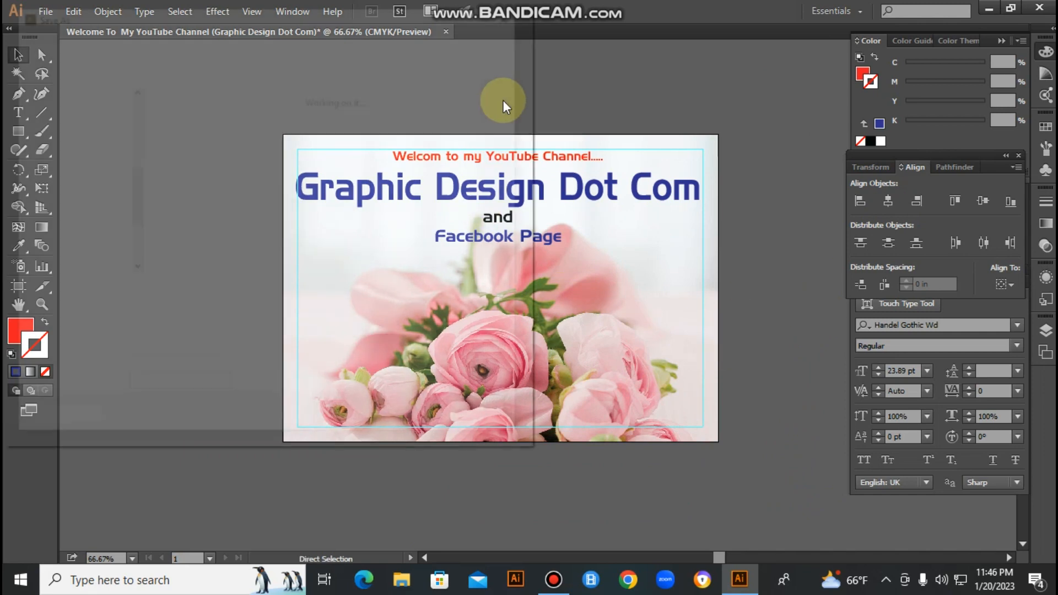
pyautogui.click(468, 420)
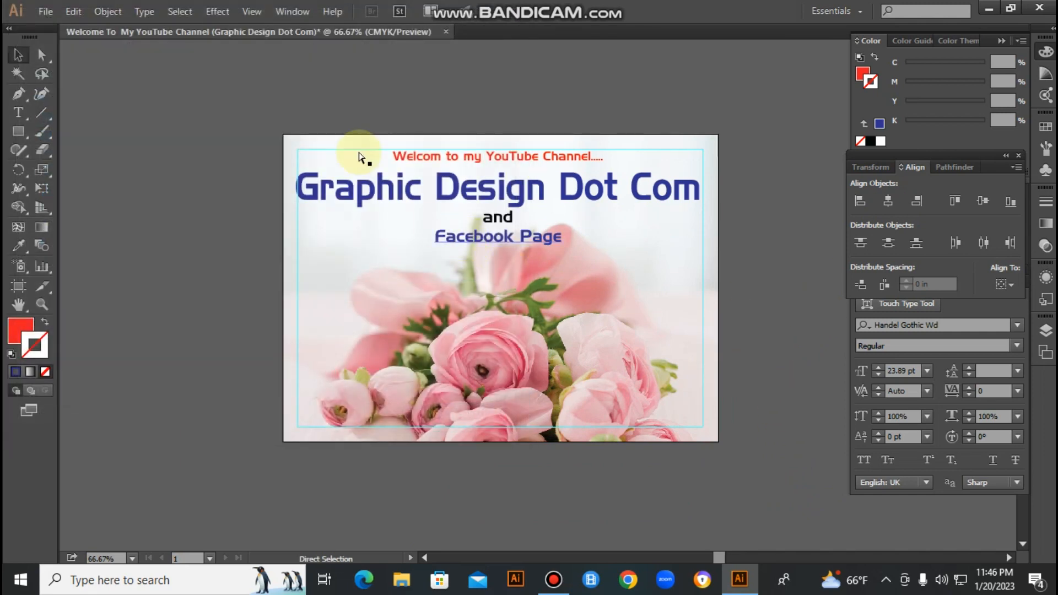
pyautogui.click(45, 11)
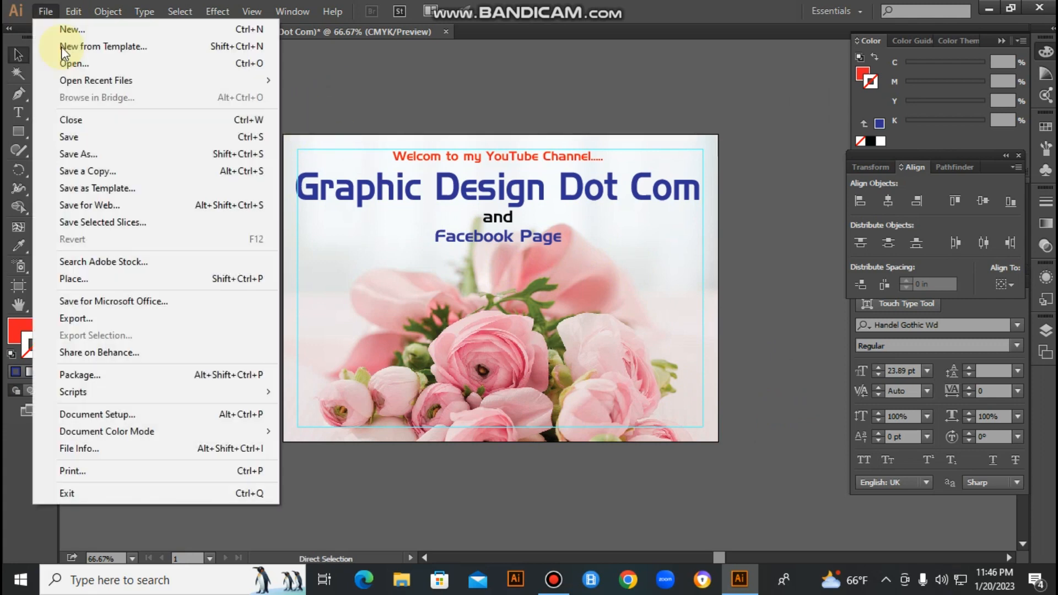
pyautogui.click(85, 141)
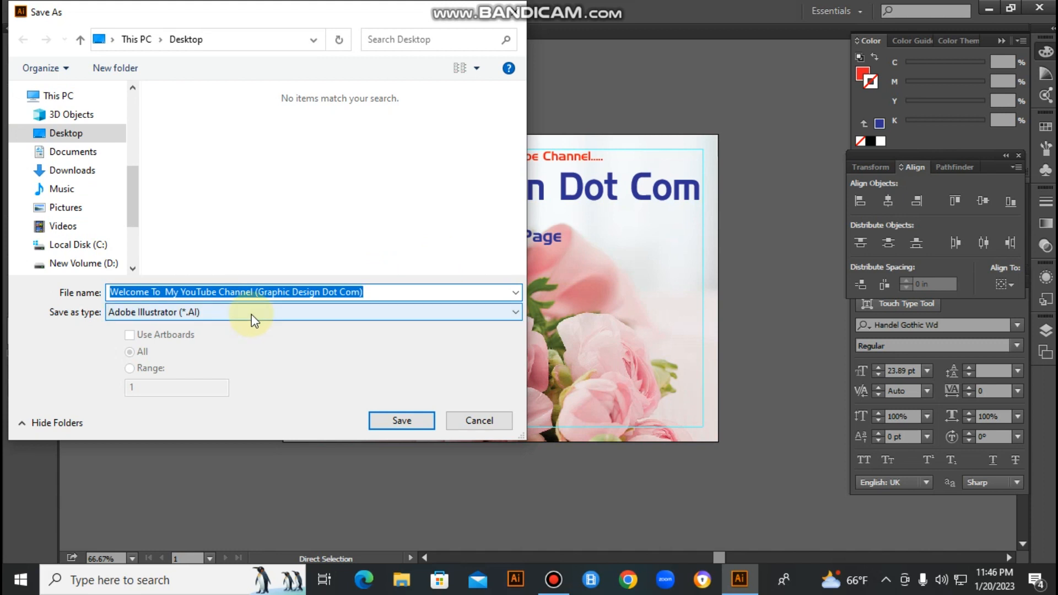
pyautogui.click(253, 312)
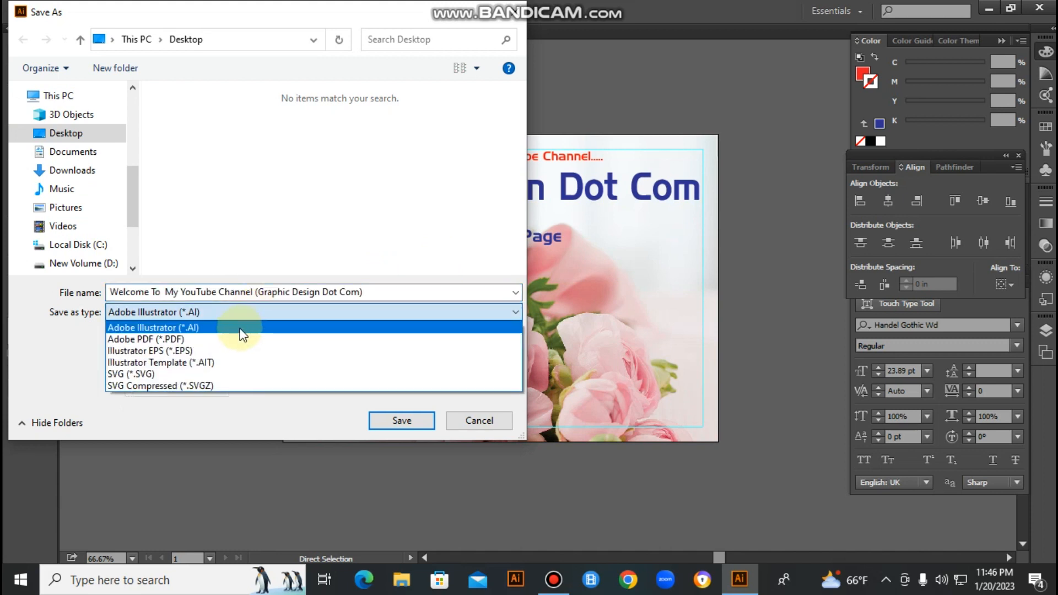
pyautogui.click(243, 329)
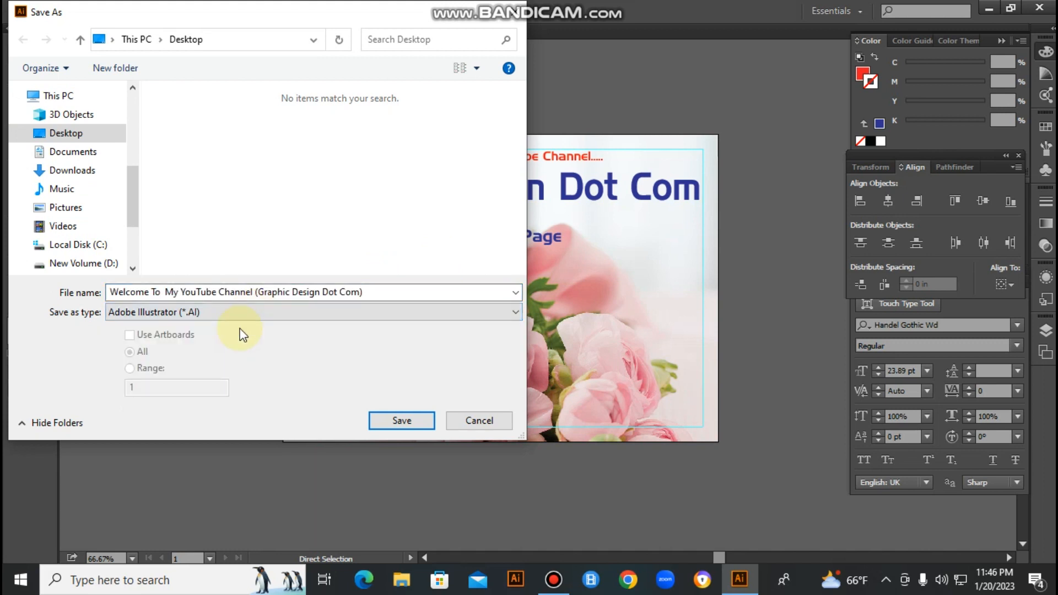
pyautogui.click(403, 421)
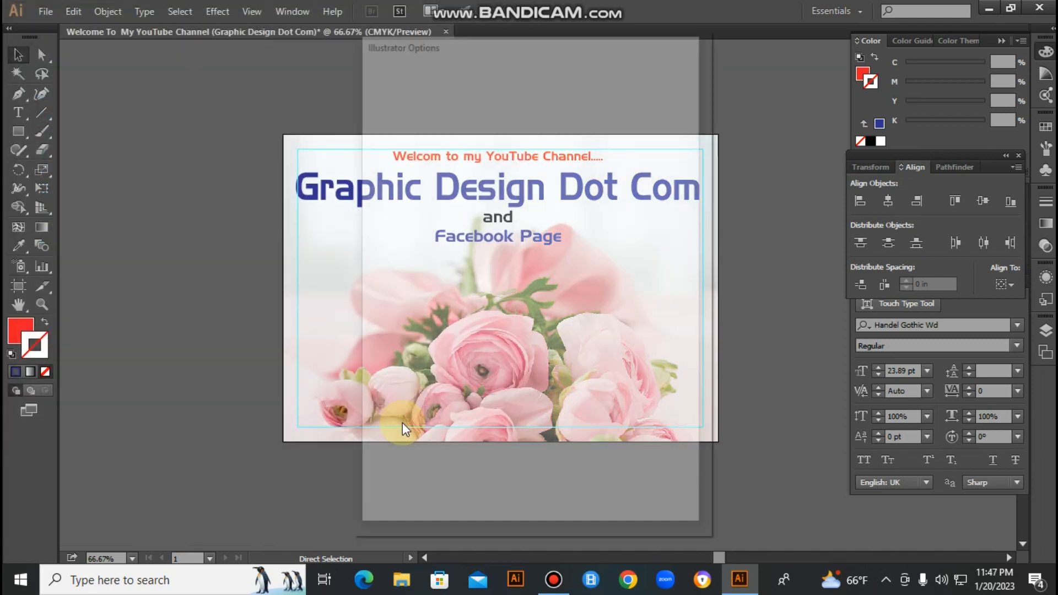
pyautogui.click(573, 493)
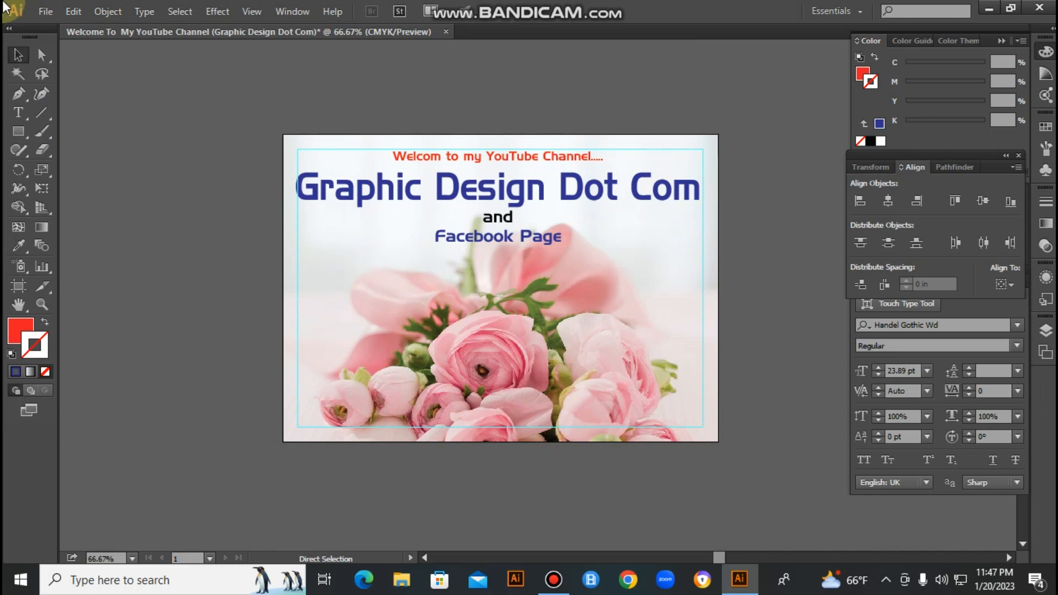
# - Set up a Save for Web export with the JPEG High preset and raise its quality to 100%
pyautogui.click(45, 11)
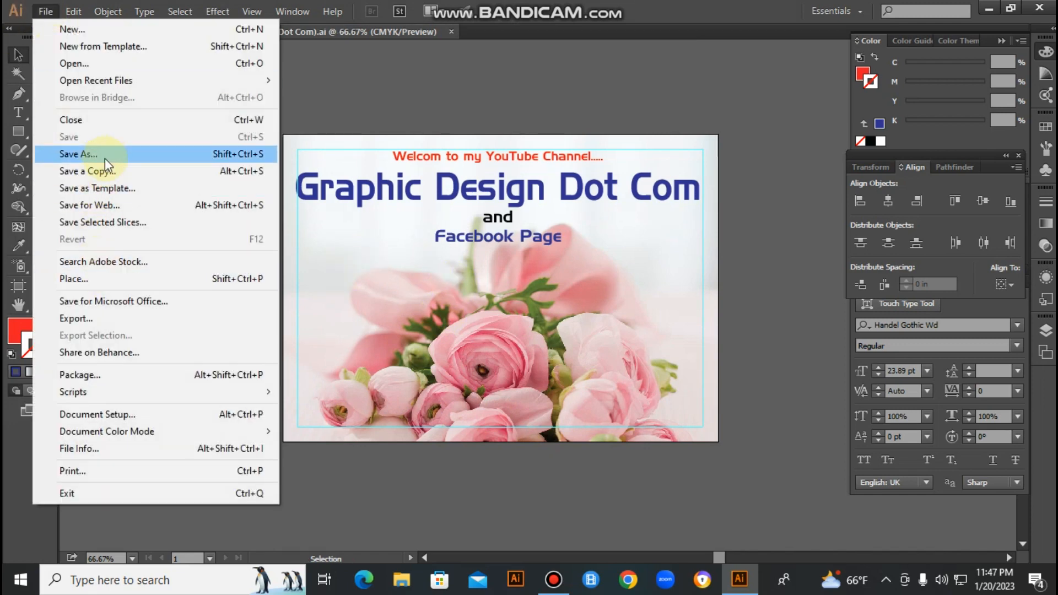
pyautogui.click(112, 204)
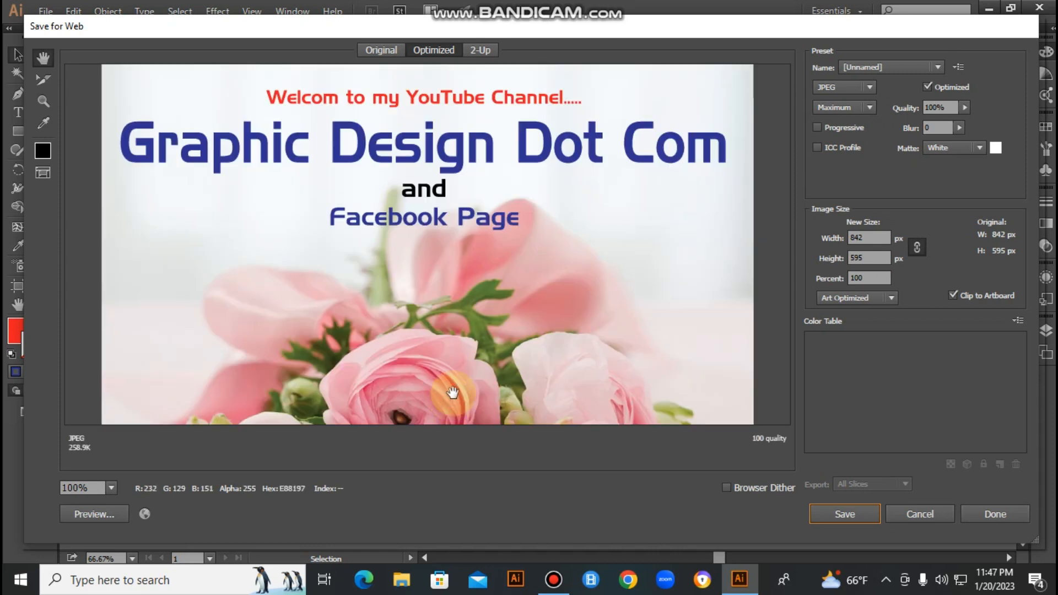
pyautogui.click(110, 488)
pyautogui.click(147, 471)
pyautogui.click(907, 65)
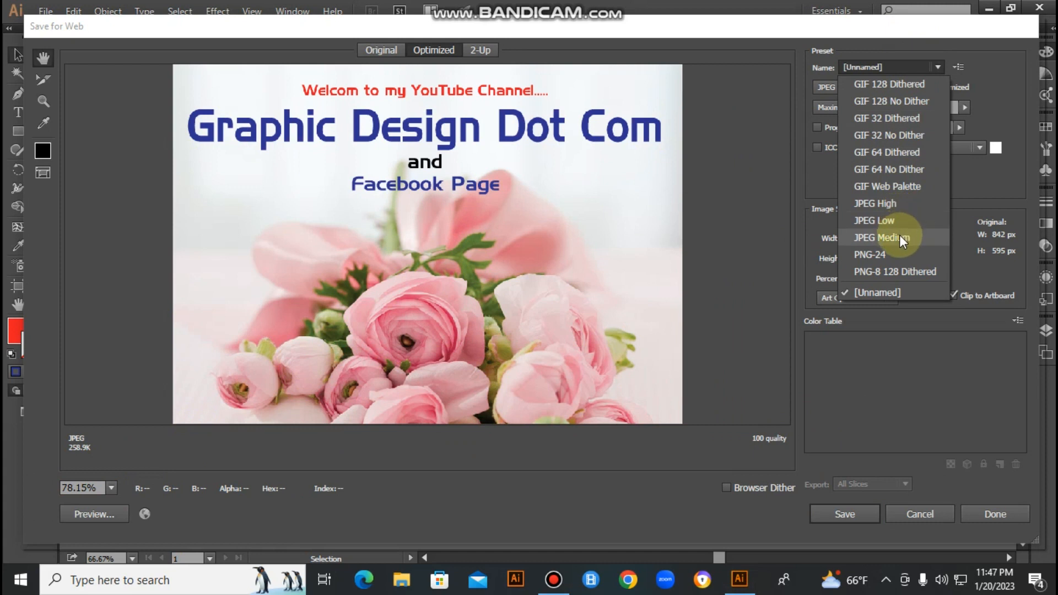
pyautogui.click(902, 201)
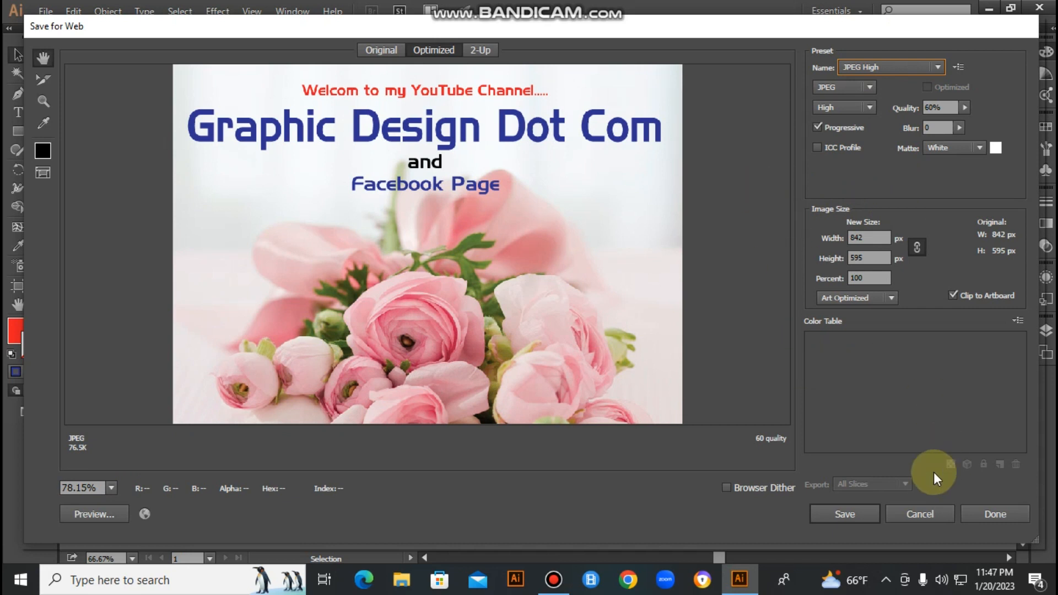
pyautogui.click(963, 108)
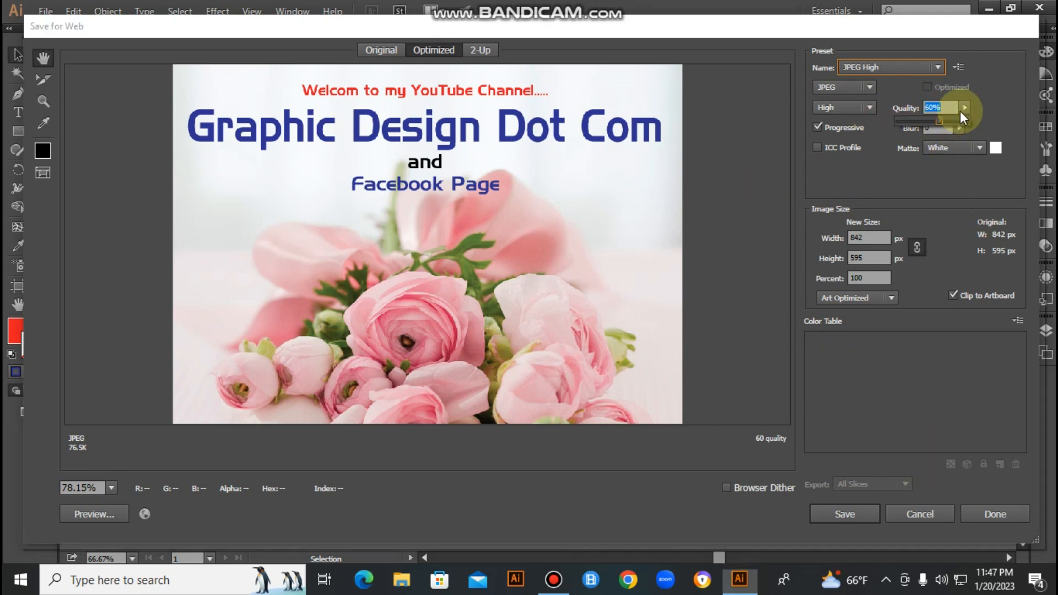
pyautogui.moveTo(942, 119); pyautogui.dragTo(984, 118)
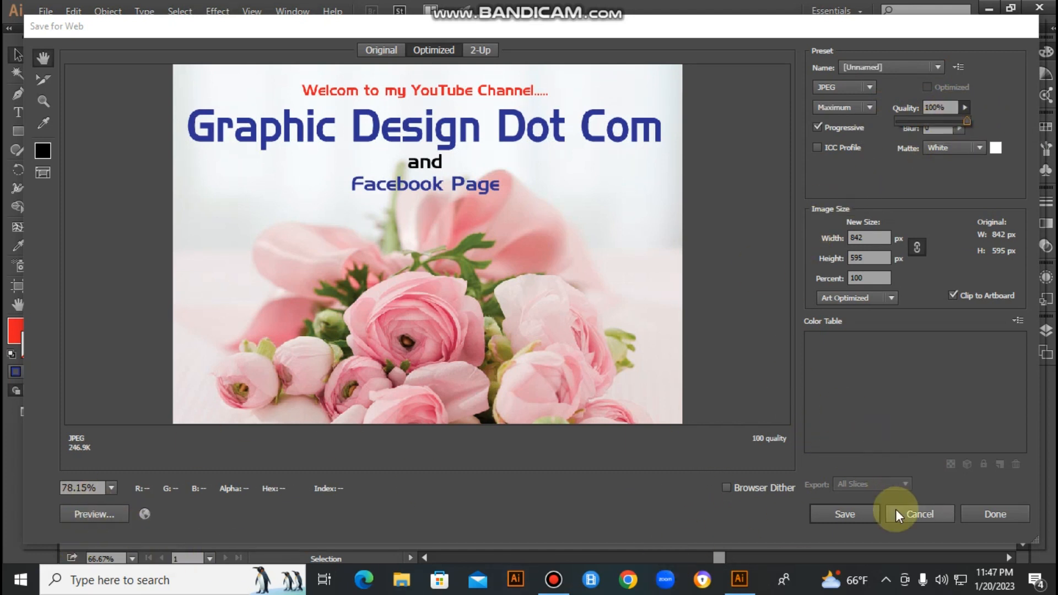
# - Save the optimized JPEG to the Desktop as "Welcome-To--My-YouTube-Channel-(Graphic-Design-Dot-Com)"
pyautogui.click(852, 515)
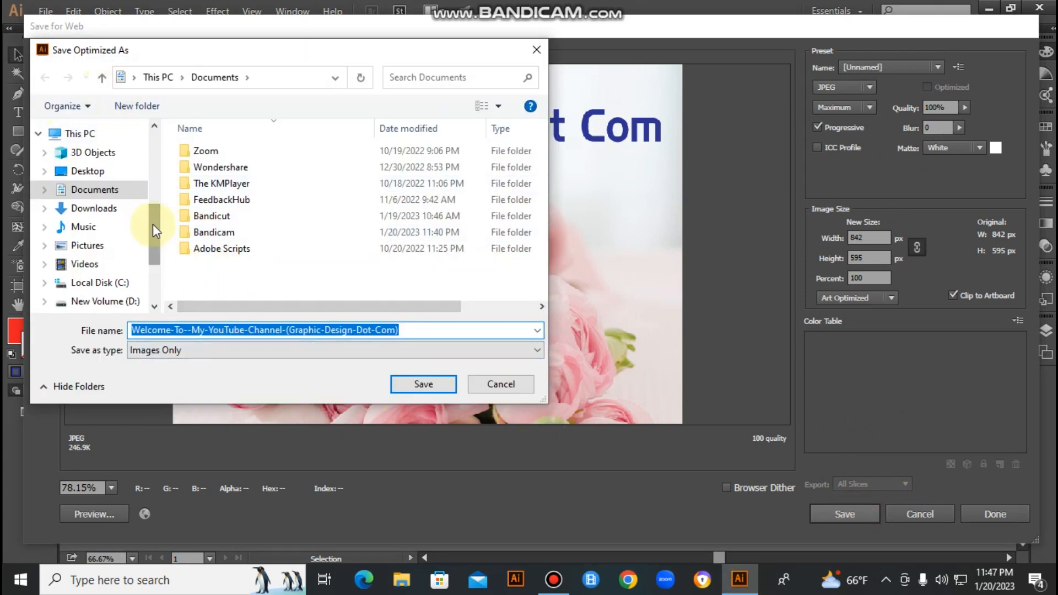
pyautogui.scroll(3, 121, 147)
pyautogui.click(88, 127)
pyautogui.click(423, 384)
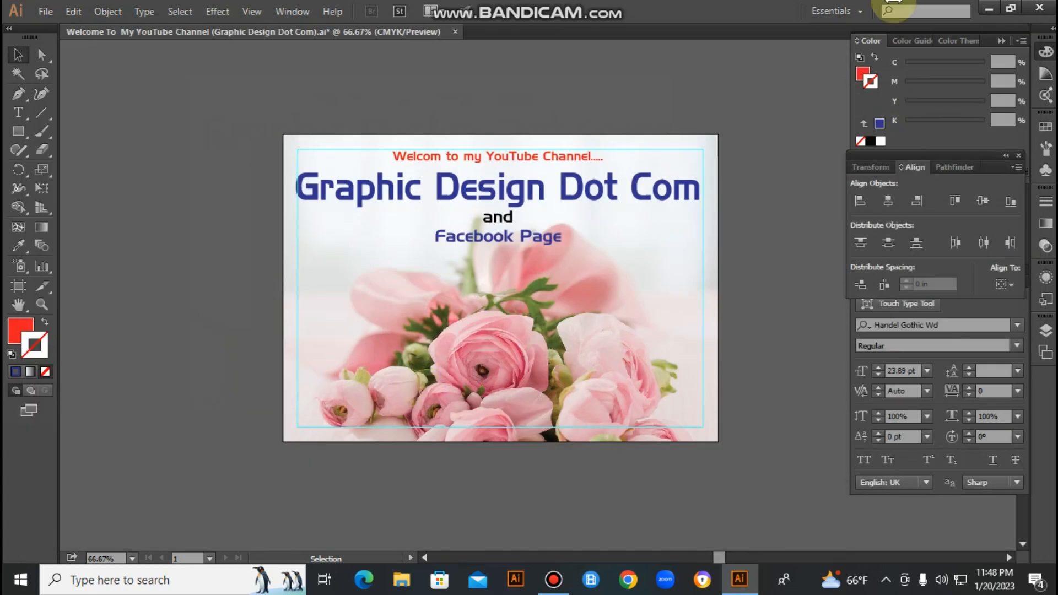
# - Switch to the Windows desktop and move the saved Illustrator file and exported JPEG into open space, one above the other
pyautogui.click(994, 13)
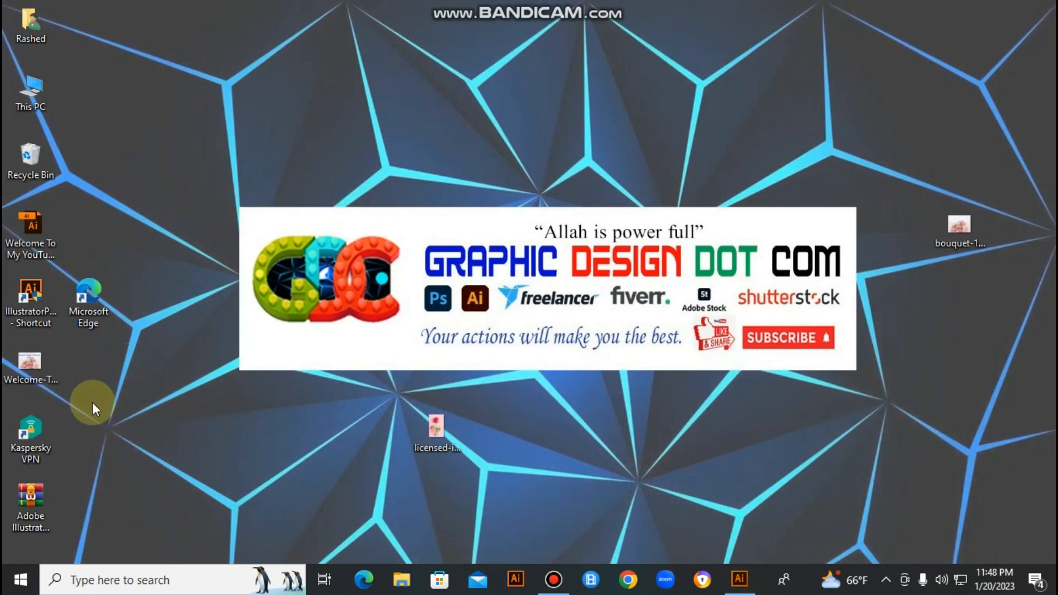
pyautogui.moveTo(36, 223); pyautogui.dragTo(208, 83)
pyautogui.moveTo(23, 370); pyautogui.dragTo(202, 159)
# - Open the exported JPEG in the image viewer to check it, close it, and switch back to Illustrator
pyautogui.doubleClick(201, 160)
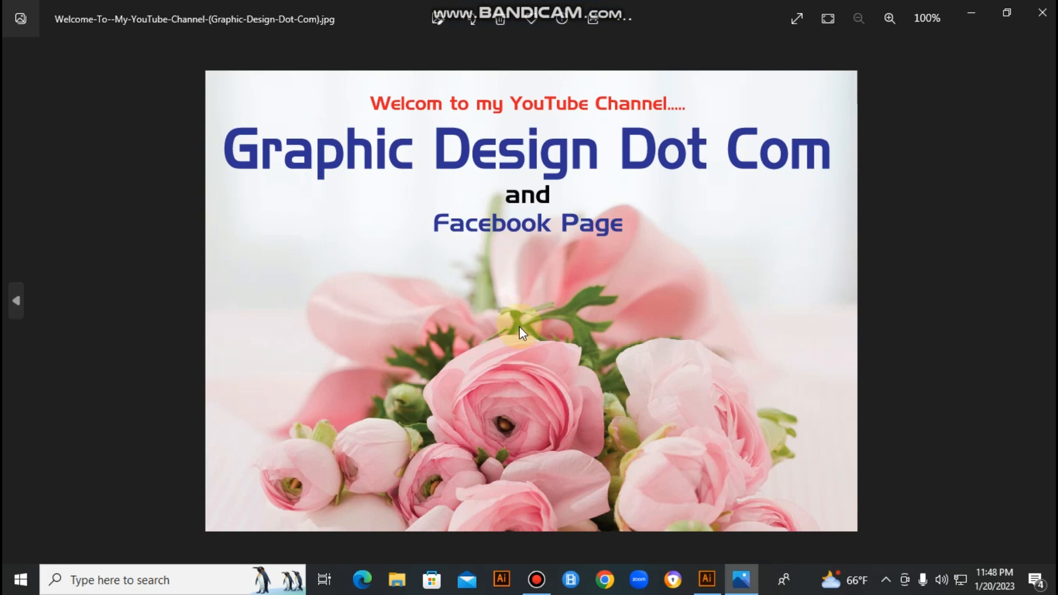
pyautogui.click(1044, 14)
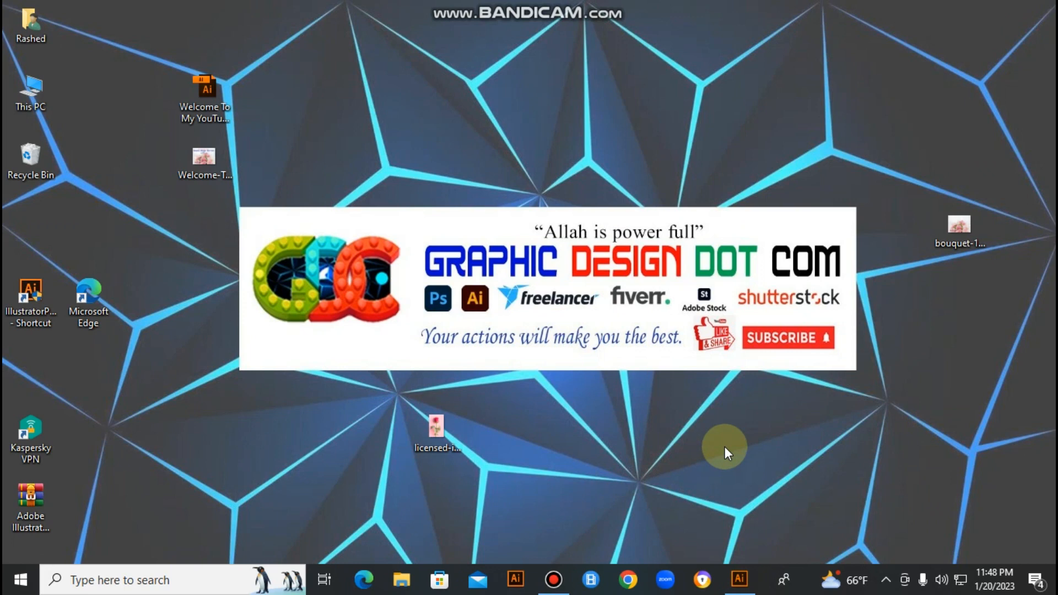
pyautogui.click(739, 579)
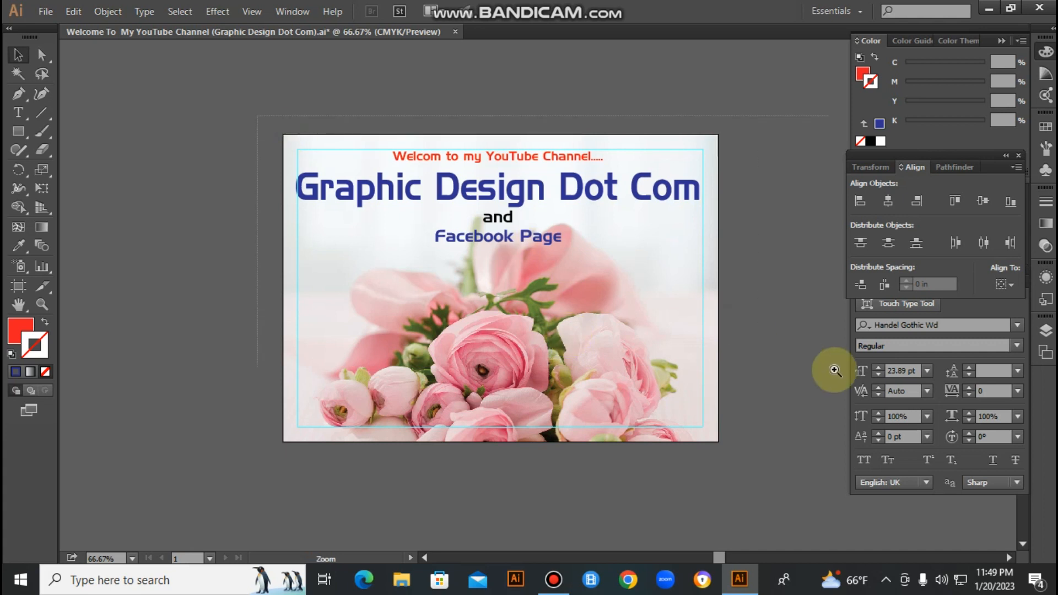
# - Hide the toolbox and panels and enlarge the design to about 110.52% to review the finished layout
pyautogui.scroll(3, 637, 345)
pyautogui.press('Tab')
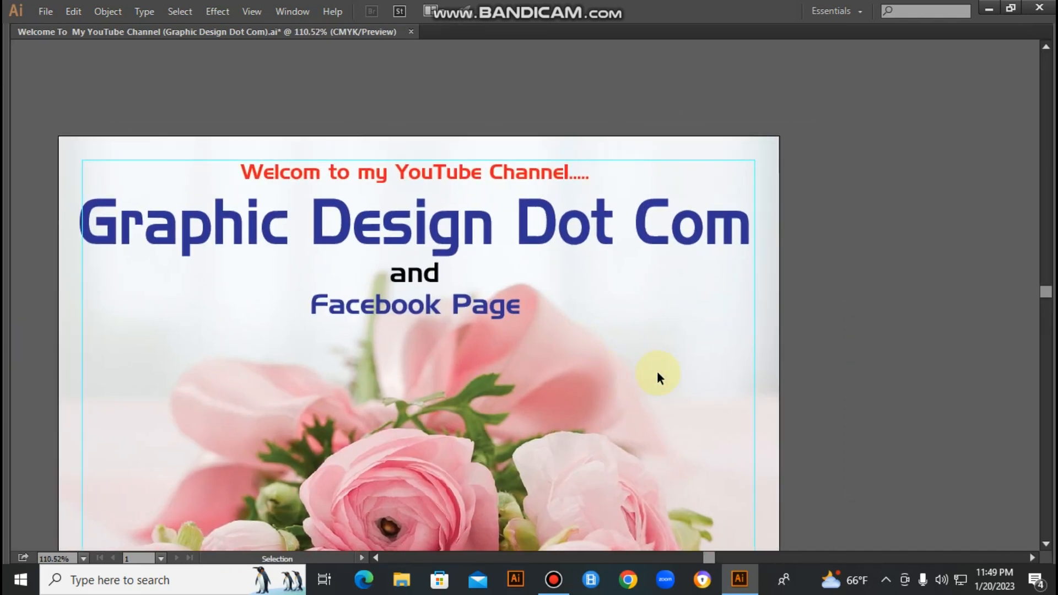
pyautogui.moveTo(691, 451); pyautogui.dragTo(774, 356)
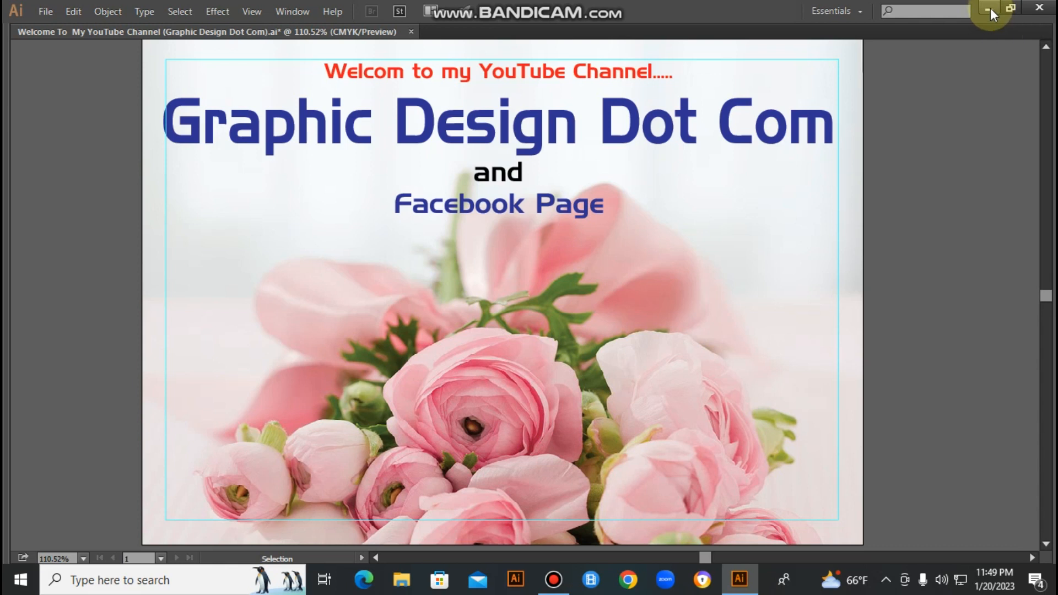
pyautogui.click(553, 580)
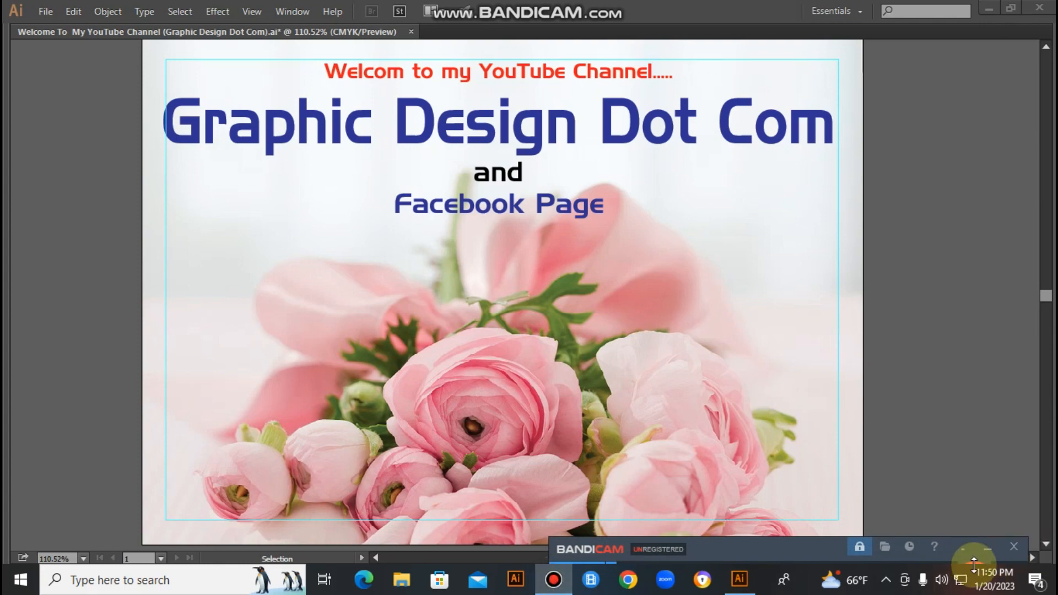